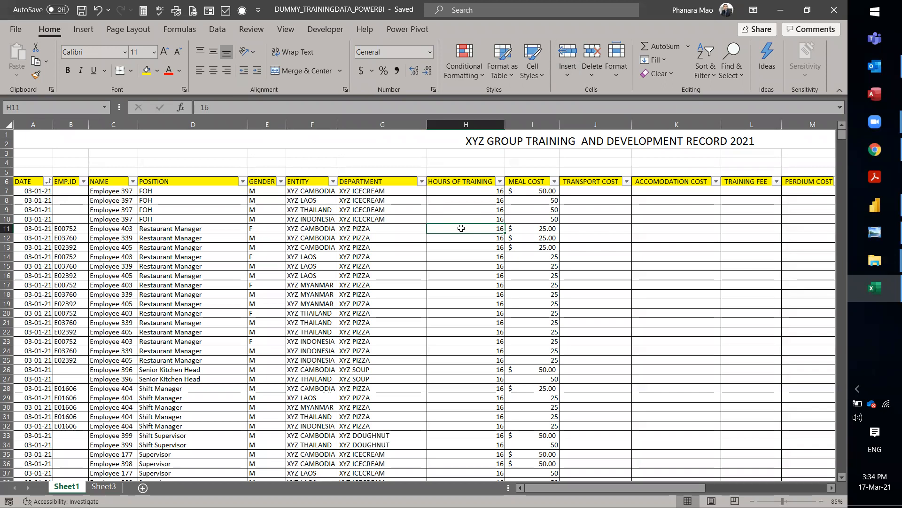
Review the training record's columns along row 11, from DATE across to TRAINING COURSE and back
{"action": "key", "text": "Left"}
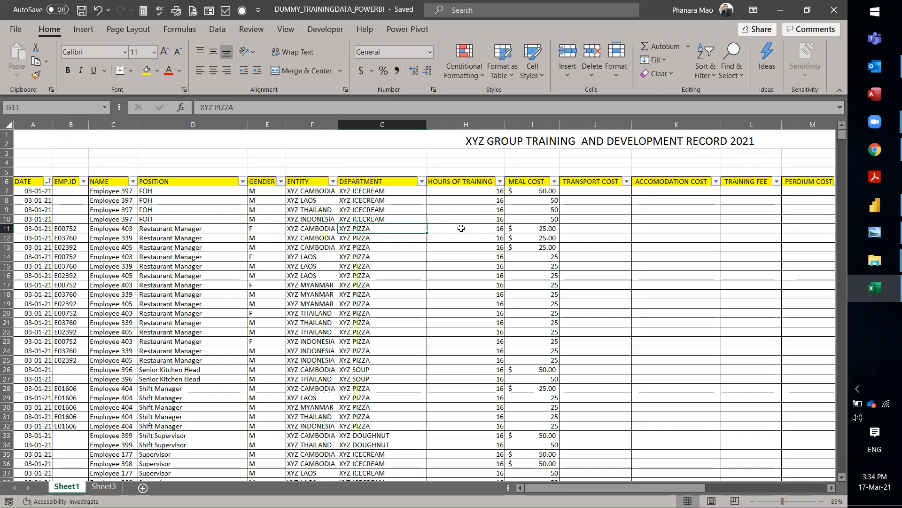
{"action": "key", "text": "Left"}
{"action": "key", "text": "Left"}
{"action": "key", "text": "Left"}
{"action": "key", "text": "Left"}
{"action": "key", "text": "Left"}
{"action": "key", "text": "Left"}
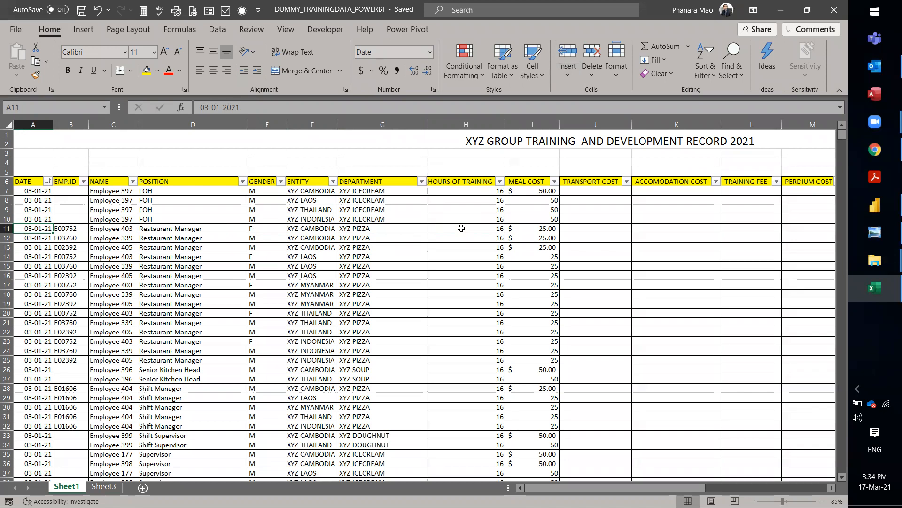
{"action": "key", "text": "Right"}
{"action": "key", "text": "Right"}
{"action": "key", "text": "Right"}
{"action": "key", "text": "Right"}
{"action": "key", "text": "Right"}
{"action": "key", "text": "Right"}
{"action": "key", "text": "Right"}
{"action": "key", "text": "Right"}
{"action": "key", "text": "Right"}
{"action": "key", "text": "Right"}
{"action": "key", "text": "Right"}
{"action": "key", "text": "Right"}
{"action": "key", "text": "Right"}
{"action": "key", "text": "Right"}
{"action": "key", "text": "Right"}
{"action": "key", "text": "Right"}
{"action": "key", "text": "Right"}
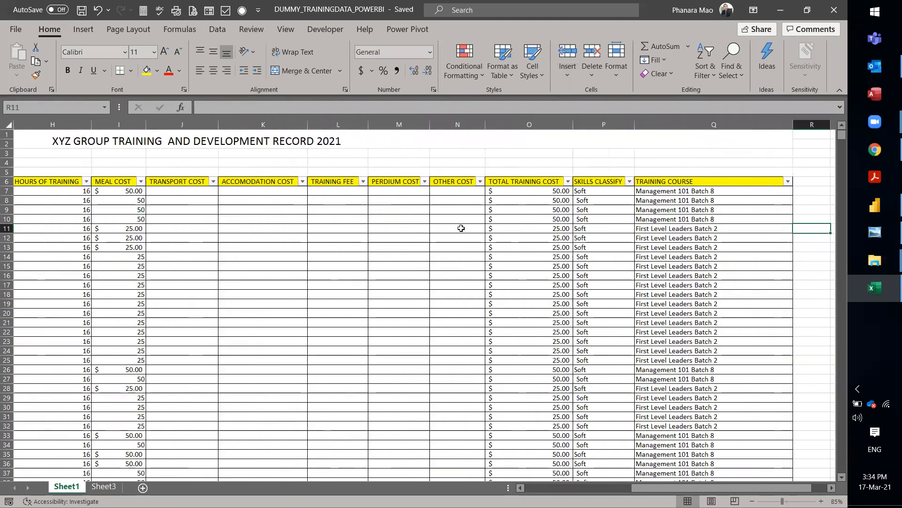
{"action": "key", "text": "Left"}
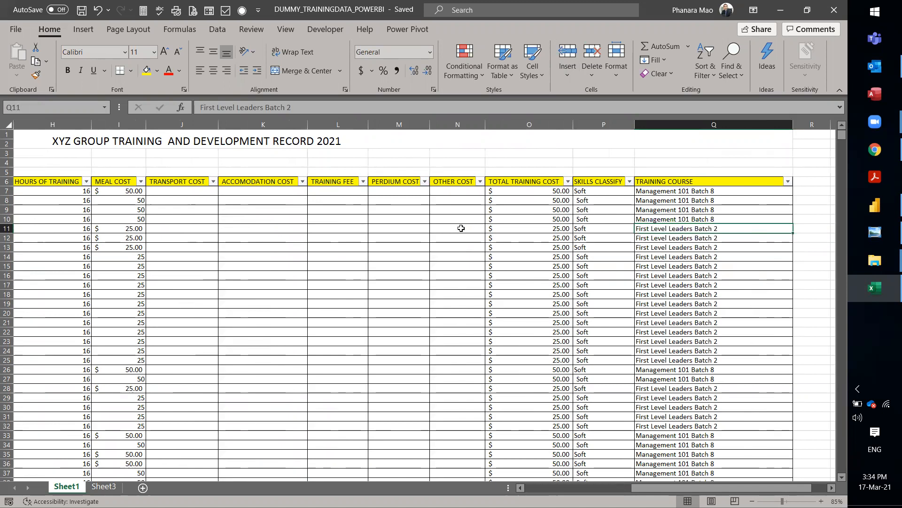
{"action": "key", "text": "Left"}
{"action": "key", "text": "Left"}
{"action": "key", "text": "ctrl+Left"}
{"action": "key", "text": "ctrl+Left"}
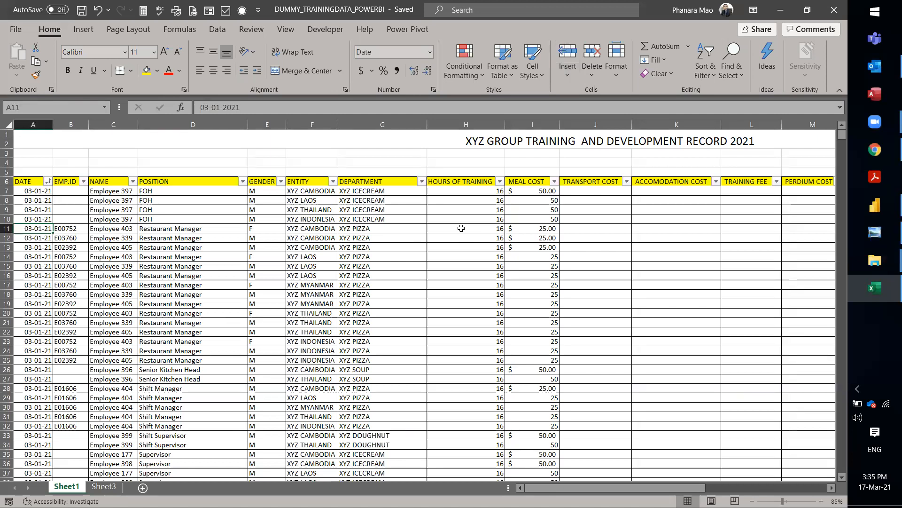
Examine the row 13 record across the employee, entity, department and cost columns
{"action": "left_click", "coordinate": [342, 243]}
{"action": "left_click", "coordinate": [247, 245]}
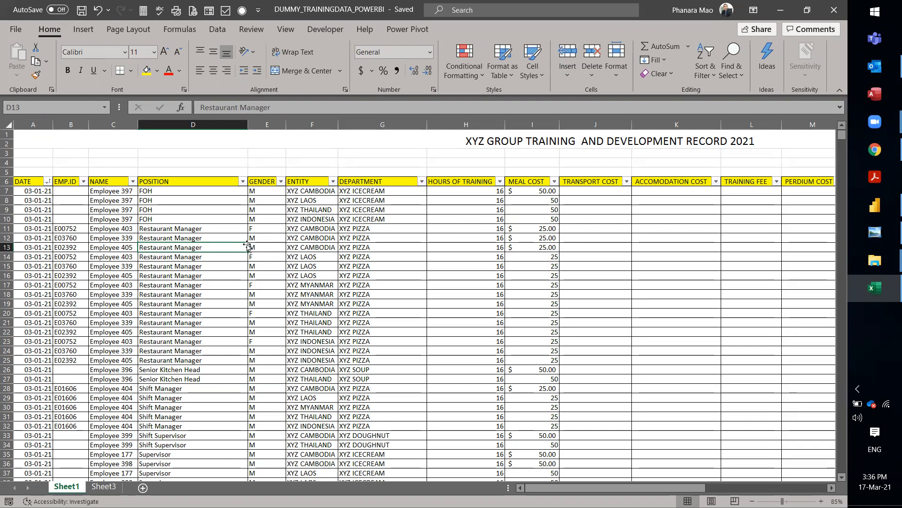
{"action": "key", "text": "Right"}
{"action": "key", "text": "Right"}
{"action": "key", "text": "Right"}
{"action": "key", "text": "Right"}
{"action": "key", "text": "Right"}
{"action": "key", "text": "Right"}
{"action": "key", "text": "Right"}
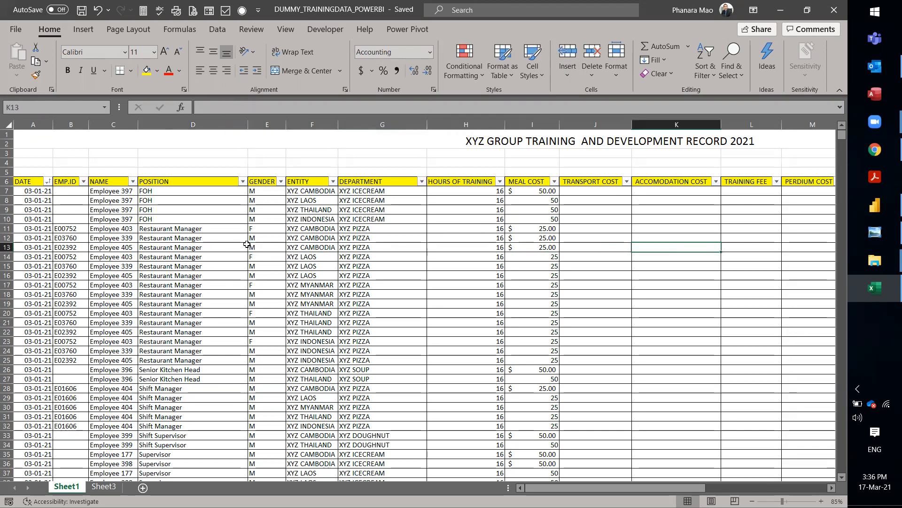
{"action": "key", "text": "Left"}
{"action": "key", "text": "Left"}
{"action": "key", "text": "Left"}
{"action": "key", "text": "Left"}
{"action": "key", "text": "Left"}
{"action": "key", "text": "Left"}
{"action": "key", "text": "Left"}
{"action": "key", "text": "Left"}
{"action": "key", "text": "Left"}
{"action": "key", "text": "Left"}
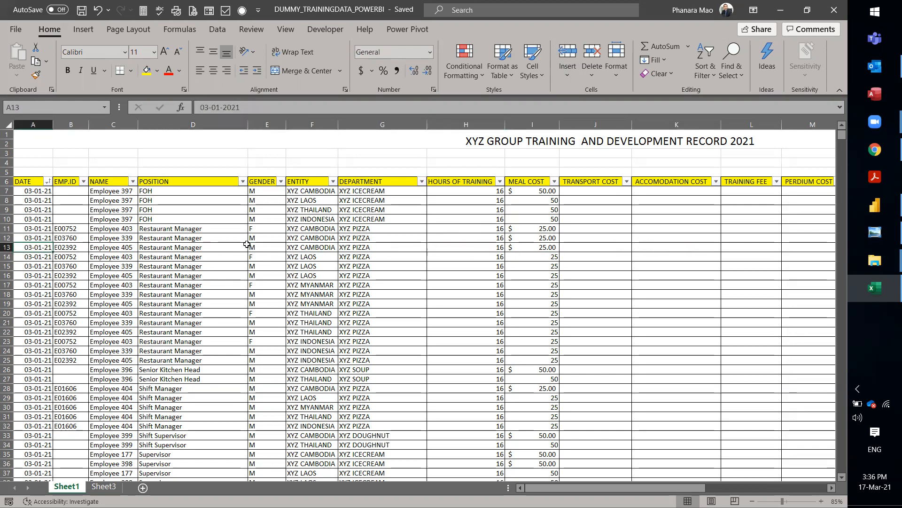
{"action": "key", "text": "Right"}
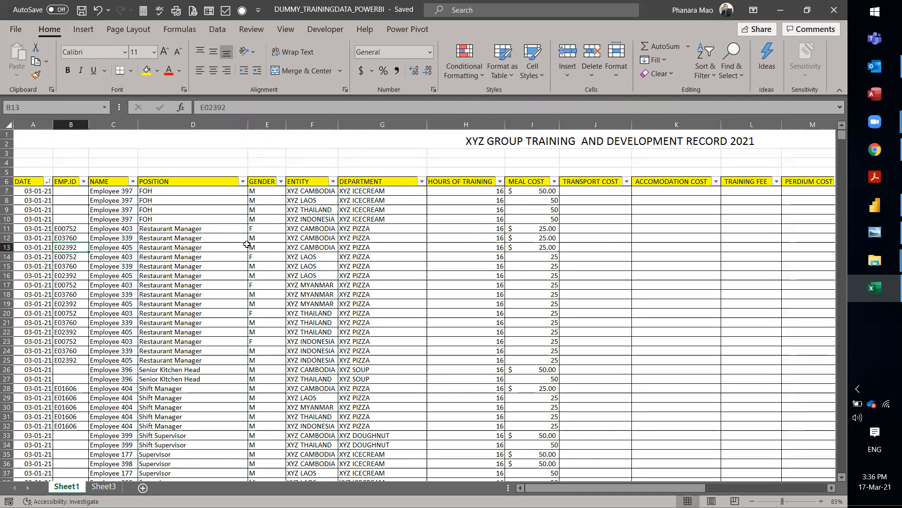
Examine the first data record in row 7, reading across to the TRAINING COURSE column
{"action": "key", "text": "Up"}
{"action": "key", "text": "Up"}
{"action": "key", "text": "Up"}
{"action": "key", "text": "Up"}
{"action": "key", "text": "Up"}
{"action": "key", "text": "Up"}
{"action": "key", "text": "Right"}
{"action": "key", "text": "Right"}
{"action": "key", "text": "Right"}
{"action": "key", "text": "Right"}
{"action": "key", "text": "Right"}
{"action": "key", "text": "Right"}
{"action": "key", "text": "Right"}
{"action": "key", "text": "Right"}
{"action": "key", "text": "Right"}
{"action": "key", "text": "Right"}
{"action": "key", "text": "Right"}
{"action": "key", "text": "Right"}
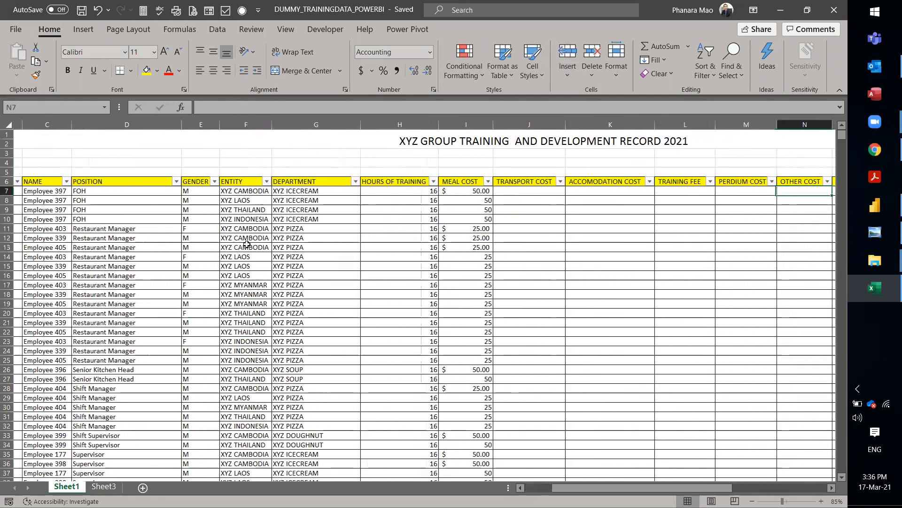
{"action": "key", "text": "Right"}
{"action": "key", "text": "Right"}
{"action": "key", "text": "Right"}
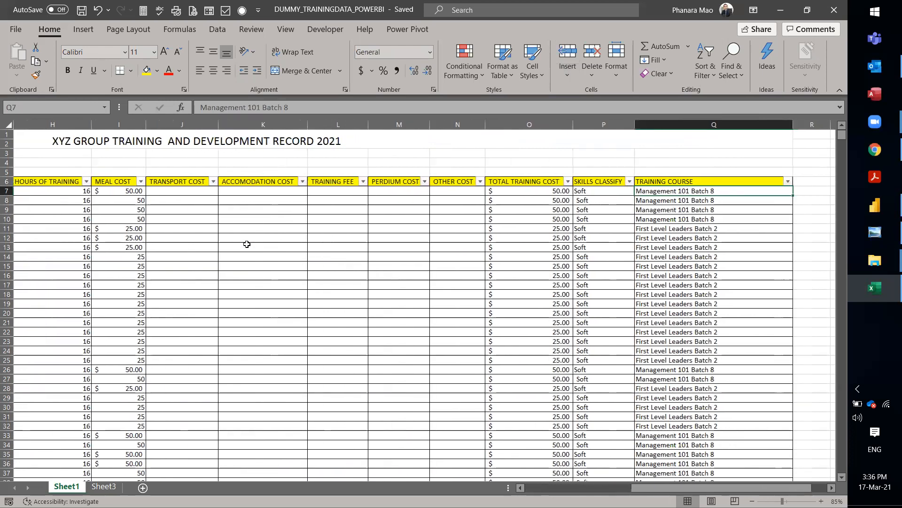
Fill the SKILLS CLASSIFY value in P7 down through P10 to correct the inconsistent entries, and save the workbook
{"action": "left_click", "coordinate": [598, 207]}
{"action": "left_click", "coordinate": [597, 191]}
{"action": "left_click", "coordinate": [601, 201]}
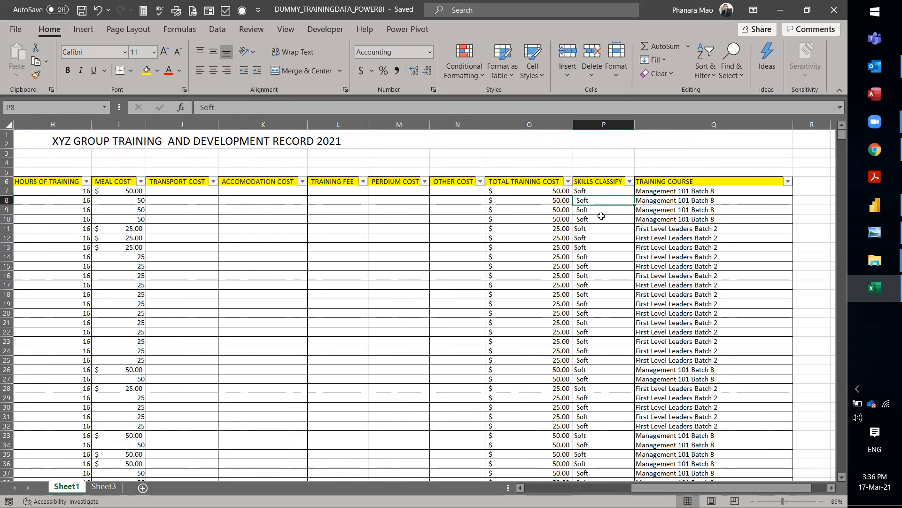
{"action": "left_click", "coordinate": [591, 192]}
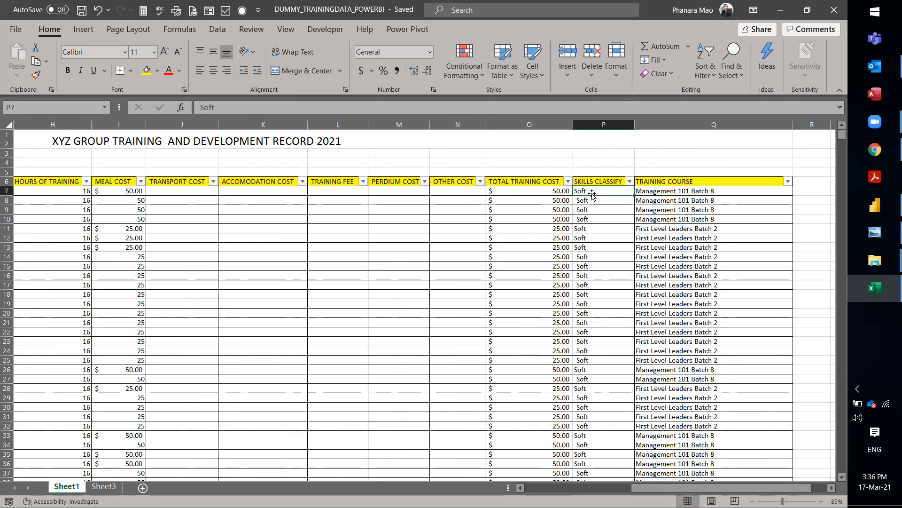
{"action": "left_click", "coordinate": [584, 201]}
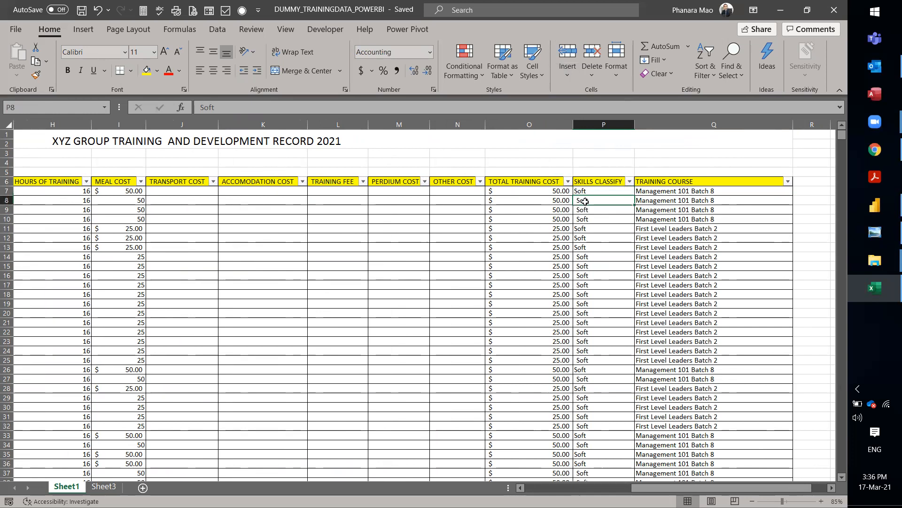
{"action": "left_click", "coordinate": [586, 220]}
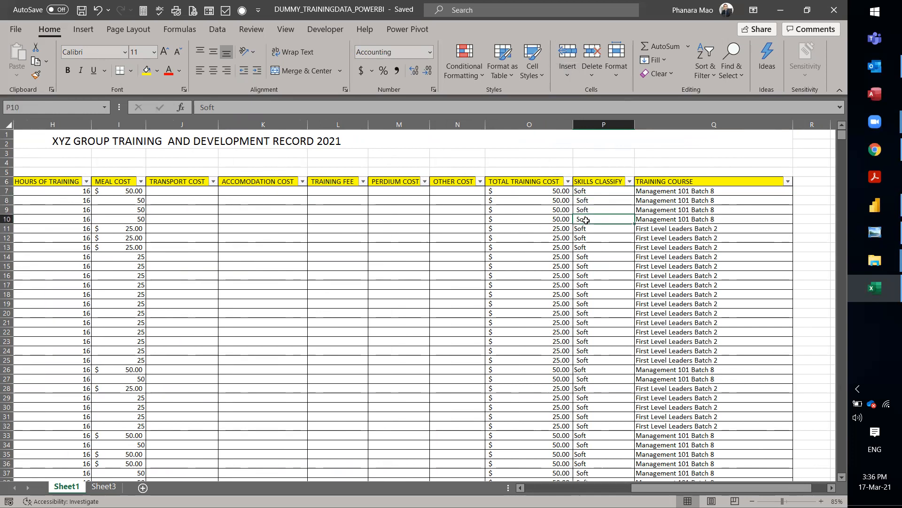
{"action": "left_click", "coordinate": [586, 191]}
{"action": "left_click_drag", "start_coordinate": [634, 195], "coordinate": [632, 227]}
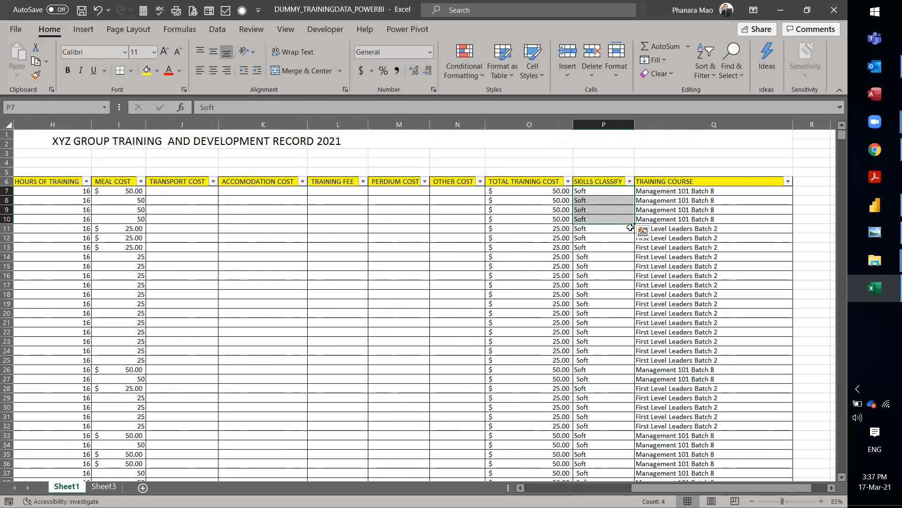
{"action": "left_click", "coordinate": [582, 265]}
{"action": "key", "text": "ctrl+s"}
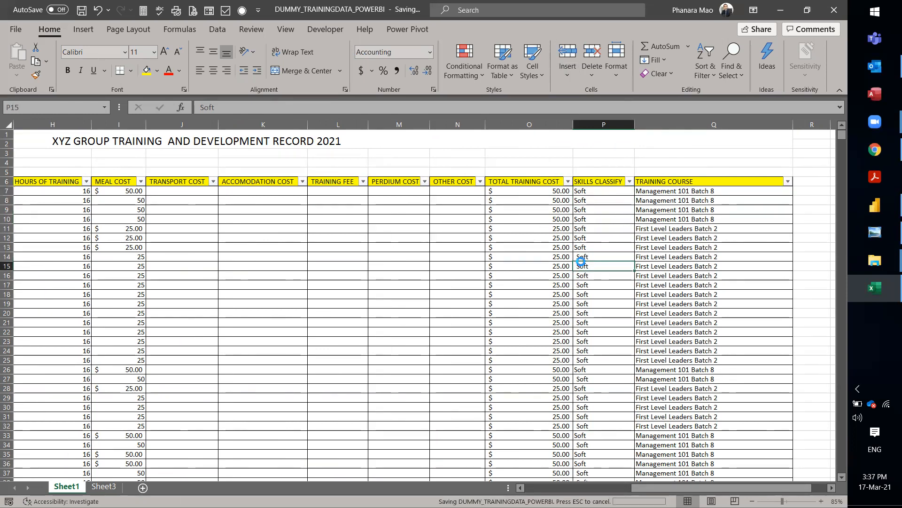
Switch to File Explorer and check the DUMMY_TRAININGDATA_POWERBI workbook in DUMMY FOLDER
{"action": "mouse_move", "coordinate": [875, 260]}
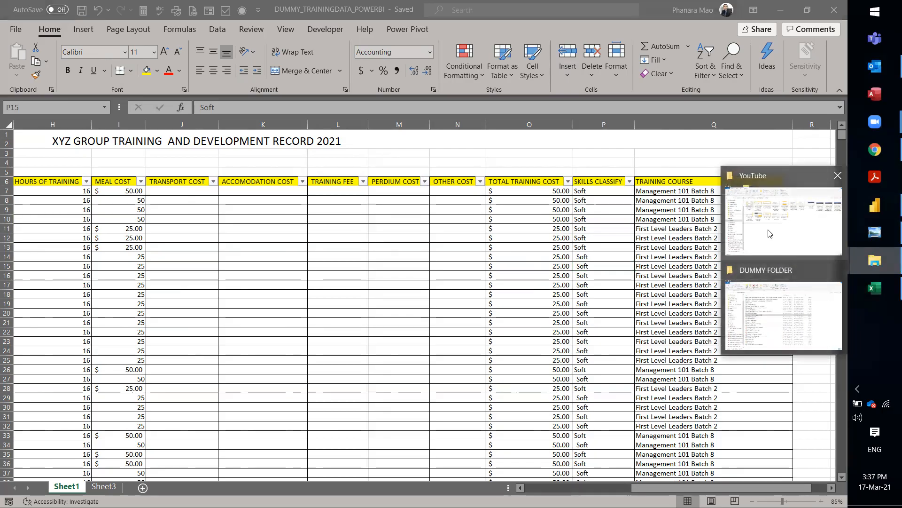
{"action": "left_click", "coordinate": [775, 320]}
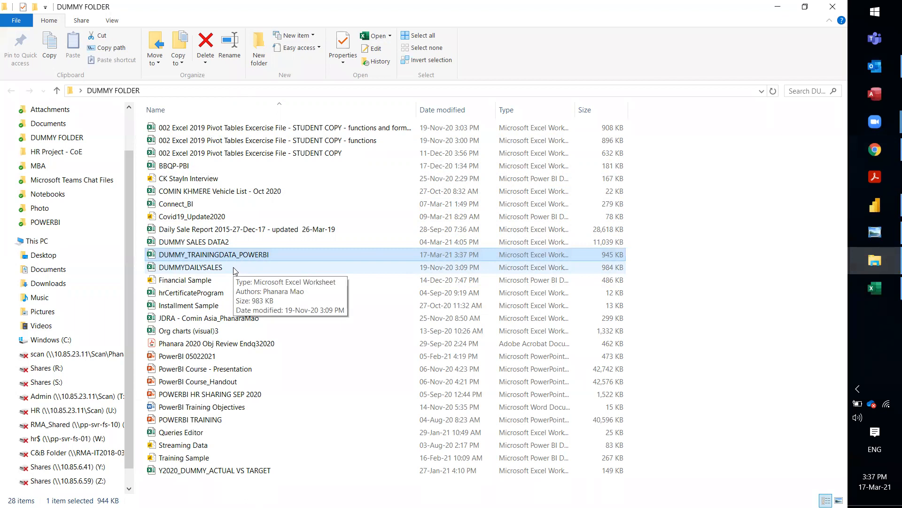
{"action": "left_click", "coordinate": [671, 264]}
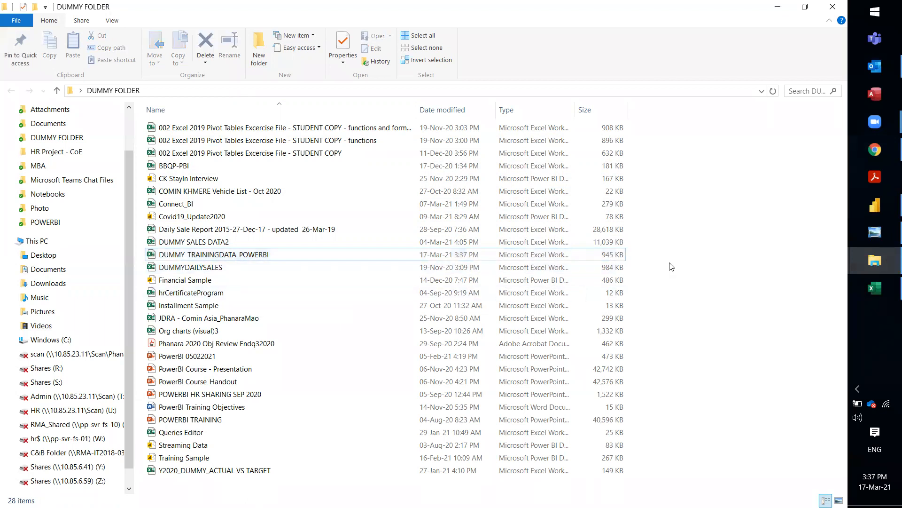
{"action": "right_click", "coordinate": [713, 233]}
{"action": "left_click", "coordinate": [736, 283]}
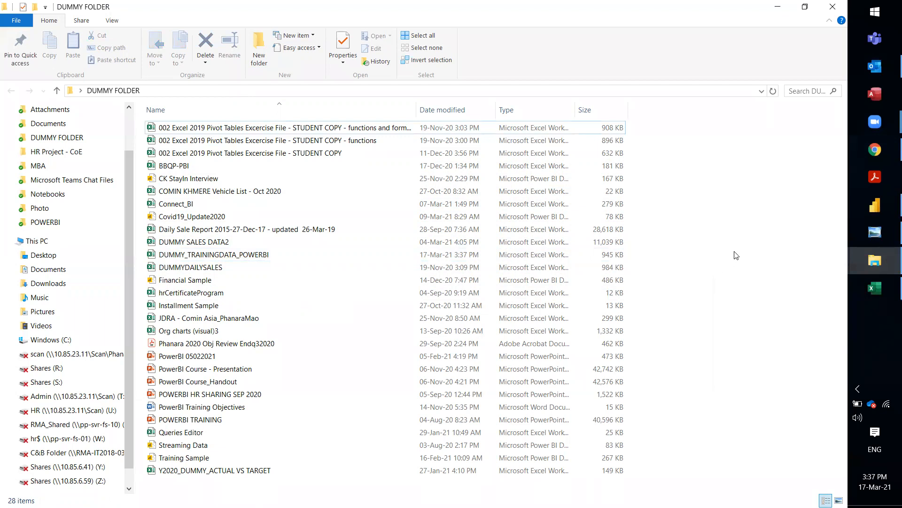
Switch to Power BI Desktop to view the common data sources and expand the Fields pane
{"action": "left_click", "coordinate": [874, 208]}
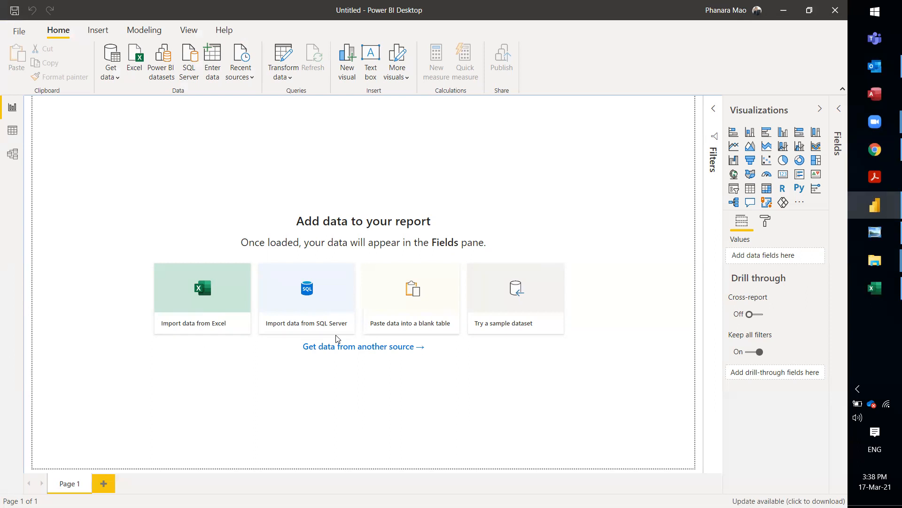
{"action": "left_click", "coordinate": [108, 77]}
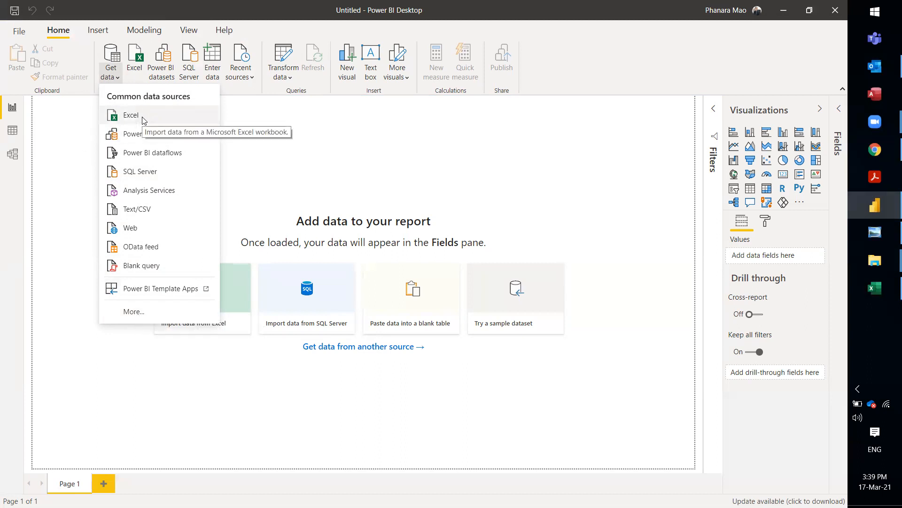
{"action": "left_click", "coordinate": [337, 154]}
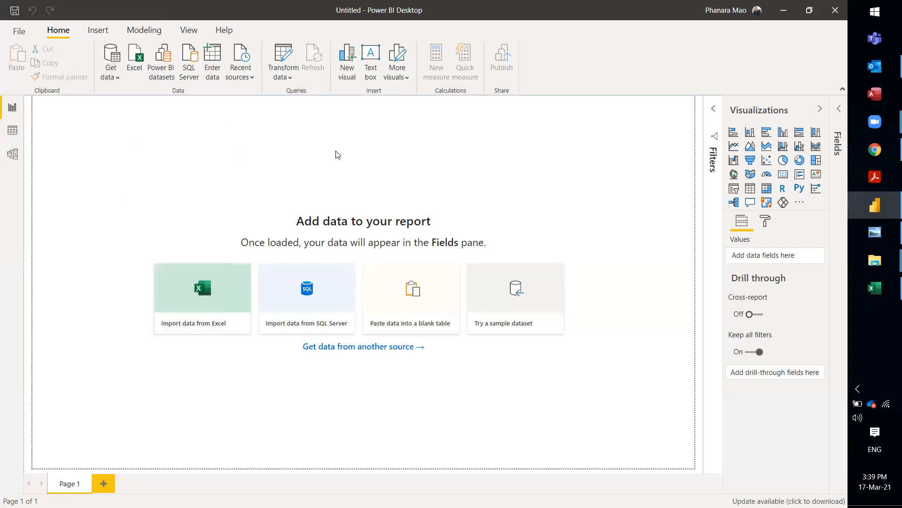
{"action": "left_click", "coordinate": [839, 108]}
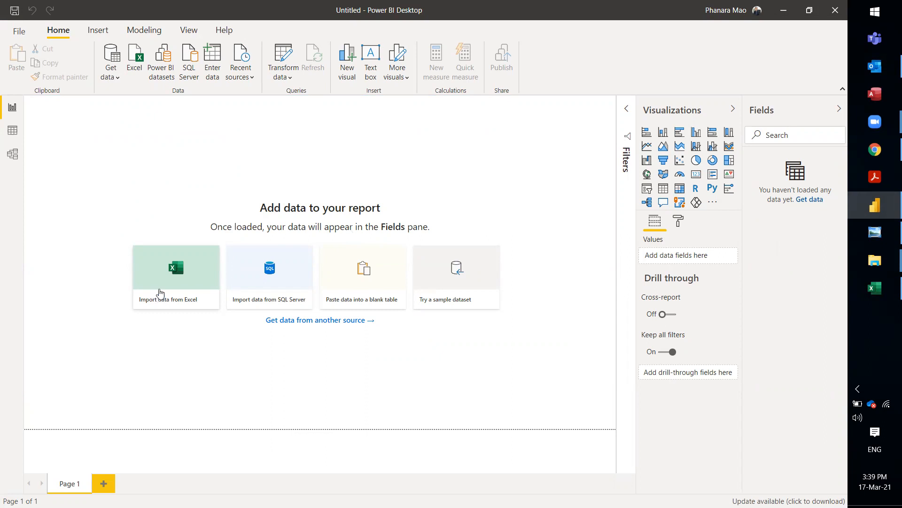
Connect to the Excel workbook DUMMY_TRAININGDATA_POWERBI in the Desktop's DUMMY FOLDER as a data source
{"action": "left_click", "coordinate": [118, 77]}
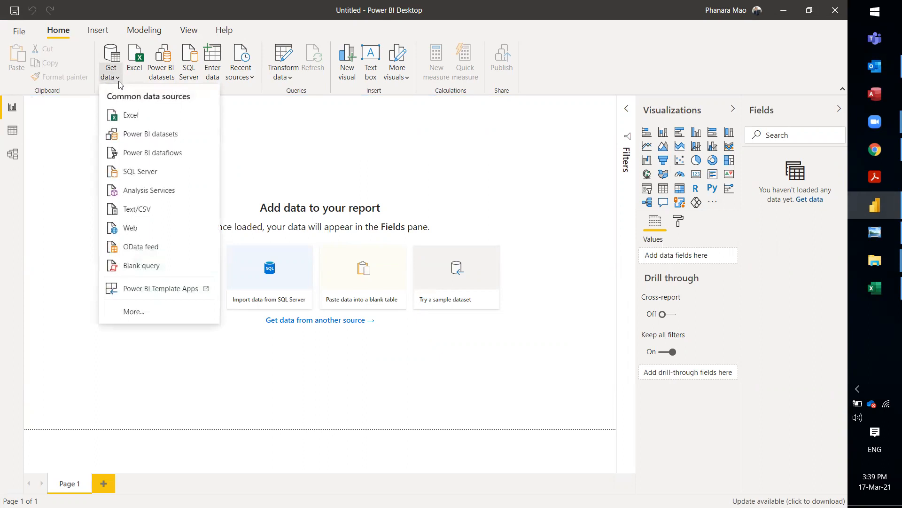
{"action": "left_click", "coordinate": [132, 115]}
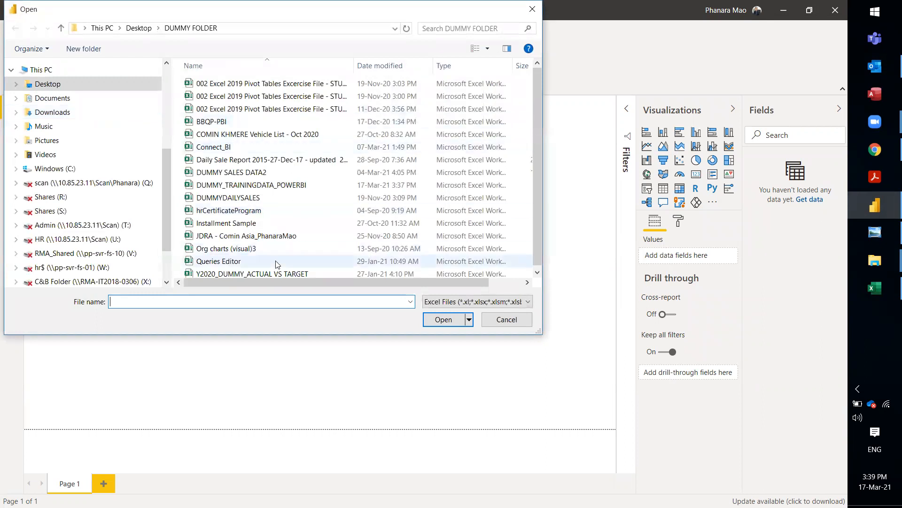
{"action": "left_click", "coordinate": [70, 85]}
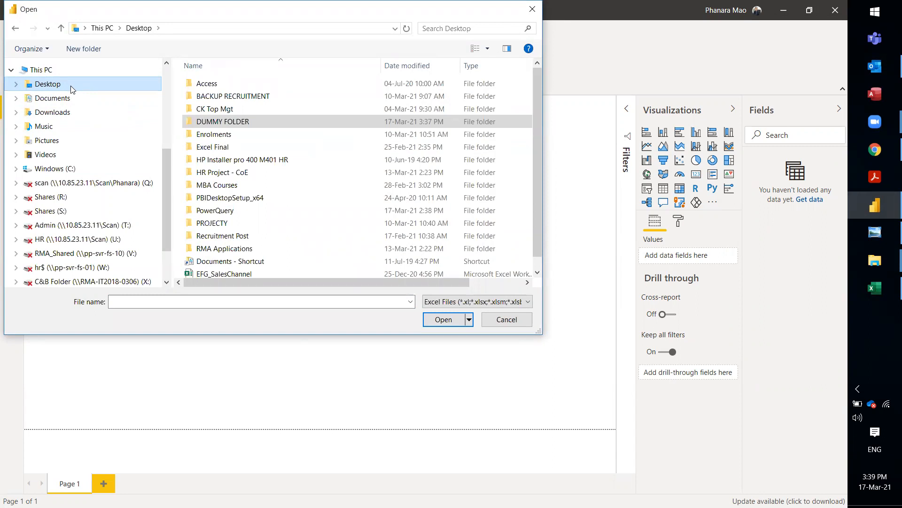
{"action": "left_click", "coordinate": [223, 123]}
{"action": "double_click", "coordinate": [222, 123]}
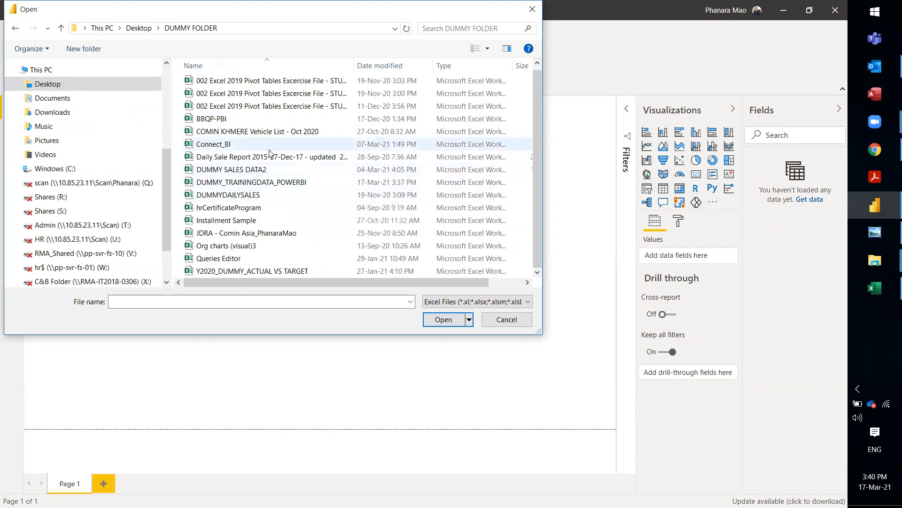
{"action": "left_click", "coordinate": [220, 182]}
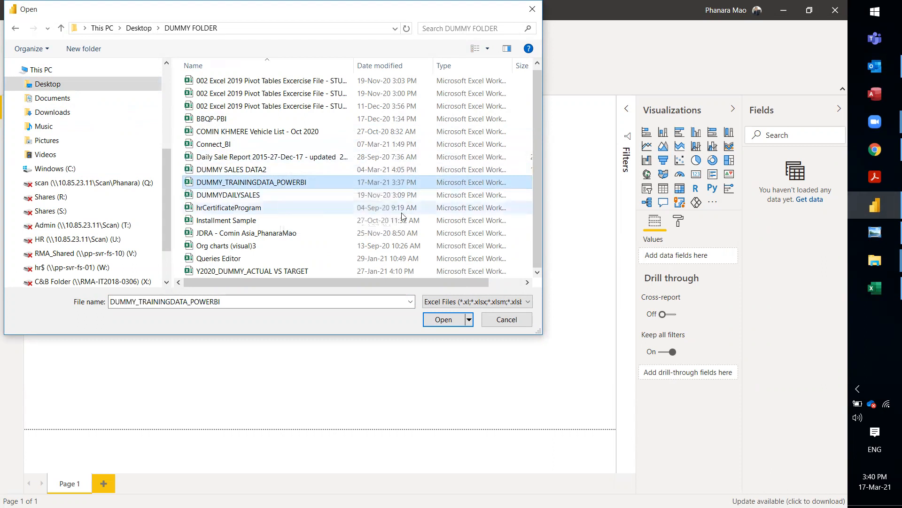
{"action": "left_click", "coordinate": [444, 322]}
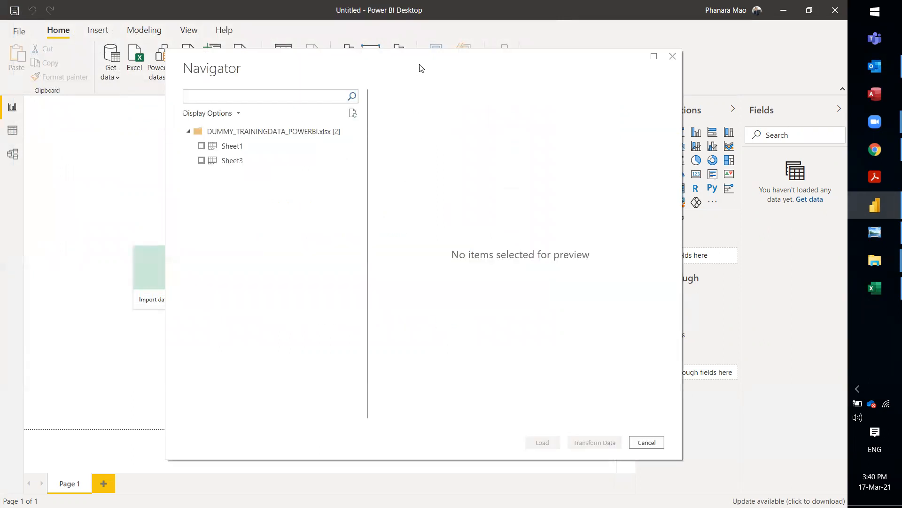
Select Sheet1 in the Navigator and widen the window to preview more of its columns
{"action": "left_click_drag", "start_coordinate": [415, 67], "coordinate": [447, 81]}
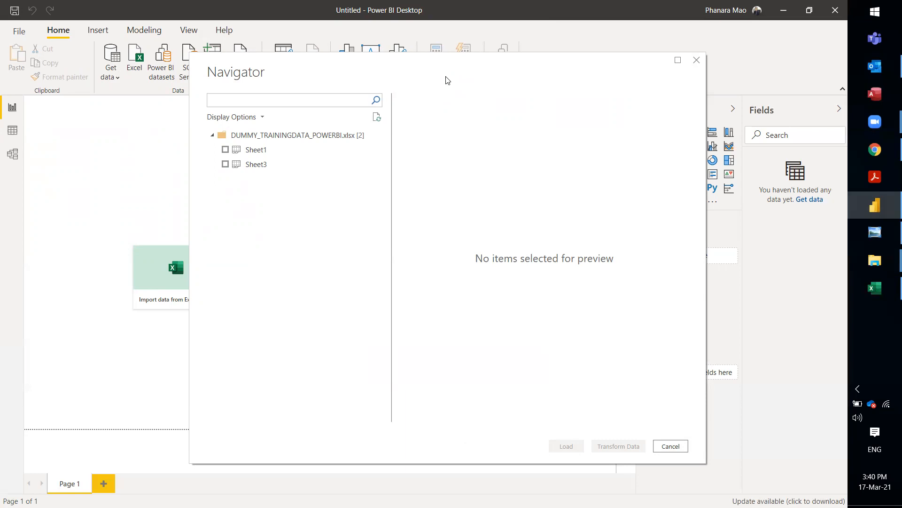
{"action": "left_click_drag", "start_coordinate": [439, 77], "coordinate": [392, 84]}
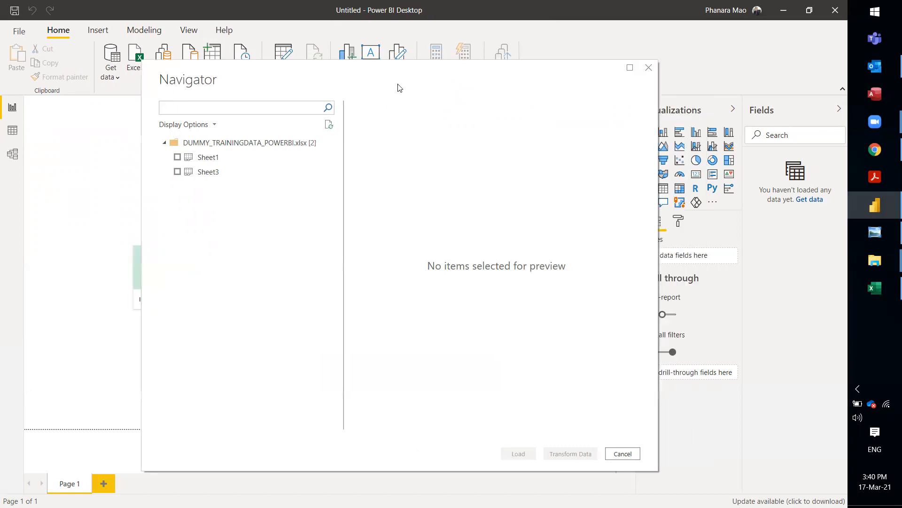
{"action": "left_click", "coordinate": [178, 157]}
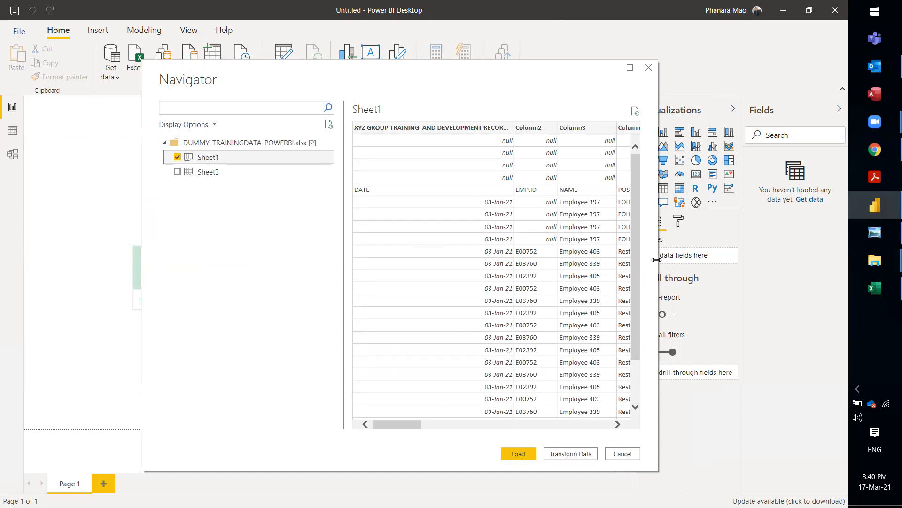
{"action": "left_click_drag", "start_coordinate": [656, 260], "coordinate": [767, 259]}
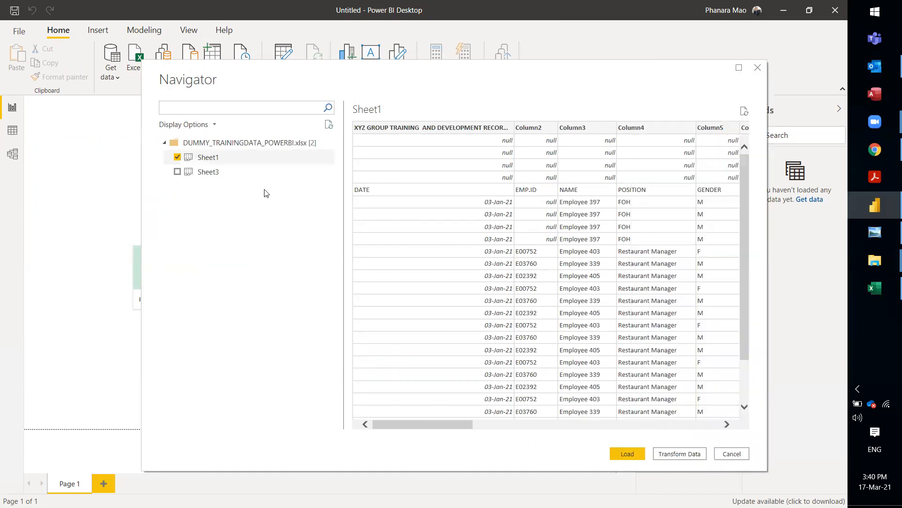
Preview the Sheet3 data in the Navigator down to its last rows, keeping only Sheet1 ticked for import
{"action": "left_click", "coordinate": [177, 158]}
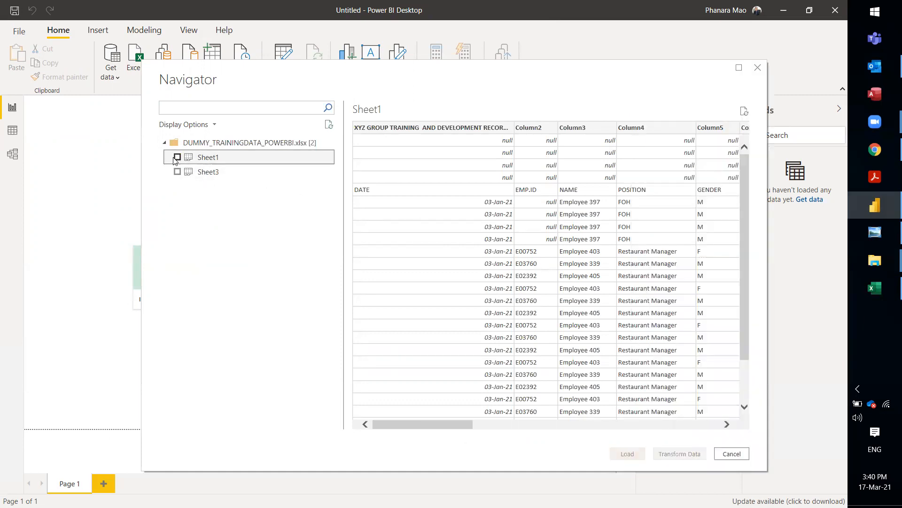
{"action": "left_click", "coordinate": [178, 158]}
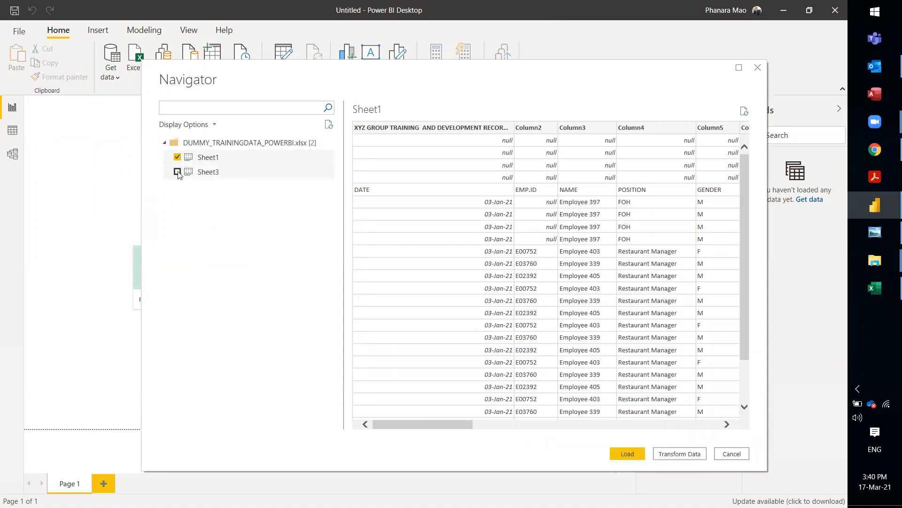
{"action": "left_click", "coordinate": [177, 172]}
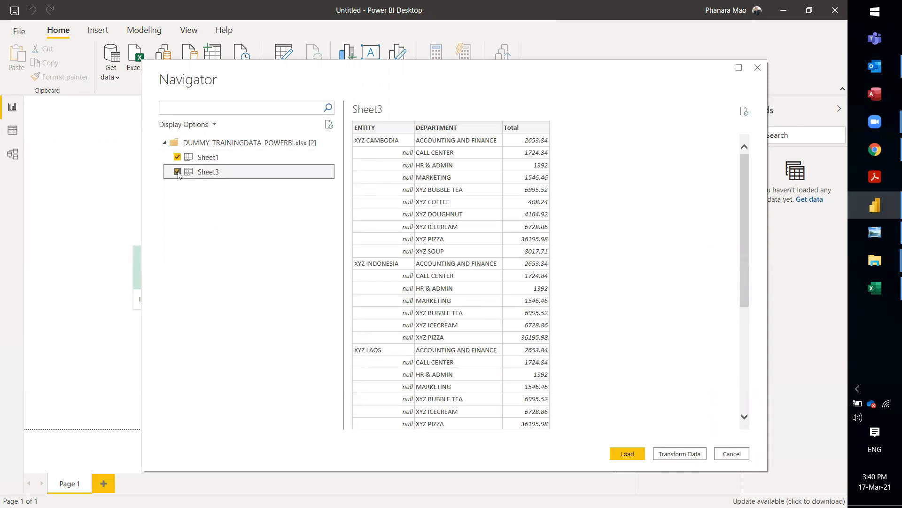
{"action": "left_click", "coordinate": [177, 172]}
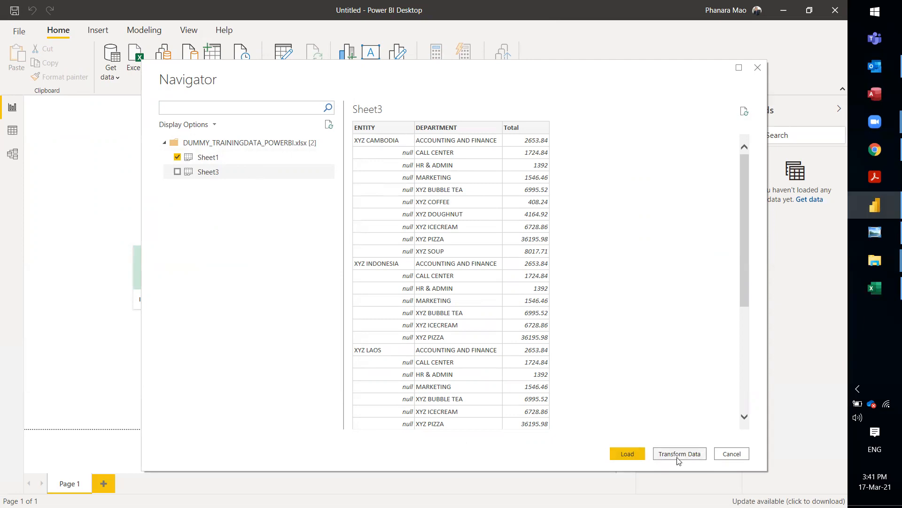
{"action": "left_click_drag", "start_coordinate": [749, 242], "coordinate": [726, 371]}
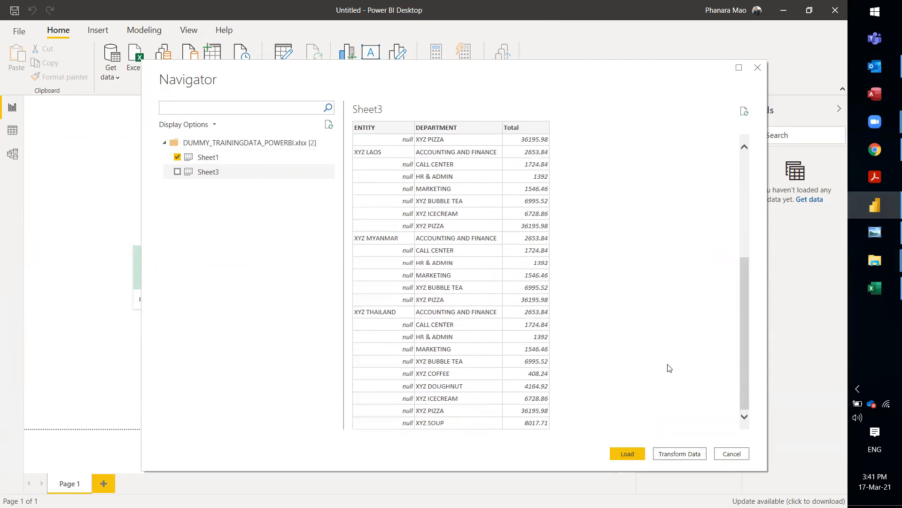
Return to the Sheet1 preview and open that sheet in Power Query Editor through Transform Data
{"action": "left_click", "coordinate": [221, 162]}
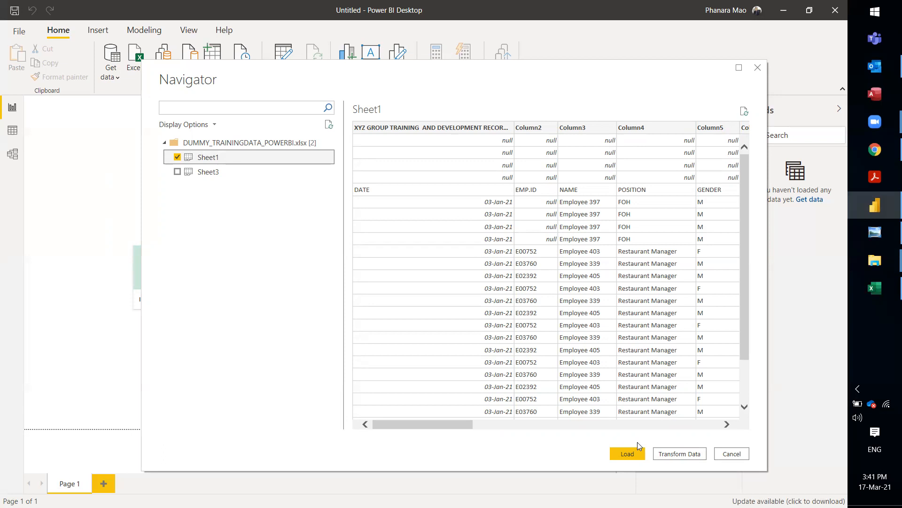
{"action": "left_click", "coordinate": [675, 454]}
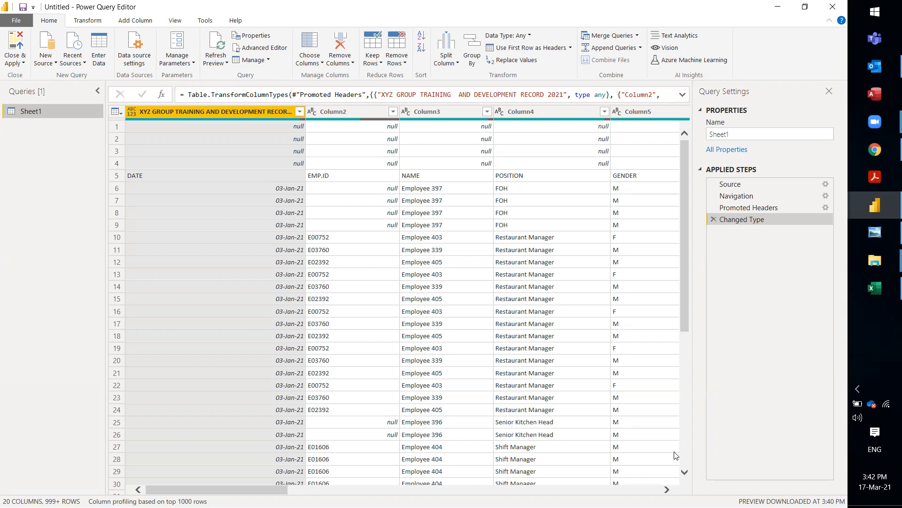
Examine the Sheet1 query's upper cells and the column headings from the training record title through Column4
{"action": "left_click", "coordinate": [526, 253]}
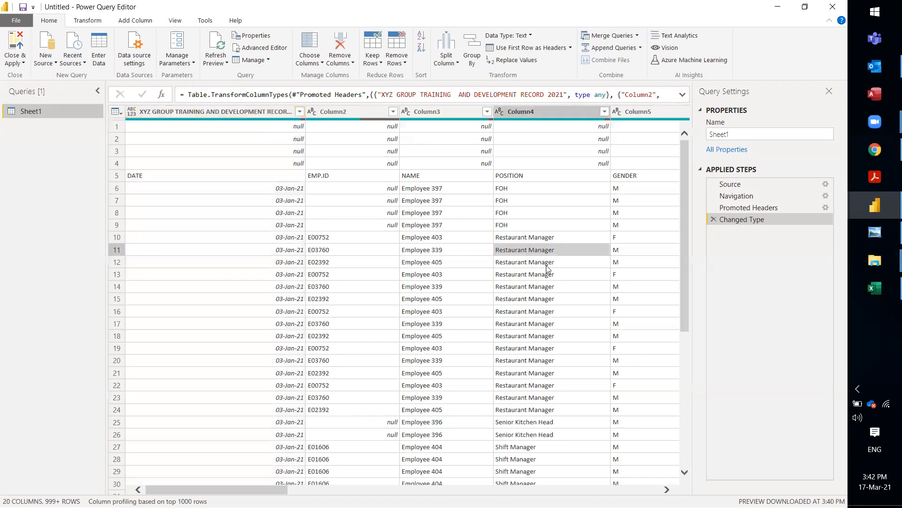
{"action": "left_click", "coordinate": [310, 187]}
{"action": "left_click", "coordinate": [283, 180]}
{"action": "left_click", "coordinate": [327, 165]}
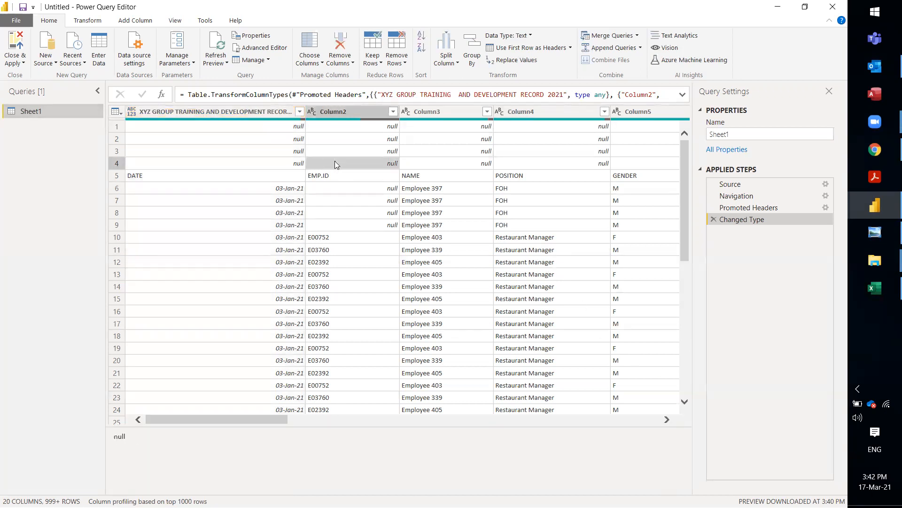
{"action": "left_click", "coordinate": [402, 164]}
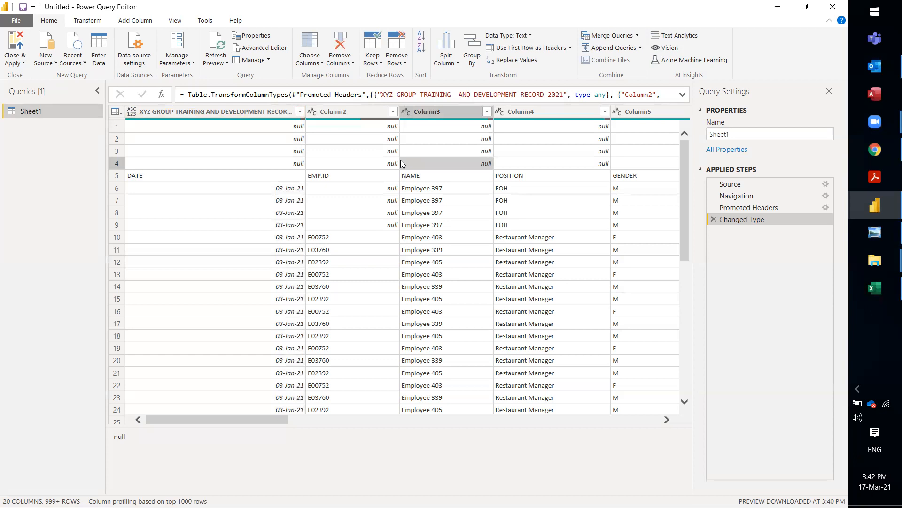
{"action": "left_click", "coordinate": [208, 112]}
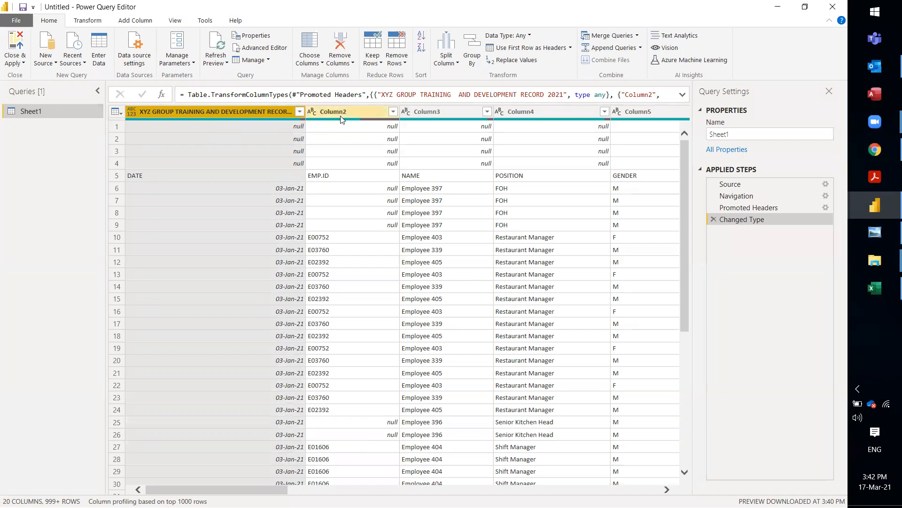
{"action": "left_click", "coordinate": [371, 112]}
{"action": "left_click", "coordinate": [434, 113]}
{"action": "left_click", "coordinate": [520, 113]}
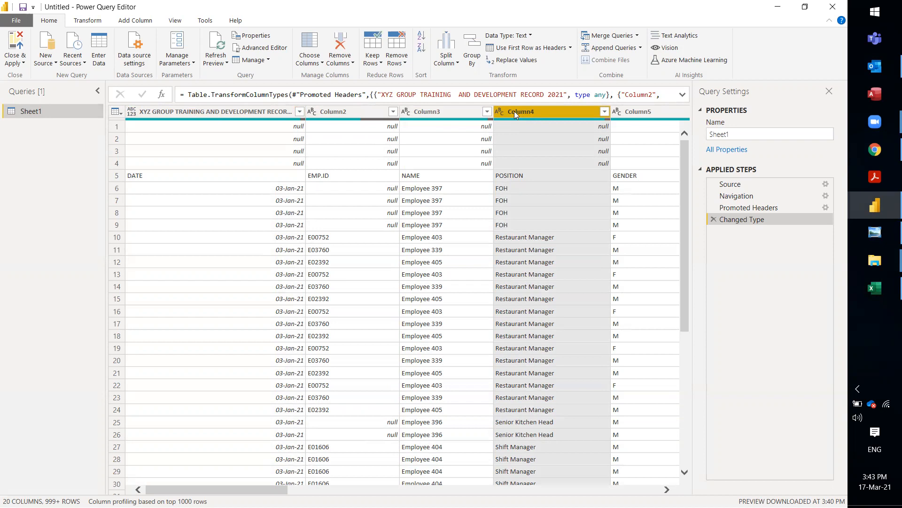
Inspect rows 1 to 4 above the row that holds DATE, EMP.ID and NAME
{"action": "left_click", "coordinate": [311, 138]}
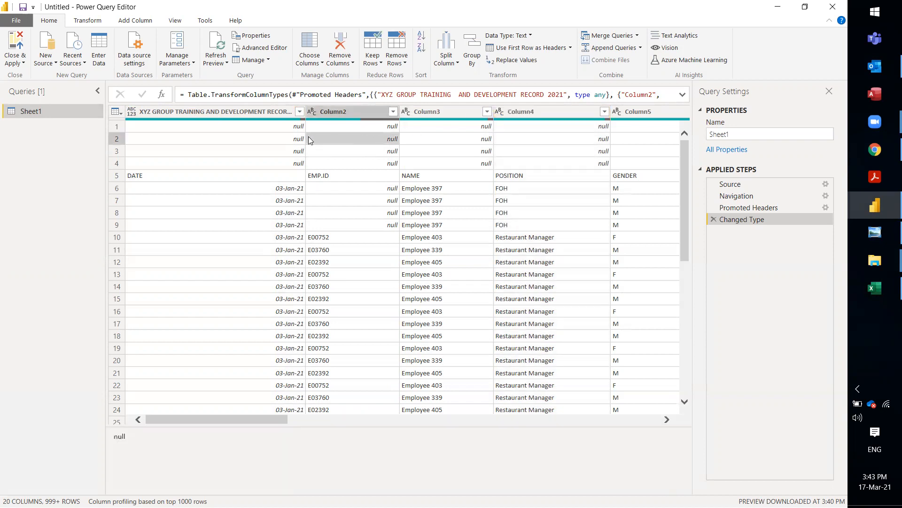
{"action": "left_click", "coordinate": [244, 127]}
{"action": "left_click", "coordinate": [118, 126]}
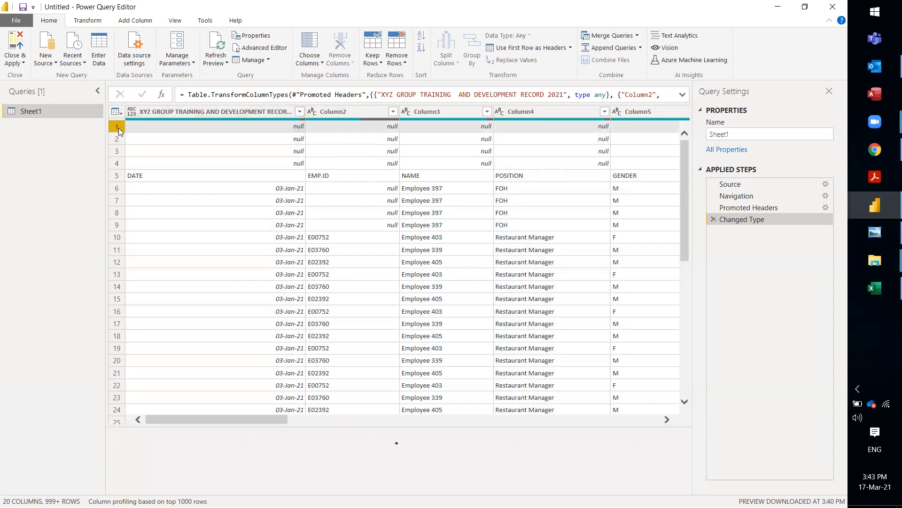
{"action": "left_click", "coordinate": [120, 151]}
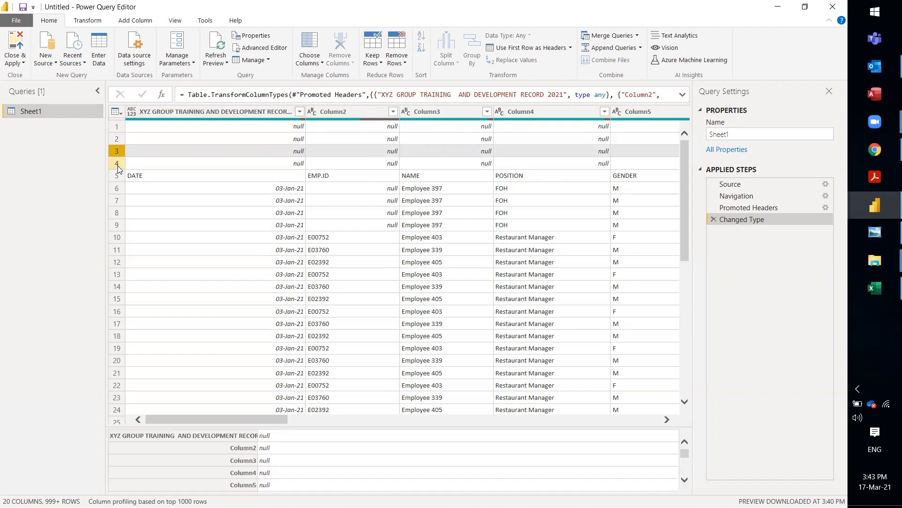
{"action": "left_click", "coordinate": [118, 164]}
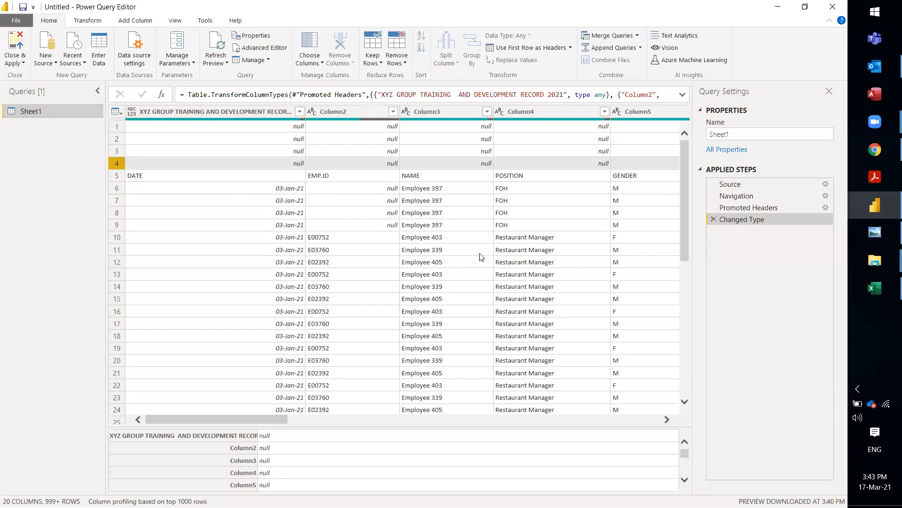
Switch to the Excel workbook and examine rows 1 to 5 above the yellow heading row in Sheet1
{"action": "left_click", "coordinate": [876, 287]}
{"action": "left_click", "coordinate": [435, 153]}
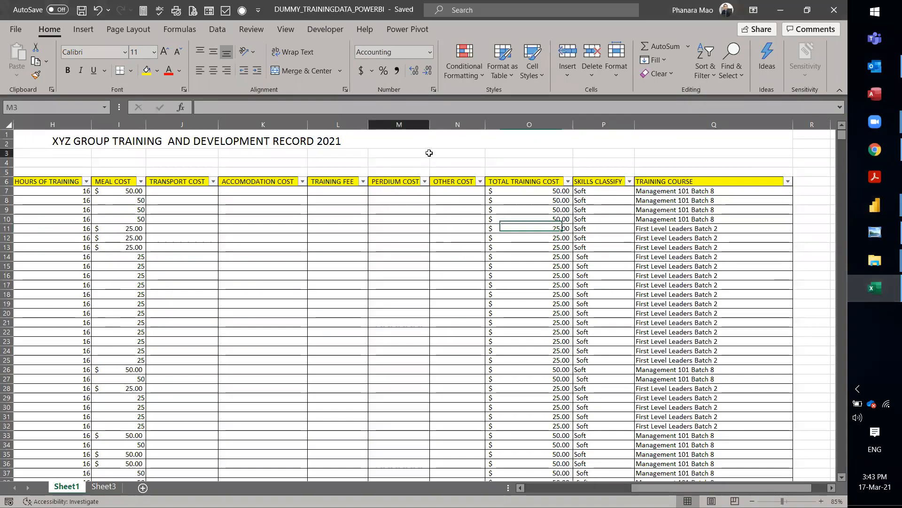
{"action": "left_click", "coordinate": [7, 153]}
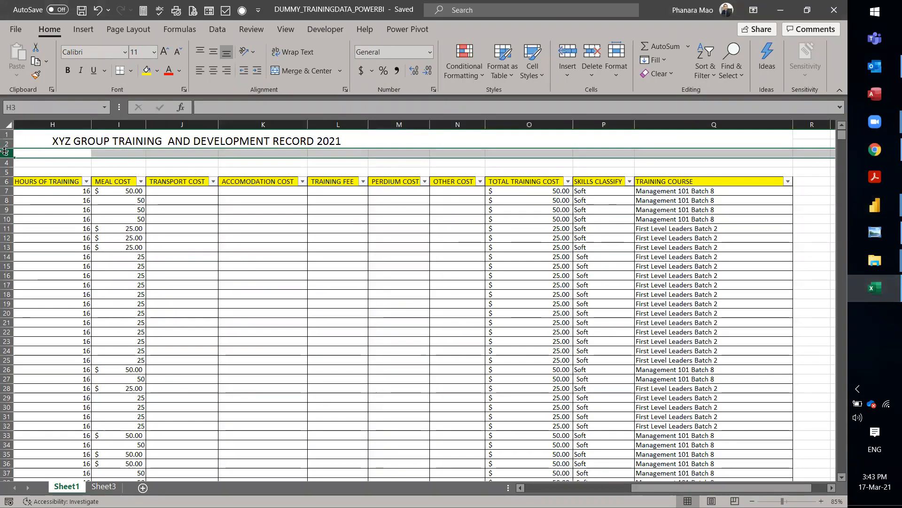
{"action": "left_click", "coordinate": [6, 144]}
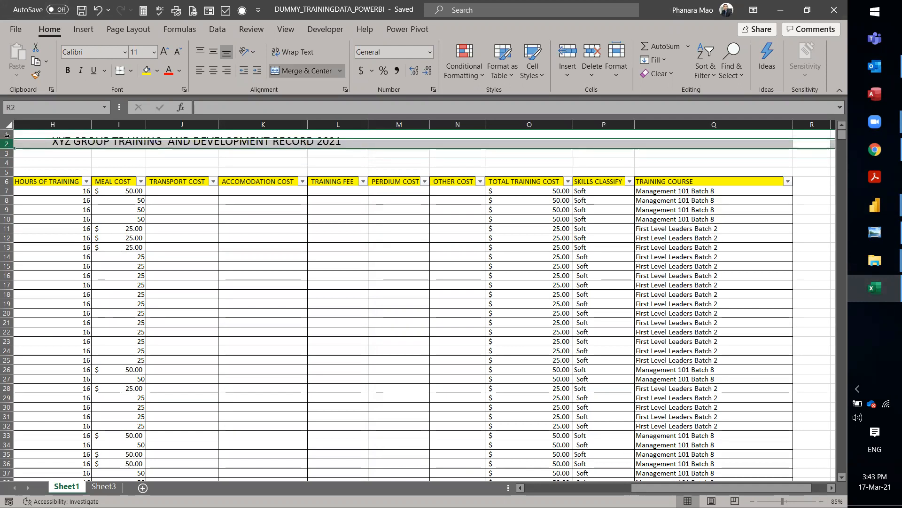
{"action": "left_click", "coordinate": [7, 134]}
{"action": "left_click", "coordinate": [7, 138]}
{"action": "left_click", "coordinate": [8, 152]}
{"action": "left_click", "coordinate": [7, 158]}
{"action": "left_click", "coordinate": [8, 167]}
{"action": "left_click", "coordinate": [122, 160]}
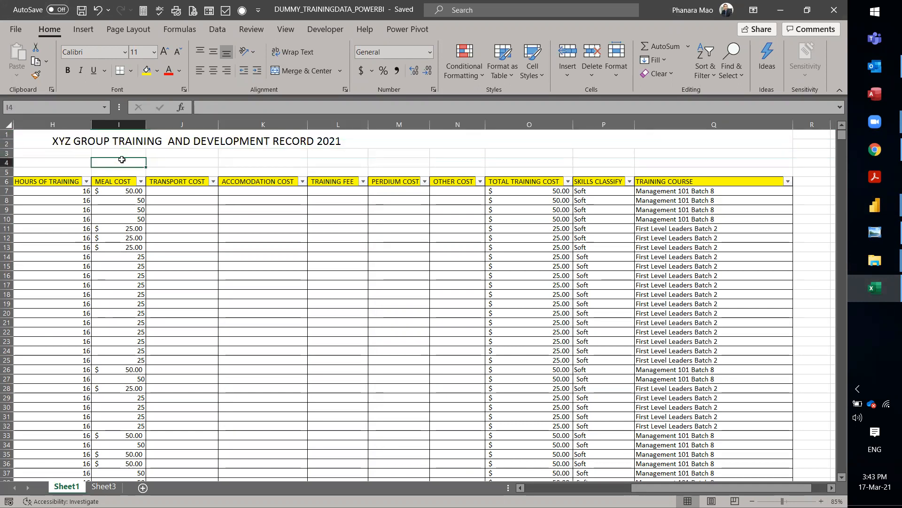
Check the merged title cell and the rows beneath it down to row 5, and minimize Excel
{"action": "left_click", "coordinate": [132, 139]}
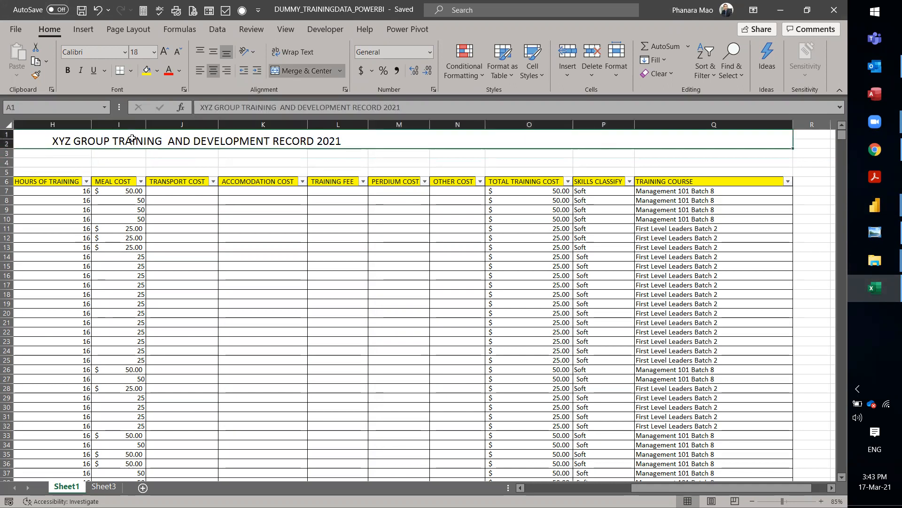
{"action": "left_click", "coordinate": [30, 154]}
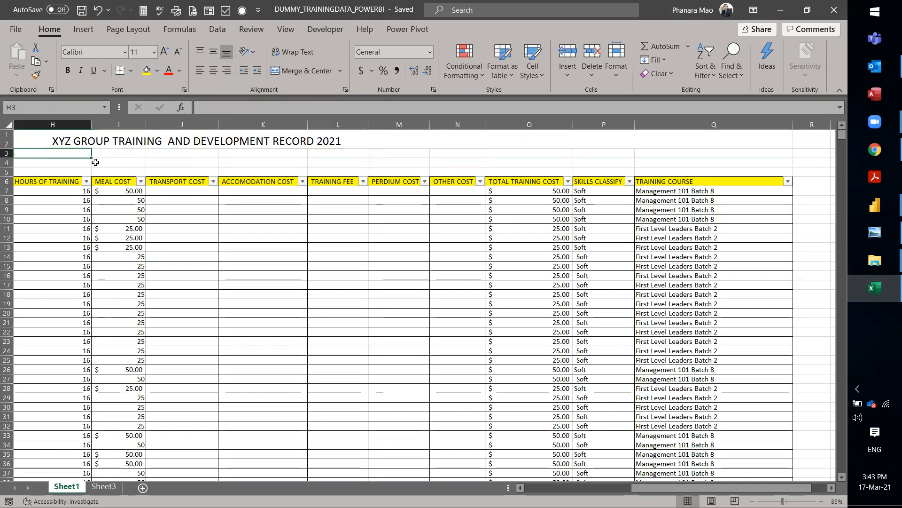
{"action": "left_click", "coordinate": [96, 162]}
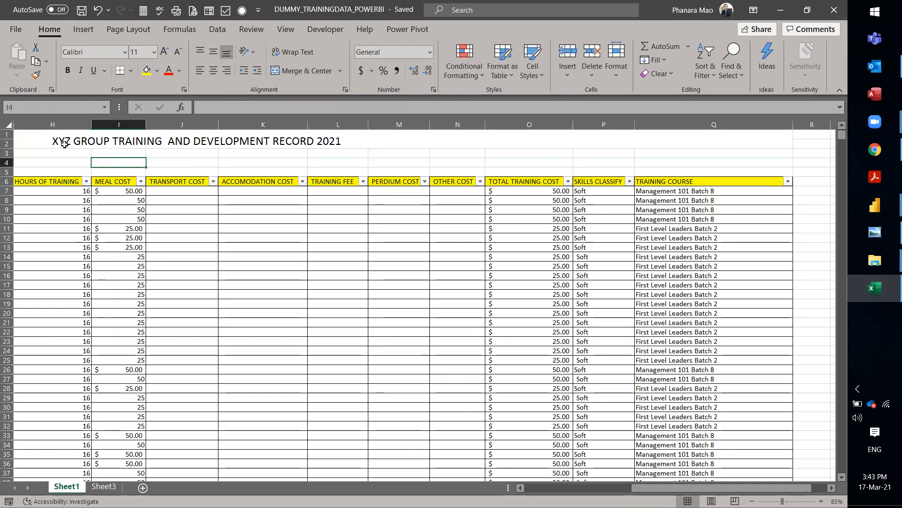
{"action": "left_click", "coordinate": [9, 133]}
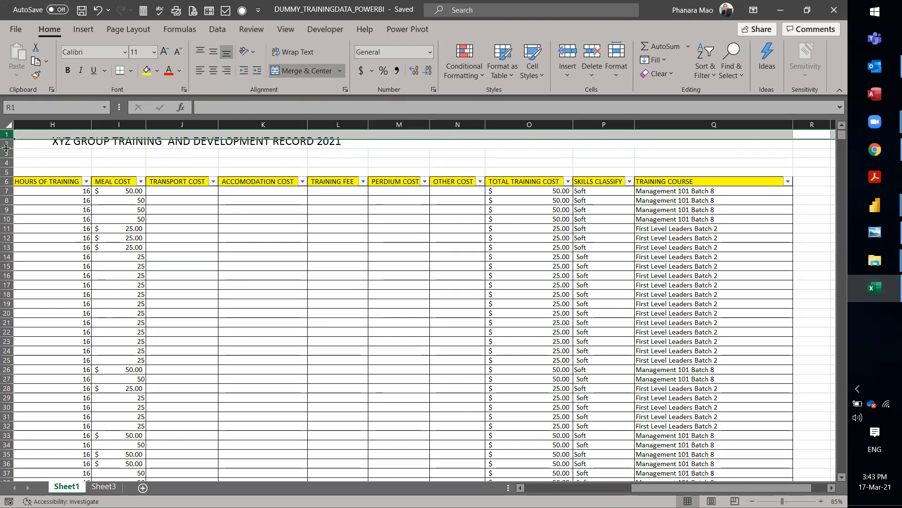
{"action": "left_click_drag", "start_coordinate": [7, 143], "coordinate": [10, 169]}
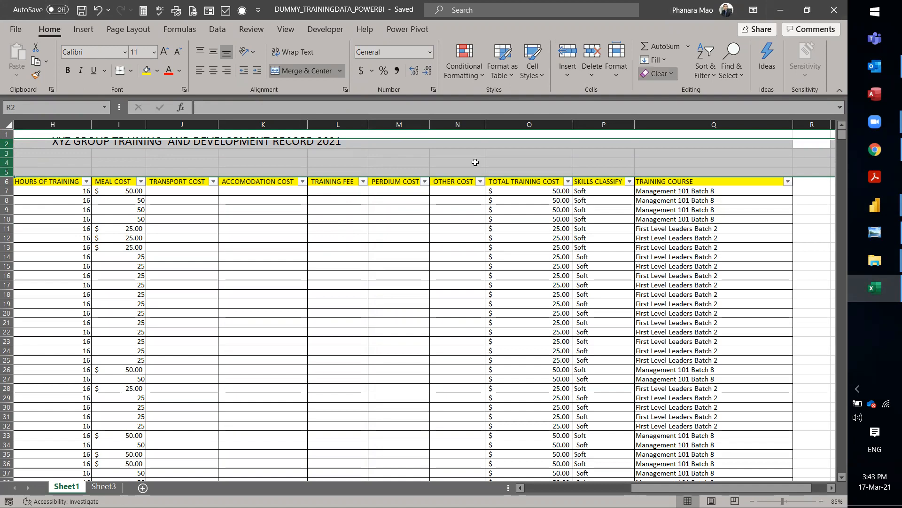
{"action": "left_click", "coordinate": [375, 172]}
{"action": "left_click", "coordinate": [780, 10]}
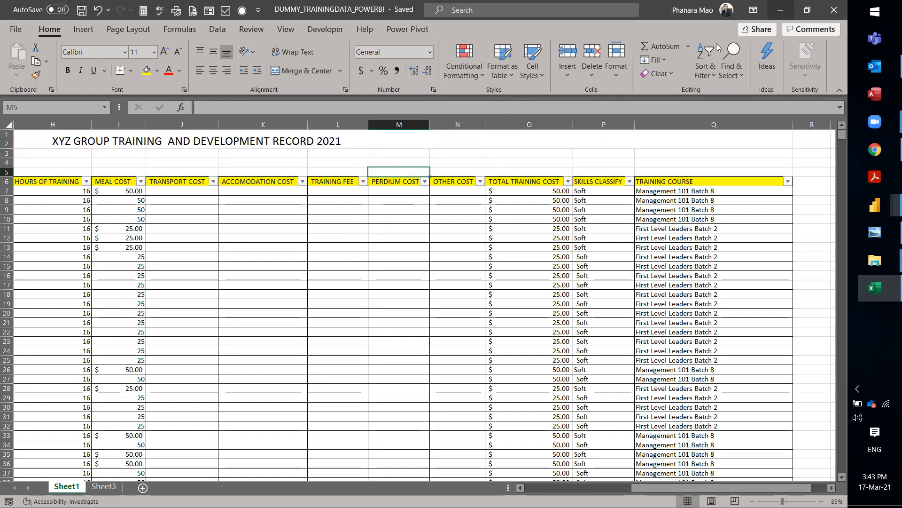
Remove the top 4 rows from the Sheet1 query in Power Query Editor
{"action": "left_click", "coordinate": [187, 151]}
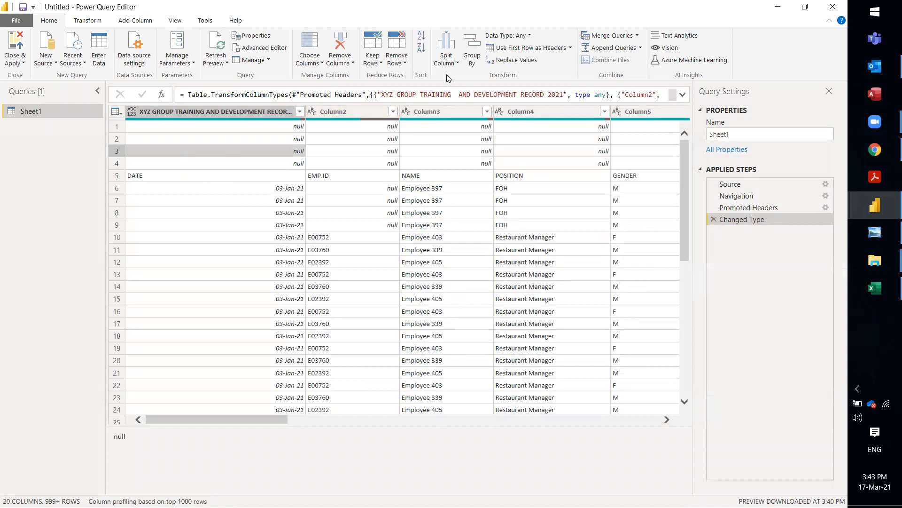
{"action": "left_click", "coordinate": [404, 64]}
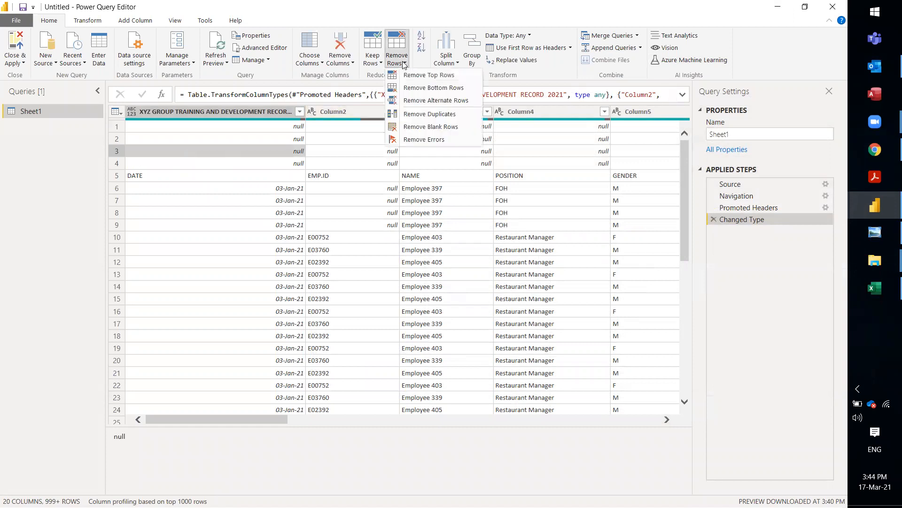
{"action": "left_click", "coordinate": [424, 75]}
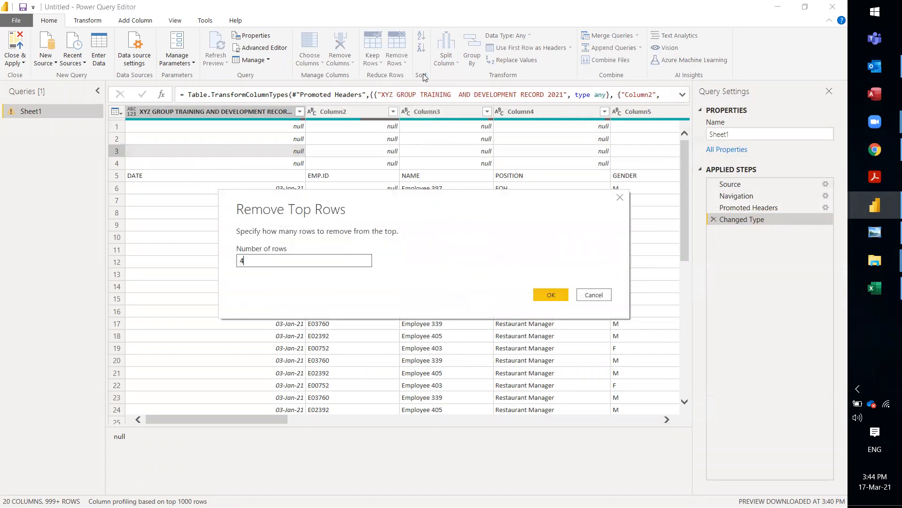
{"action": "left_click", "coordinate": [550, 294]}
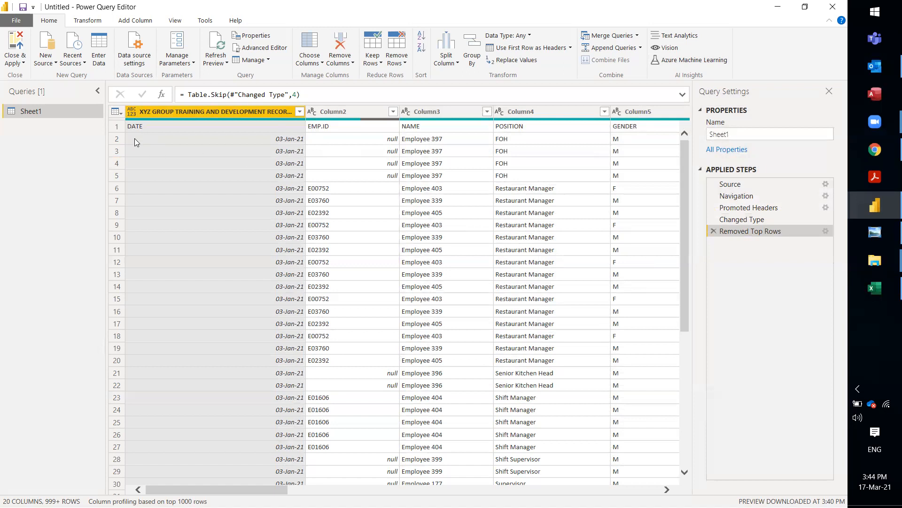
Compare row 1's field names with the column headings above it, from the training record title through Column5
{"action": "left_click", "coordinate": [117, 127]}
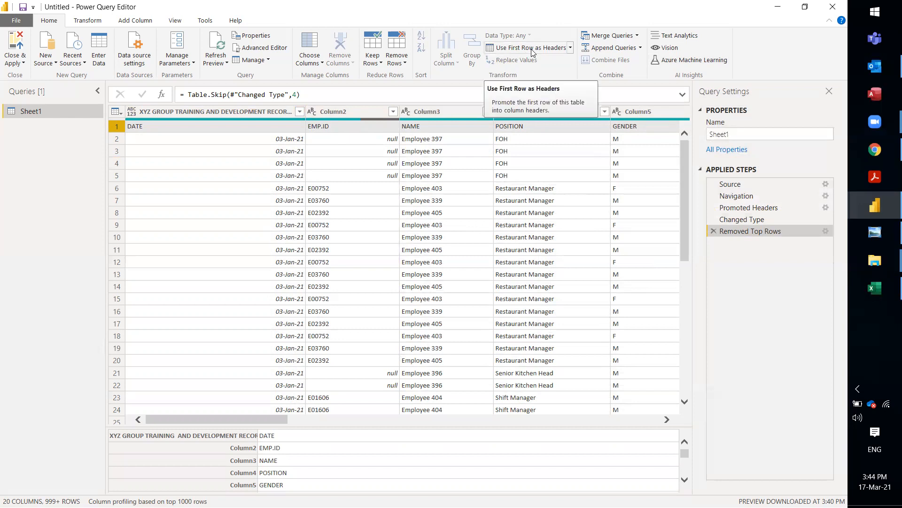
{"action": "left_click", "coordinate": [379, 128]}
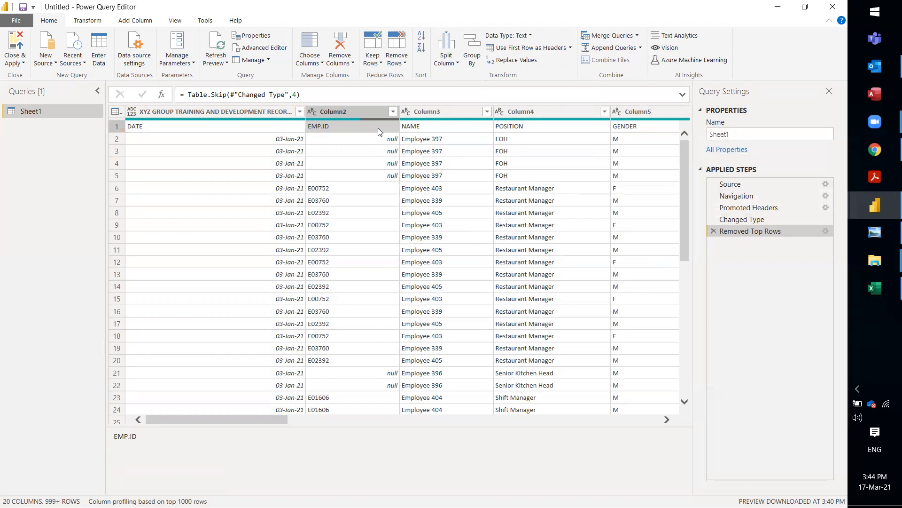
{"action": "left_click", "coordinate": [247, 110], "text": "ctrl"}
{"action": "left_click", "coordinate": [335, 109]}
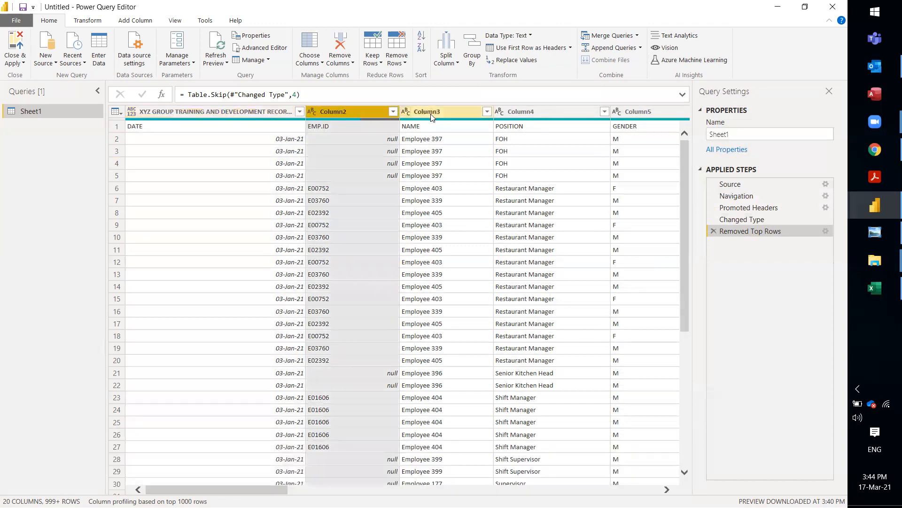
{"action": "left_click", "coordinate": [416, 112]}
{"action": "left_click", "coordinate": [378, 111]}
{"action": "left_click", "coordinate": [429, 112]}
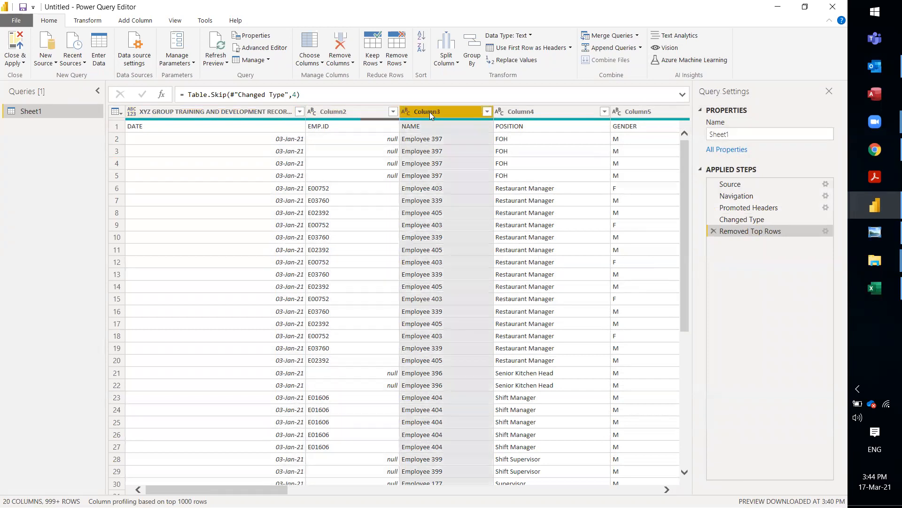
{"action": "left_click", "coordinate": [532, 111]}
{"action": "left_click", "coordinate": [630, 114]}
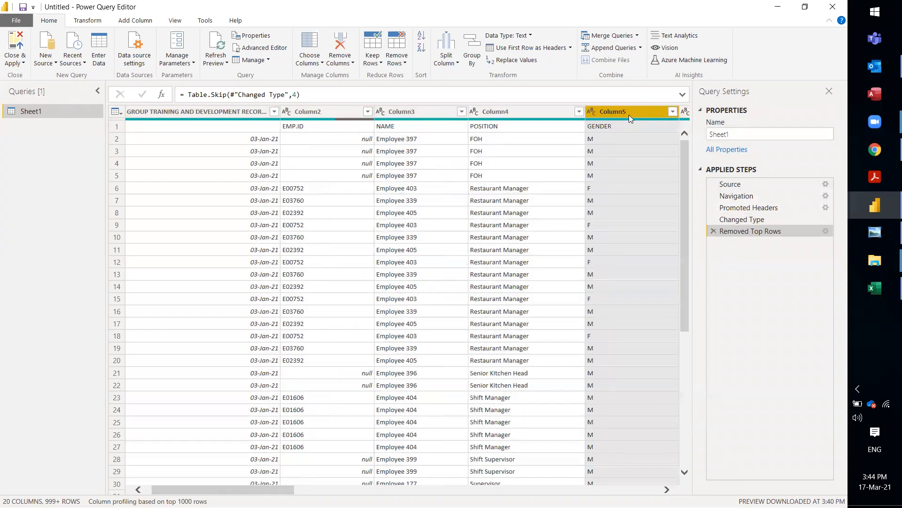
Check row 1's field names against the column headings and promote the first row to headers in the Sheet1 query
{"action": "left_click", "coordinate": [552, 110]}
{"action": "left_click", "coordinate": [428, 116]}
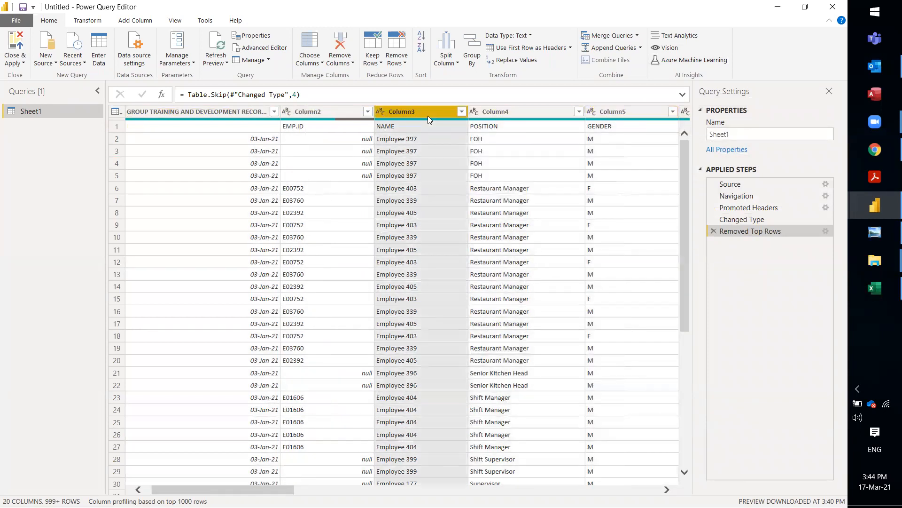
{"action": "left_click", "coordinate": [403, 125]}
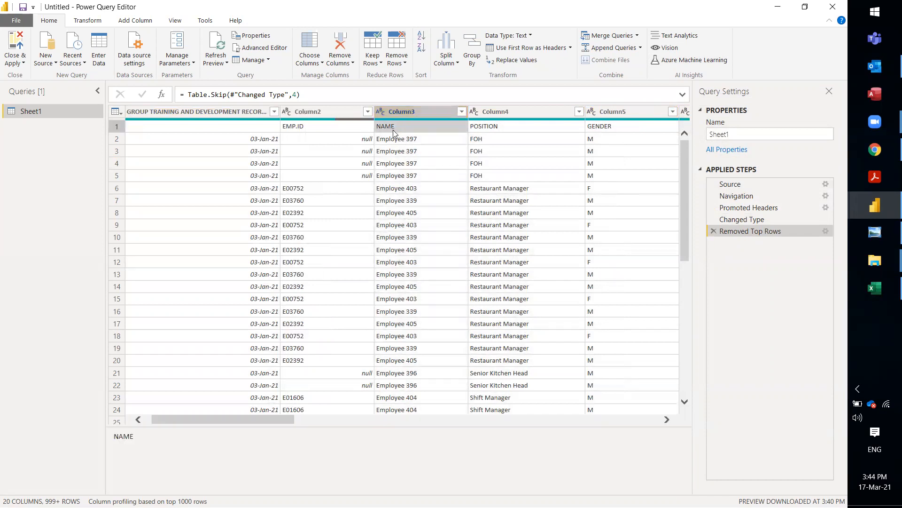
{"action": "left_click", "coordinate": [526, 128]}
{"action": "left_click", "coordinate": [353, 130]}
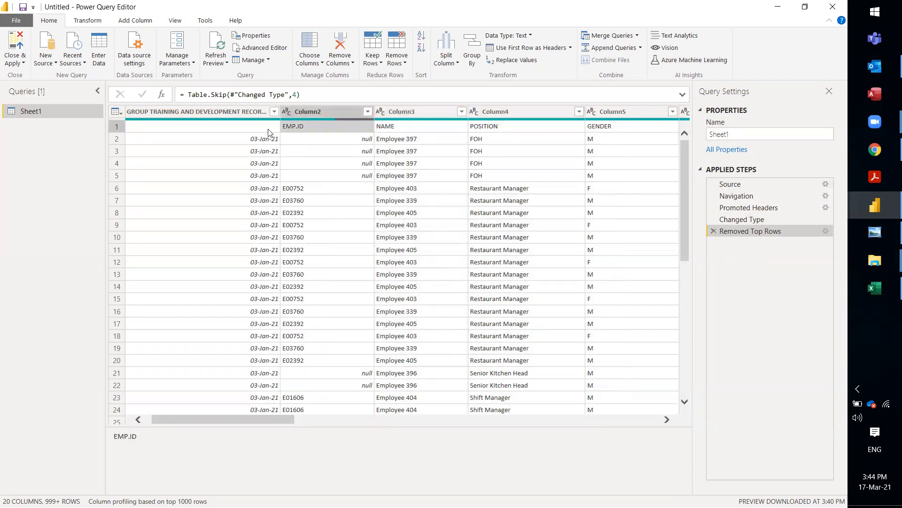
{"action": "left_click", "coordinate": [266, 129]}
{"action": "key", "text": "Left"}
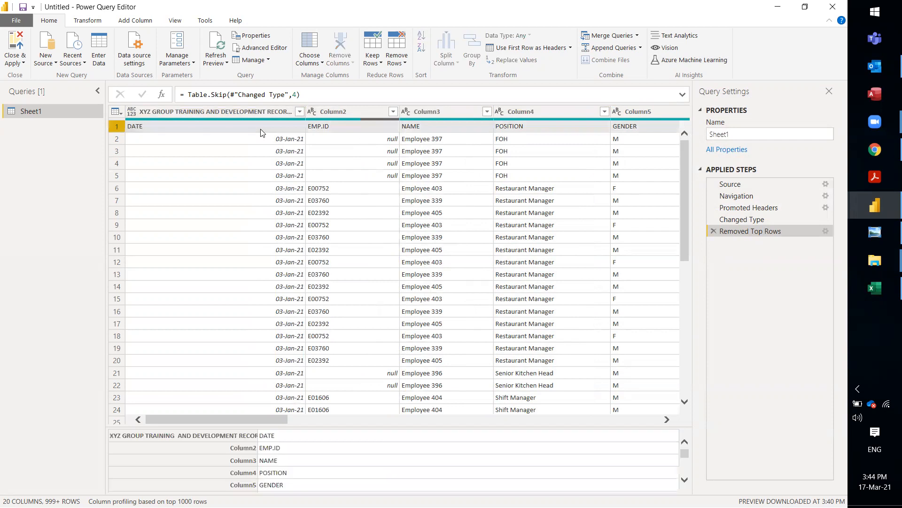
{"action": "left_click", "coordinate": [365, 130]}
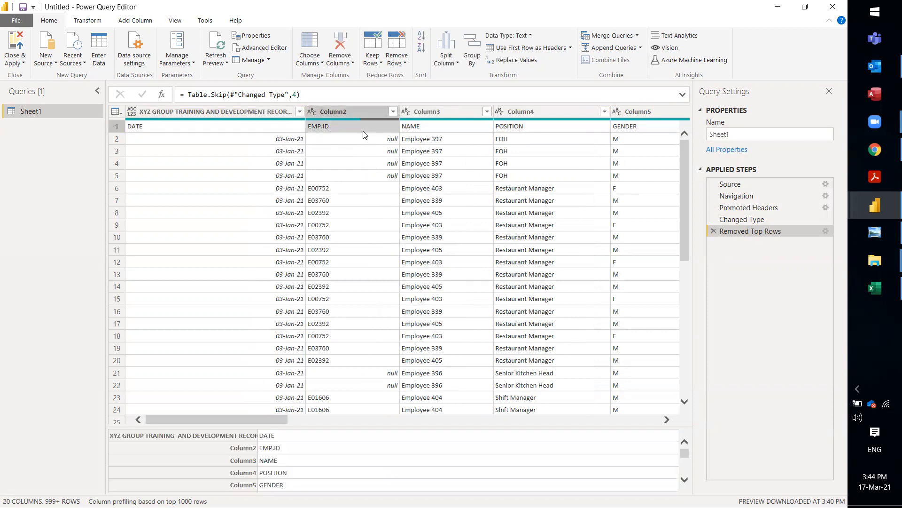
{"action": "left_click", "coordinate": [251, 129]}
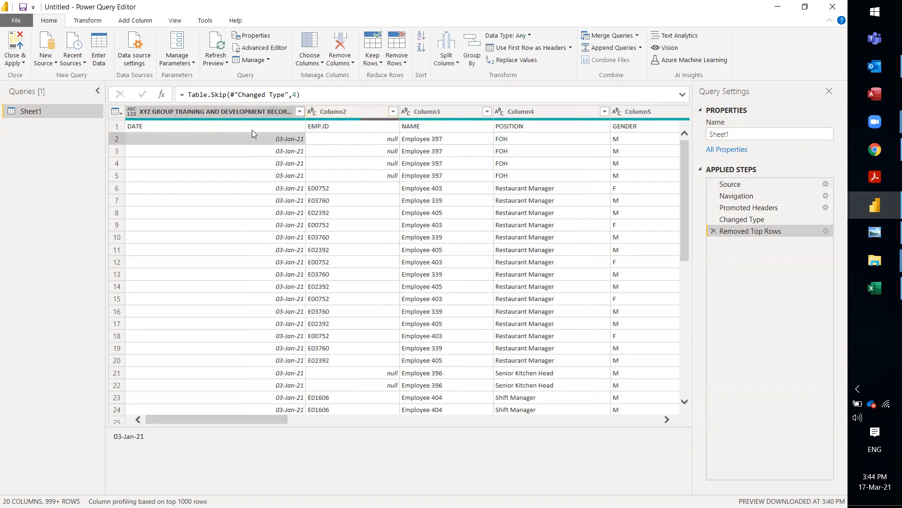
{"action": "left_click", "coordinate": [530, 51]}
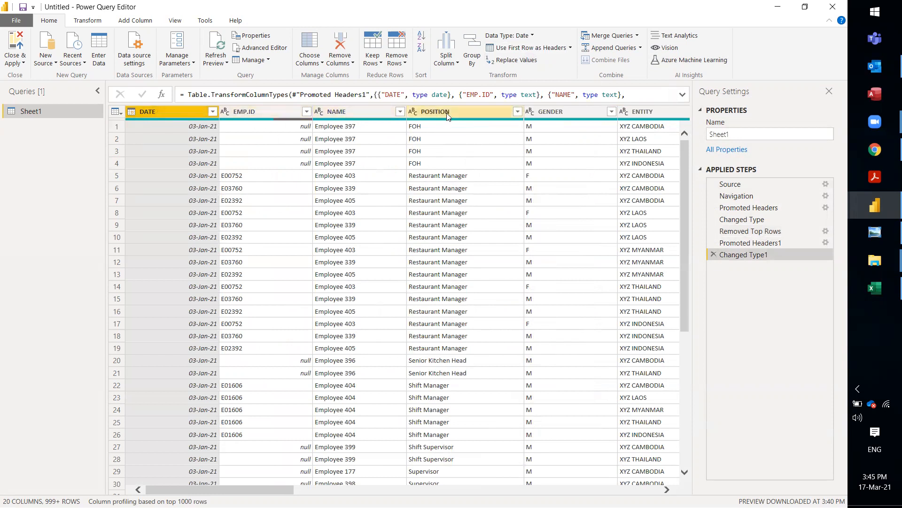
Review the column headings and their data from DATE through Column20 across the Sheet1 query
{"action": "left_click", "coordinate": [459, 142]}
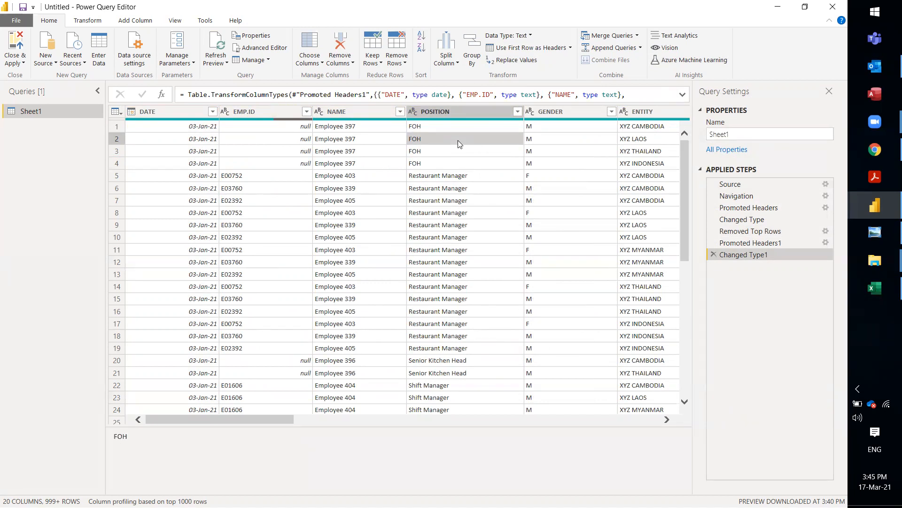
{"action": "left_click", "coordinate": [177, 114]}
{"action": "left_click", "coordinate": [244, 111]}
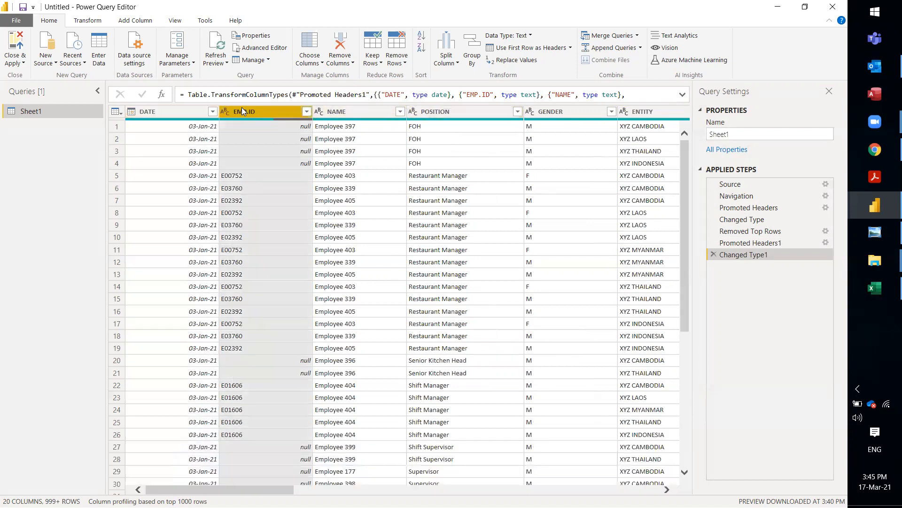
{"action": "left_click", "coordinate": [331, 112]}
{"action": "left_click", "coordinate": [450, 113]}
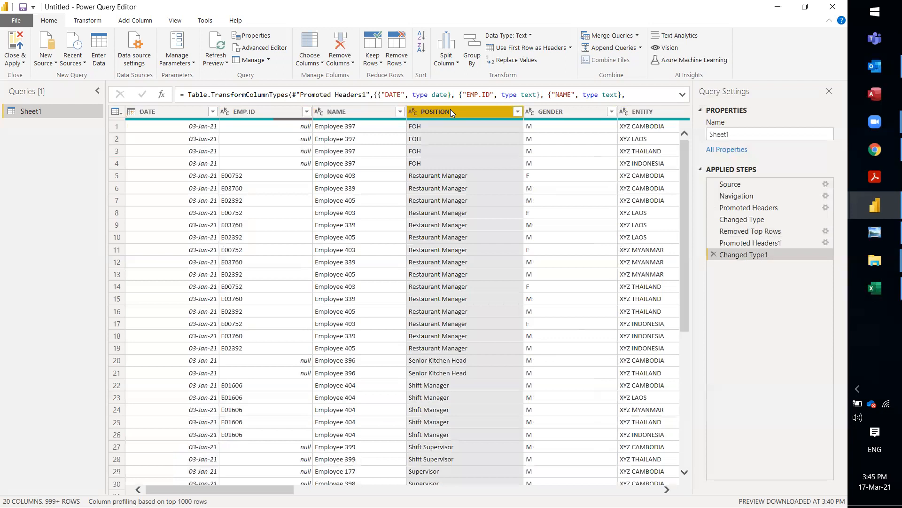
{"action": "left_click", "coordinate": [560, 114]}
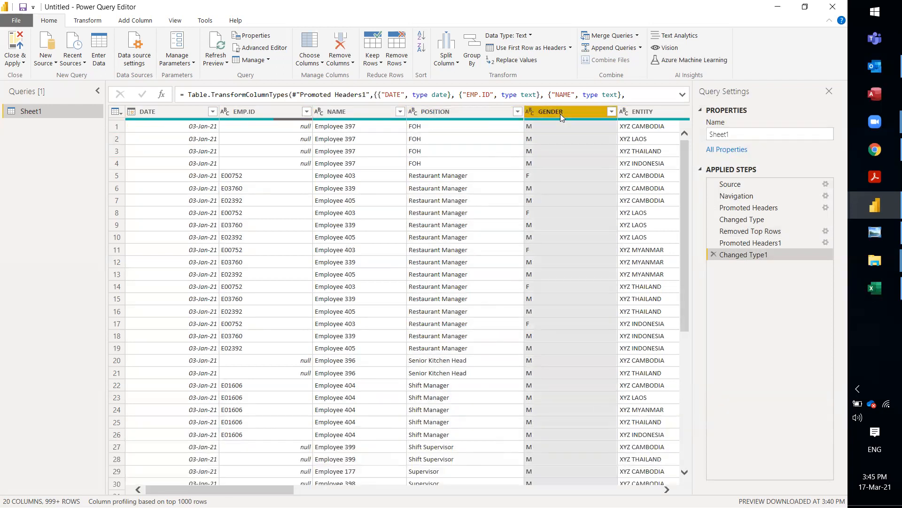
{"action": "key", "text": "Right"}
{"action": "key", "text": "Right"}
{"action": "key", "text": "Right"}
{"action": "key", "text": "Right"}
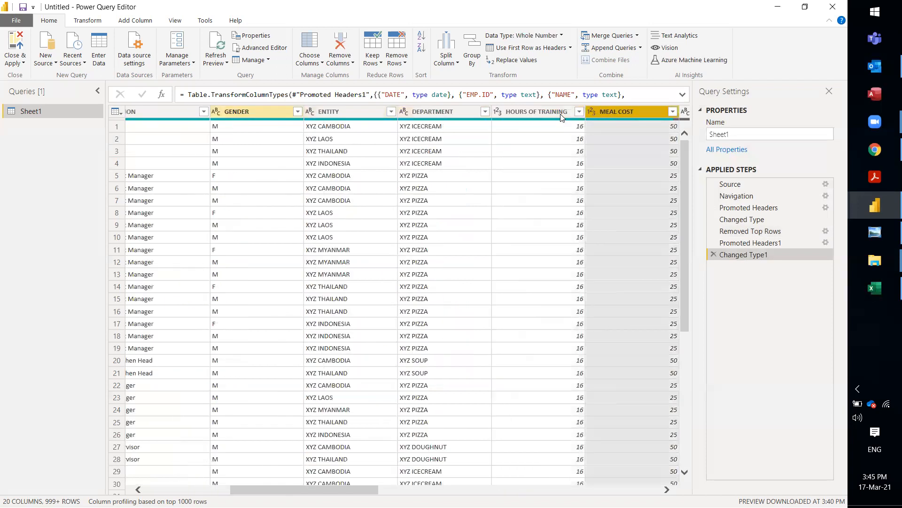
{"action": "key", "text": "Right"}
{"action": "key", "text": "Right"}
{"action": "key", "text": "Right"}
{"action": "key", "text": "Right"}
{"action": "key", "text": "Right"}
{"action": "key", "text": "Right"}
{"action": "key", "text": "Right"}
{"action": "key", "text": "Right"}
{"action": "key", "text": "Right"}
{"action": "key", "text": "Right"}
{"action": "key", "text": "Right"}
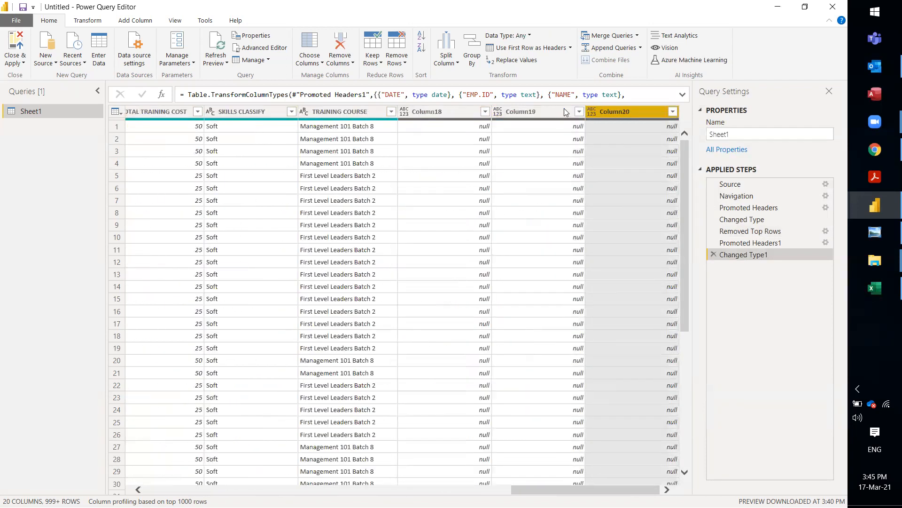
Remove the empty columns Column20, Column18 and Column19 from the Sheet1 query
{"action": "left_click", "coordinate": [454, 111]}
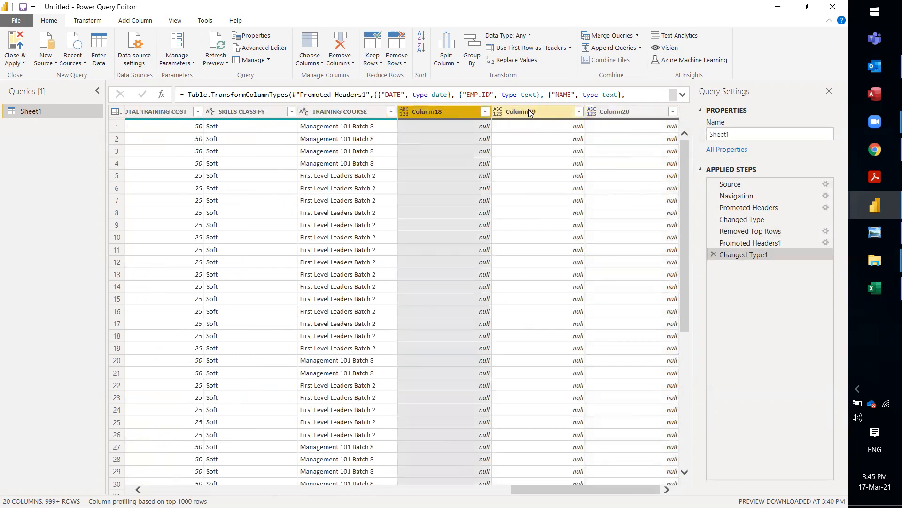
{"action": "left_click", "coordinate": [529, 111]}
{"action": "left_click", "coordinate": [618, 111]}
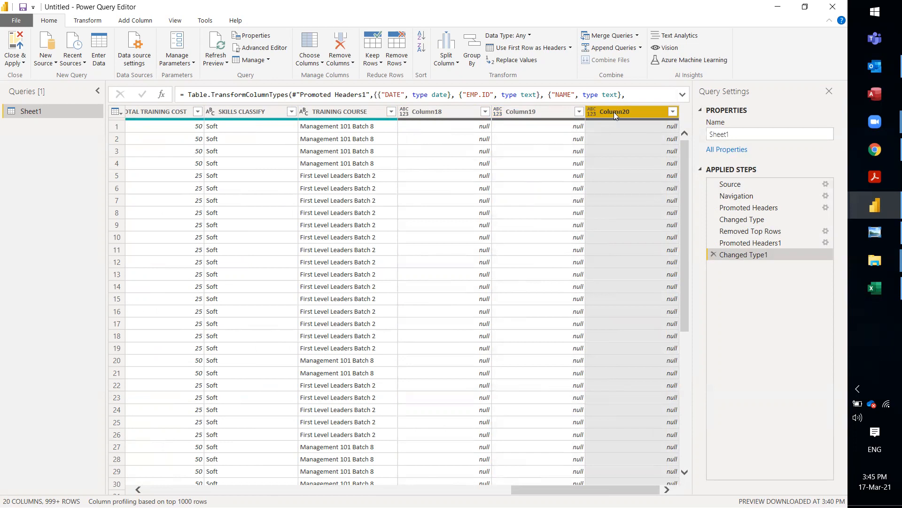
{"action": "right_click", "coordinate": [613, 112]}
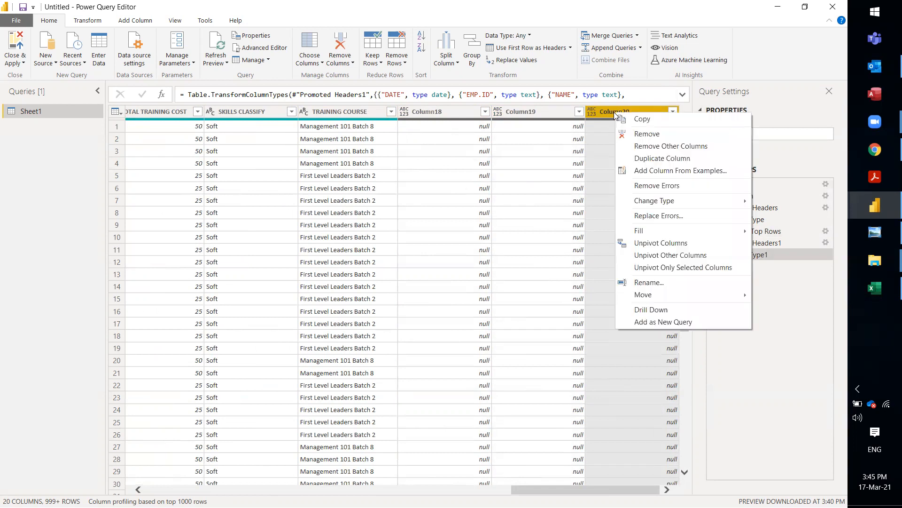
{"action": "left_click", "coordinate": [634, 133]}
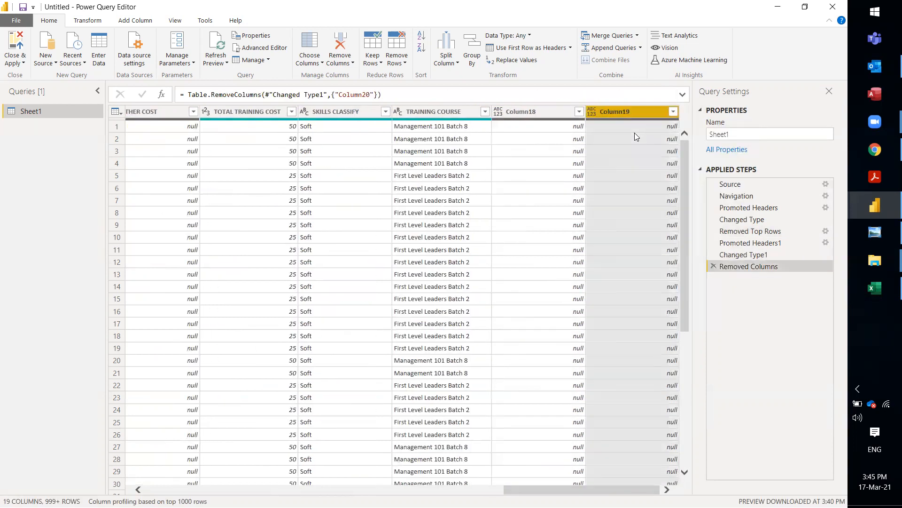
{"action": "left_click", "coordinate": [553, 113]}
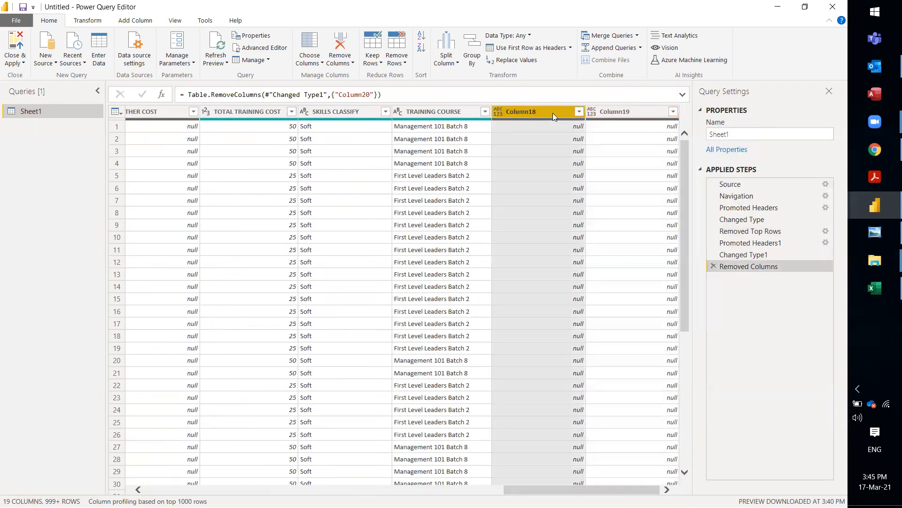
{"action": "left_click", "coordinate": [614, 111], "text": "ctrl"}
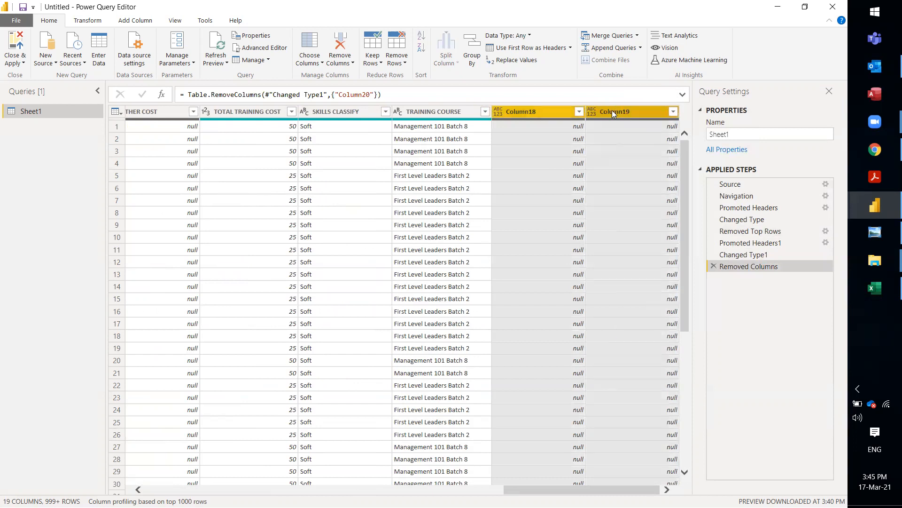
{"action": "right_click", "coordinate": [609, 114]}
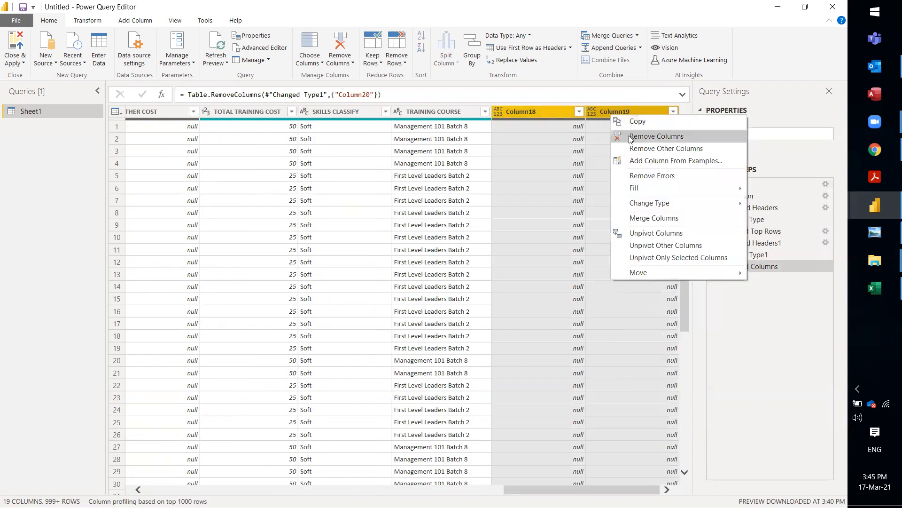
{"action": "left_click", "coordinate": [631, 136]}
Look back through the remaining columns from SKILLS CLASSIFY to DATE, and on to the NAME column
{"action": "left_click", "coordinate": [550, 114]}
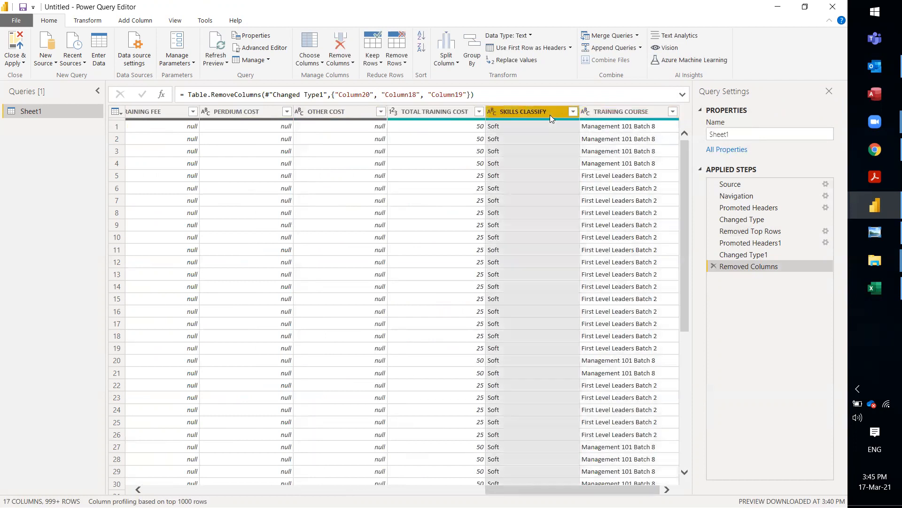
{"action": "key", "text": "Left"}
{"action": "key", "text": "Left"}
{"action": "key", "text": "Left"}
{"action": "key", "text": "Left"}
{"action": "key", "text": "Left"}
{"action": "key", "text": "Left"}
{"action": "key", "text": "Left"}
{"action": "key", "text": "Left"}
{"action": "key", "text": "Left"}
{"action": "key", "text": "Left"}
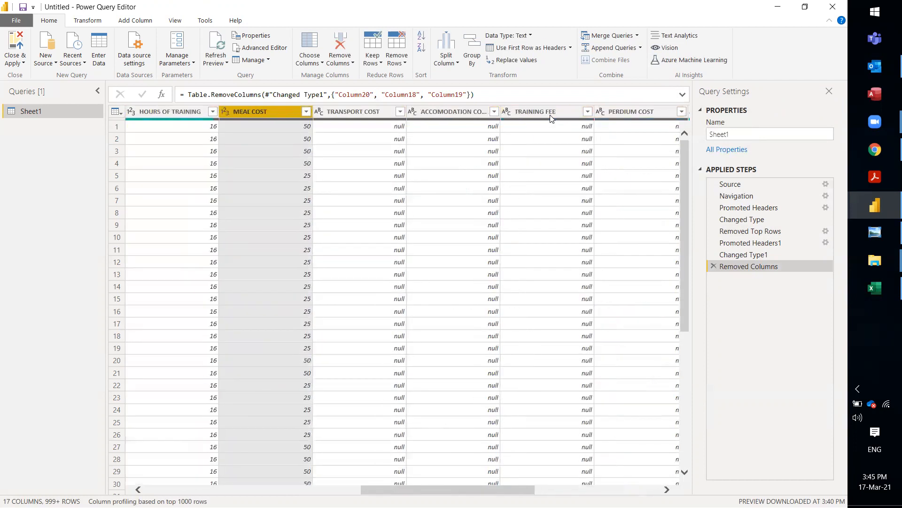
{"action": "key", "text": "Left"}
{"action": "key", "text": "Left"}
{"action": "key", "text": "Left"}
{"action": "key", "text": "Left"}
{"action": "key", "text": "Left"}
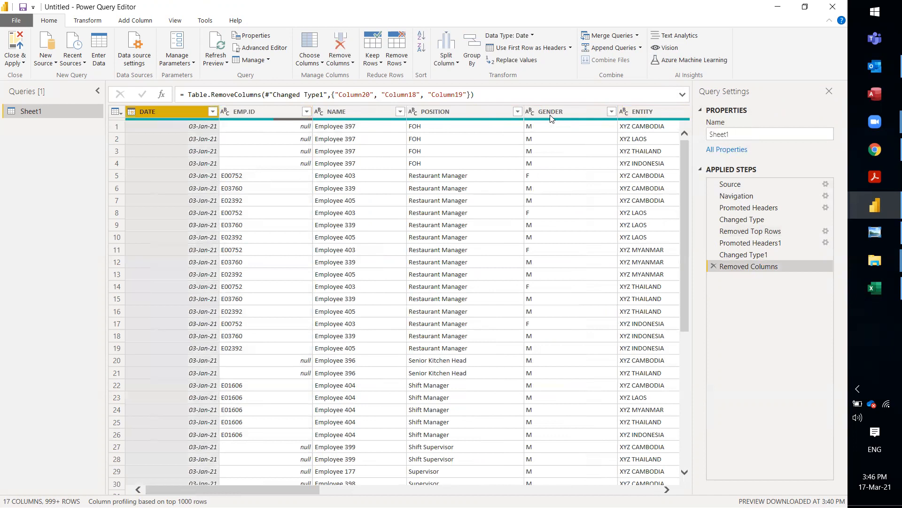
{"action": "key", "text": "Right"}
{"action": "key", "text": "Right"}
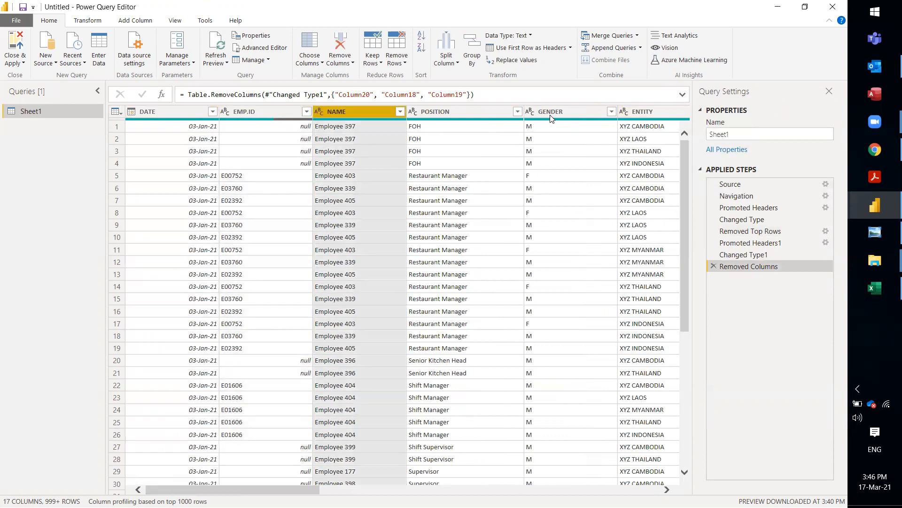
Remove the EMP.ID column, and delete the Removed Columns entry from the query's applied steps
{"action": "left_click", "coordinate": [253, 115]}
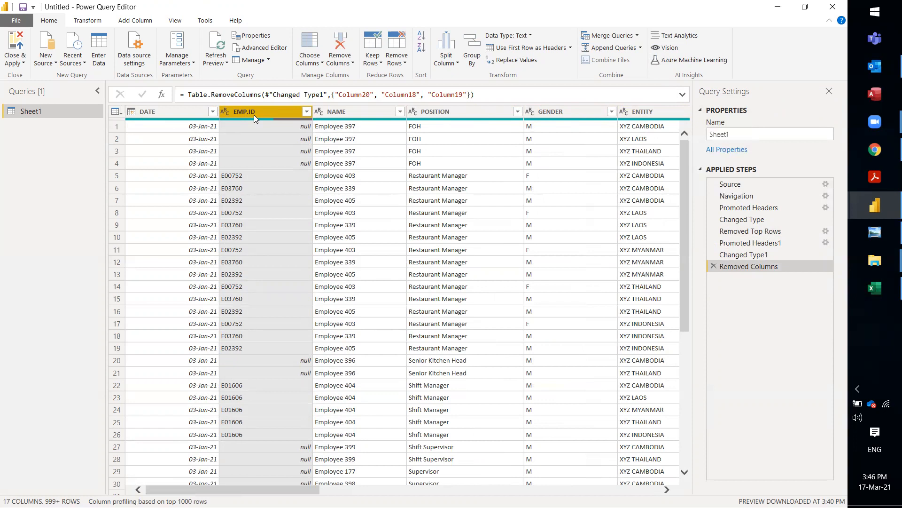
{"action": "right_click", "coordinate": [253, 115]}
{"action": "left_click", "coordinate": [278, 137]}
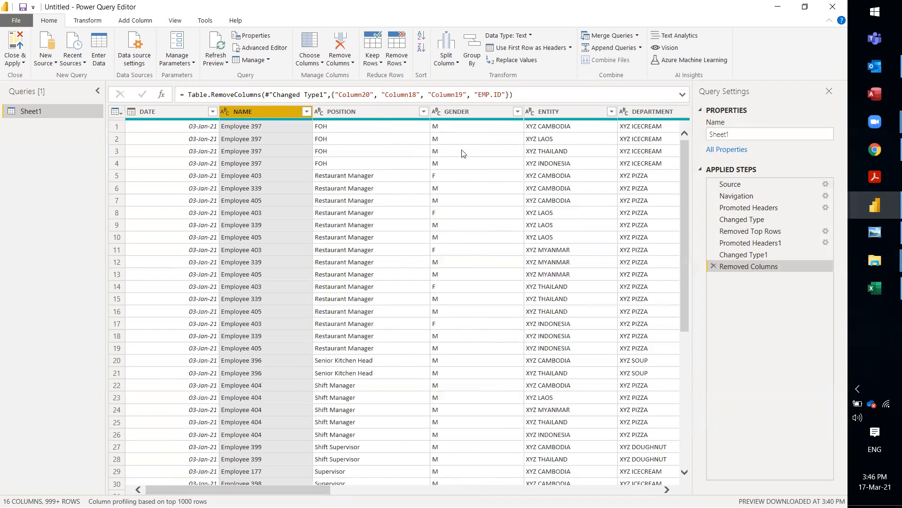
{"action": "left_click", "coordinate": [713, 266]}
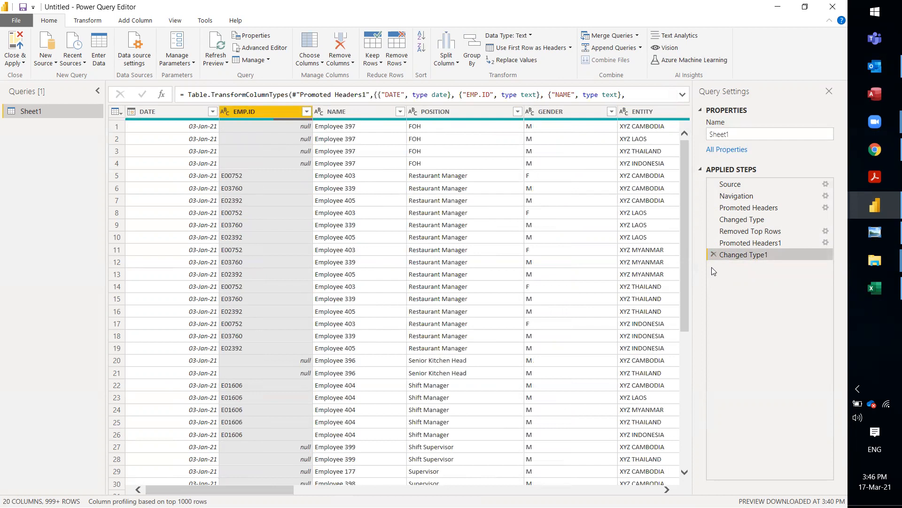
Remove only the EMP.ID column from the Sheet1 query
{"action": "right_click", "coordinate": [257, 113]}
{"action": "left_click", "coordinate": [274, 133]}
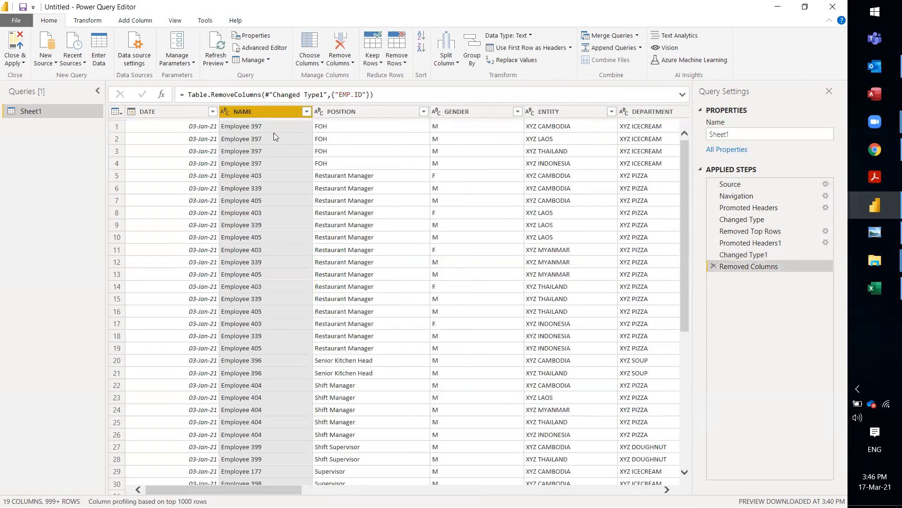
Examine the columns from POSITION through the cost columns to TRAINING COURSE, returning to SKILLS CLASSIFY
{"action": "key", "text": "Right"}
{"action": "key", "text": "Right"}
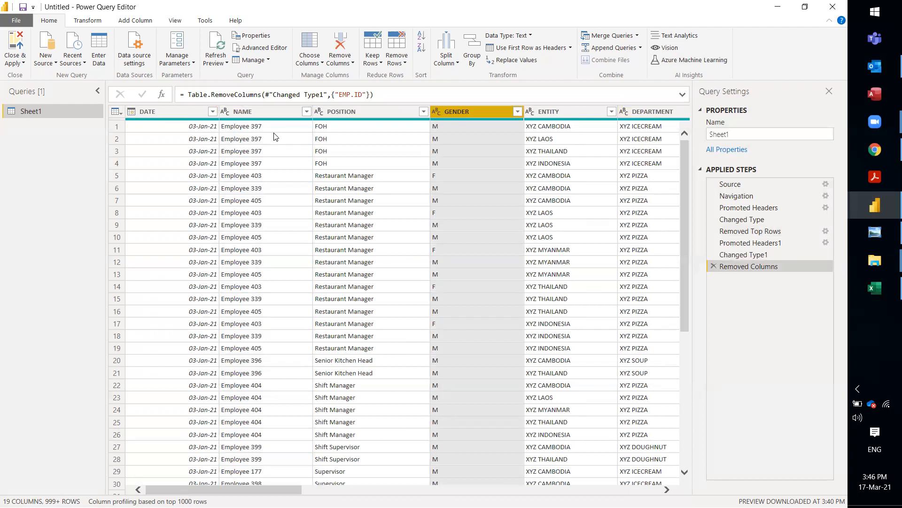
{"action": "key", "text": "Right"}
{"action": "key", "text": "Right"}
{"action": "key", "text": "Right"}
{"action": "key", "text": "Right"}
{"action": "key", "text": "Right"}
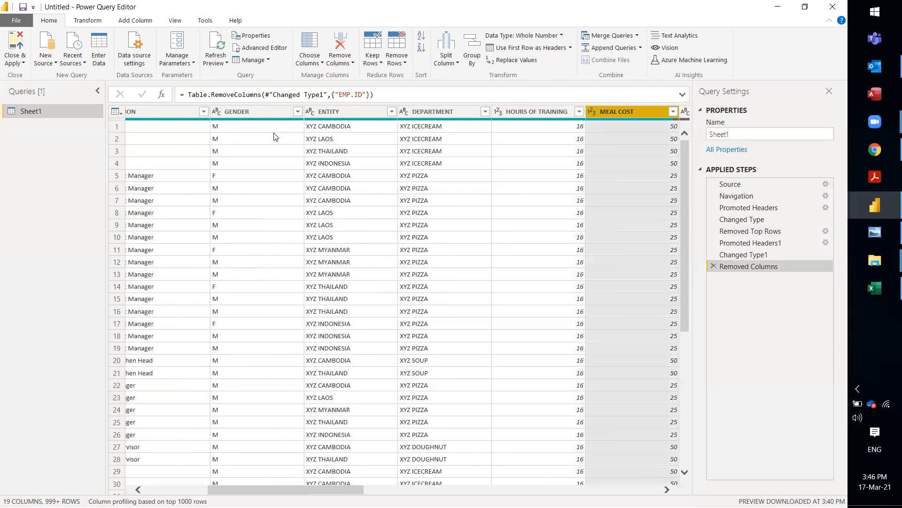
{"action": "key", "text": "Right"}
{"action": "key", "text": "Right"}
{"action": "key", "text": "Right"}
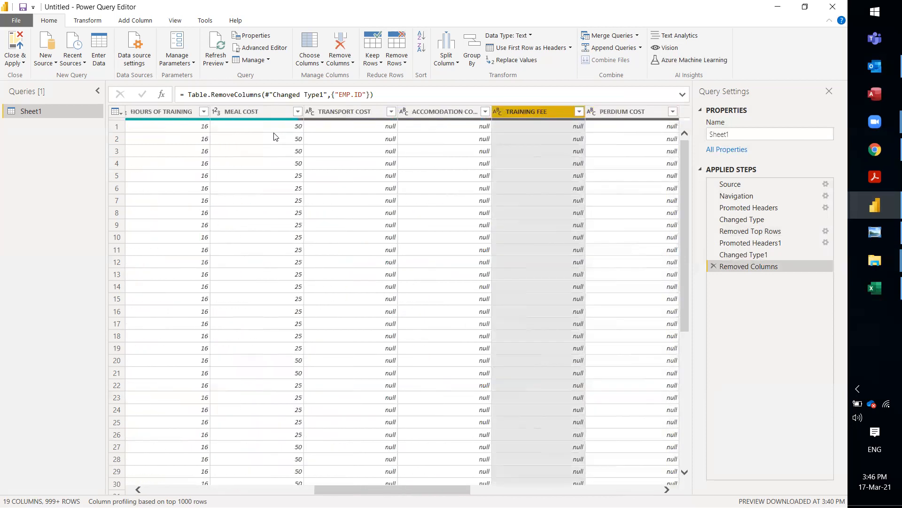
{"action": "key", "text": "Right"}
{"action": "key", "text": "Right"}
{"action": "key", "text": "Right"}
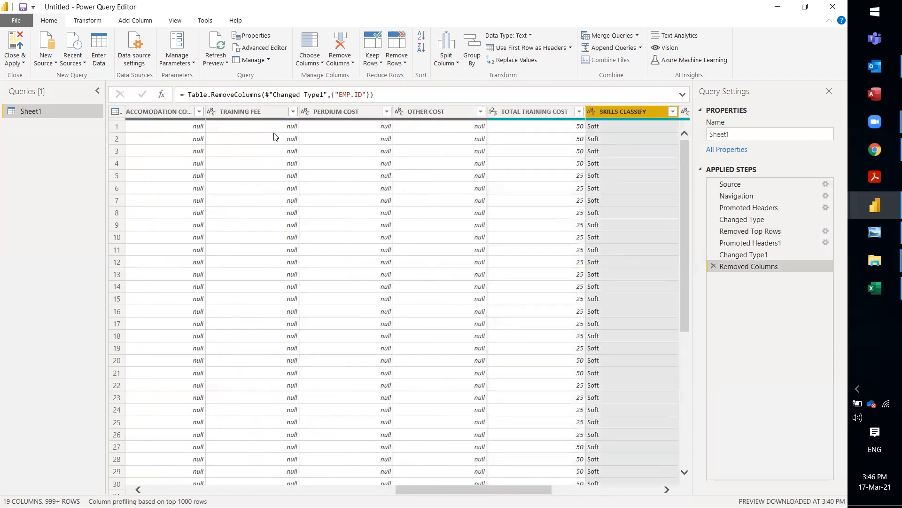
{"action": "key", "text": "Right"}
{"action": "key", "text": "Left"}
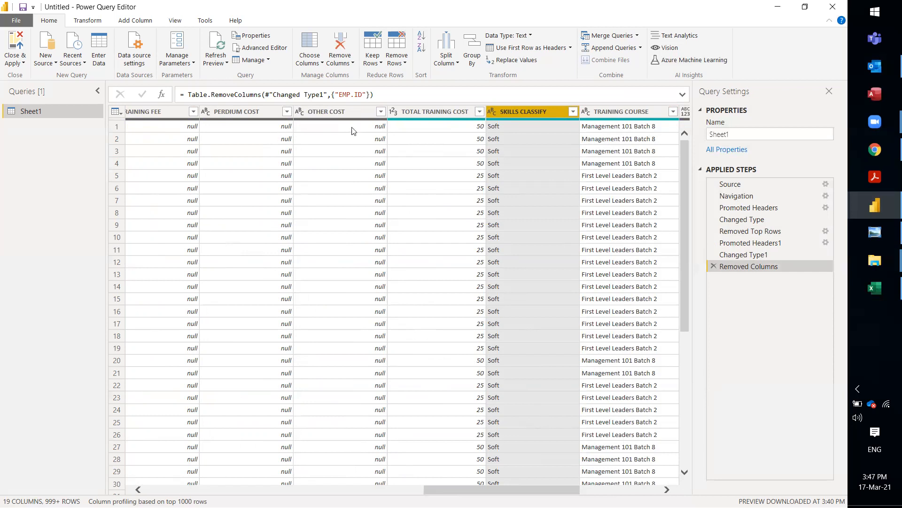
Trim leading and trailing spaces from the text in the SKILLS CLASSIFY column
{"action": "right_click", "coordinate": [506, 111]}
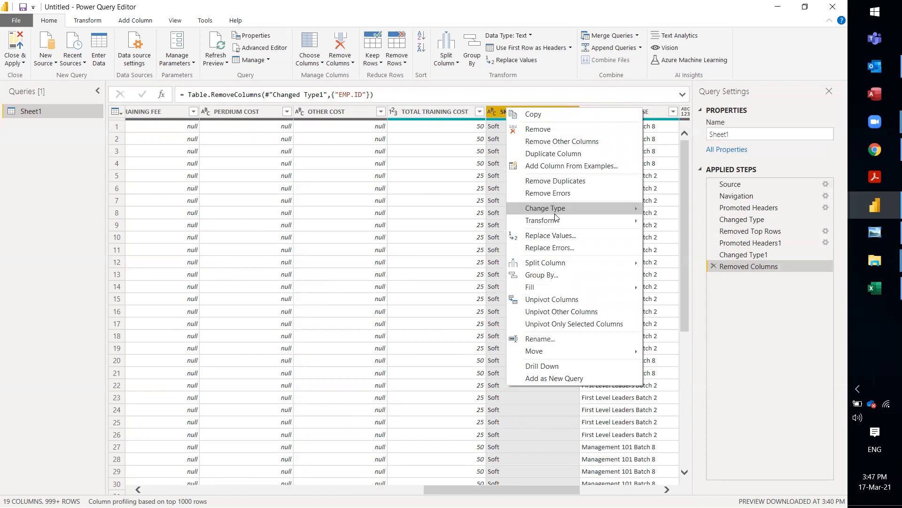
{"action": "mouse_move", "coordinate": [549, 218]}
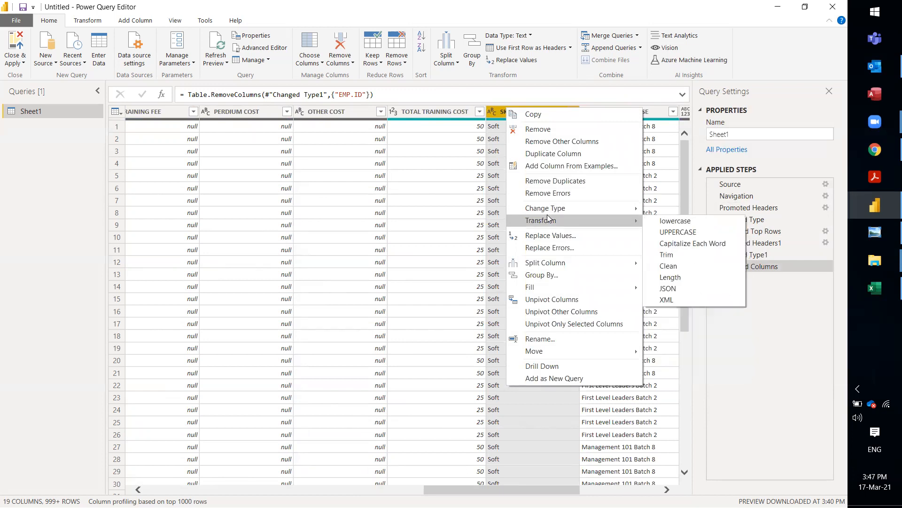
{"action": "left_click", "coordinate": [655, 254]}
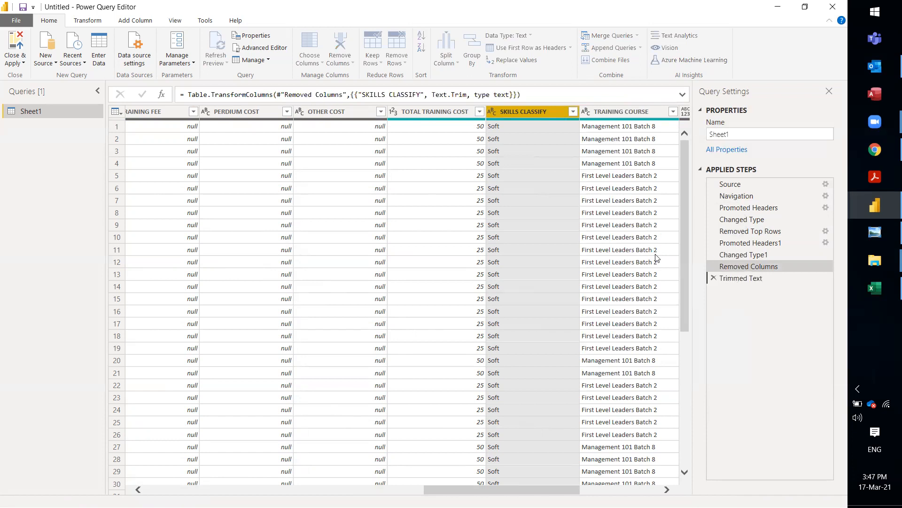
Examine the columns from SKILLS CLASSIFY back through the cost columns to NAME, ENTITY and DEPARTMENT, ending at DATE
{"action": "left_click", "coordinate": [547, 199]}
{"action": "key", "text": "Left"}
{"action": "key", "text": "Left"}
{"action": "key", "text": "Left"}
{"action": "key", "text": "Left"}
{"action": "key", "text": "Left"}
{"action": "key", "text": "Left"}
{"action": "key", "text": "Left"}
{"action": "key", "text": "Left"}
{"action": "key", "text": "Left"}
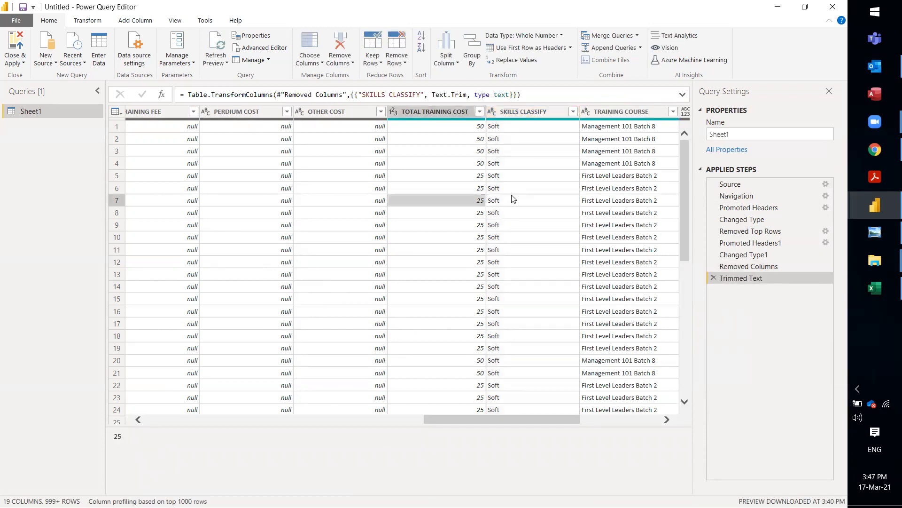
{"action": "key", "text": "Left"}
{"action": "key", "text": "Left"}
{"action": "key", "text": "Left"}
{"action": "key", "text": "Left"}
{"action": "key", "text": "Left"}
{"action": "key", "text": "Left"}
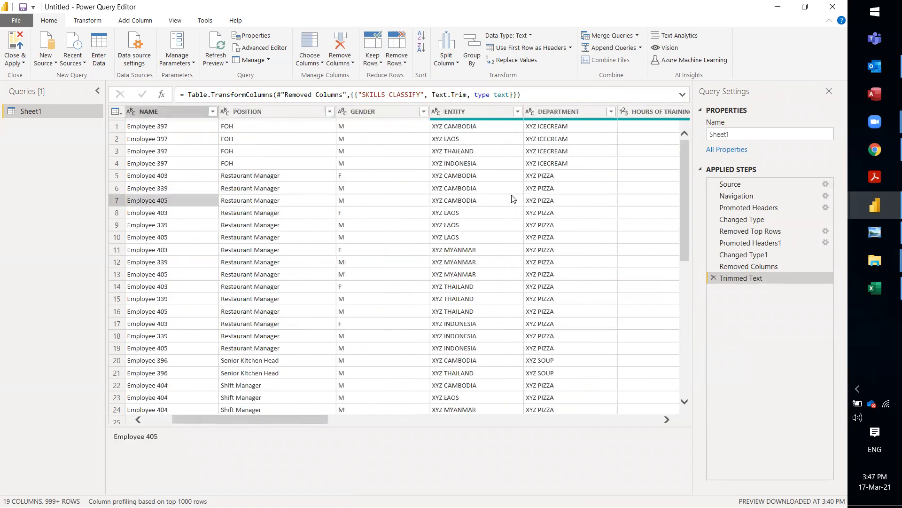
{"action": "key", "text": "Right"}
{"action": "key", "text": "Right"}
{"action": "key", "text": "Right"}
{"action": "key", "text": "Right"}
{"action": "key", "text": "Right"}
{"action": "key", "text": "Right"}
{"action": "key", "text": "Right"}
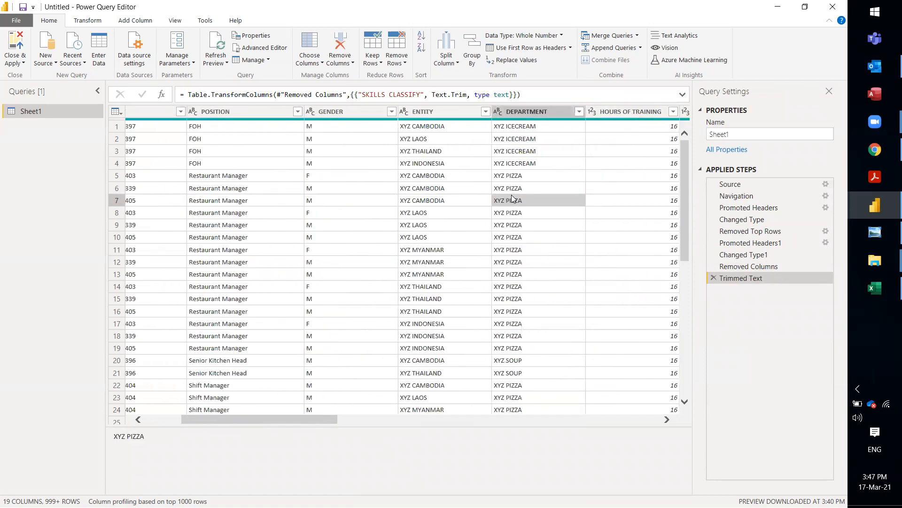
{"action": "key", "text": "Left"}
{"action": "key", "text": "Left"}
{"action": "key", "text": "Left"}
{"action": "key", "text": "Right"}
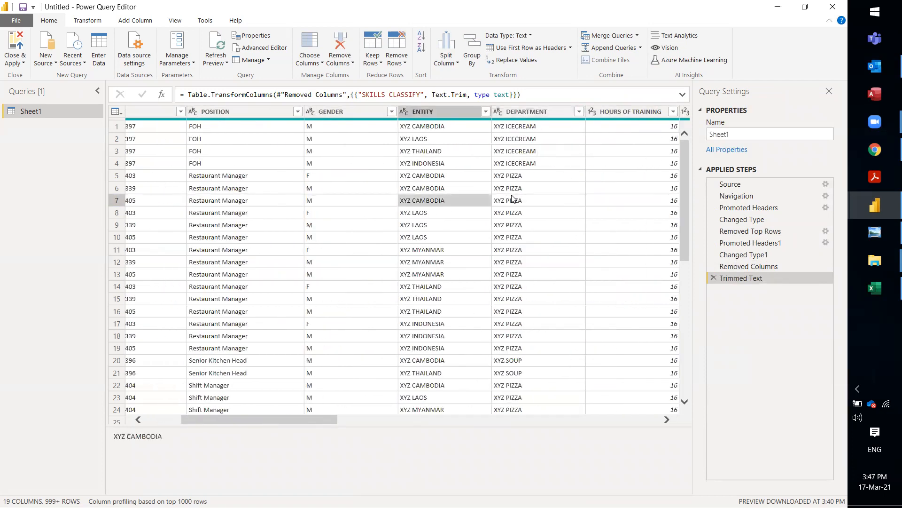
{"action": "left_click", "coordinate": [269, 177]}
{"action": "key", "text": "Left"}
{"action": "key", "text": "Left"}
{"action": "key", "text": "Left"}
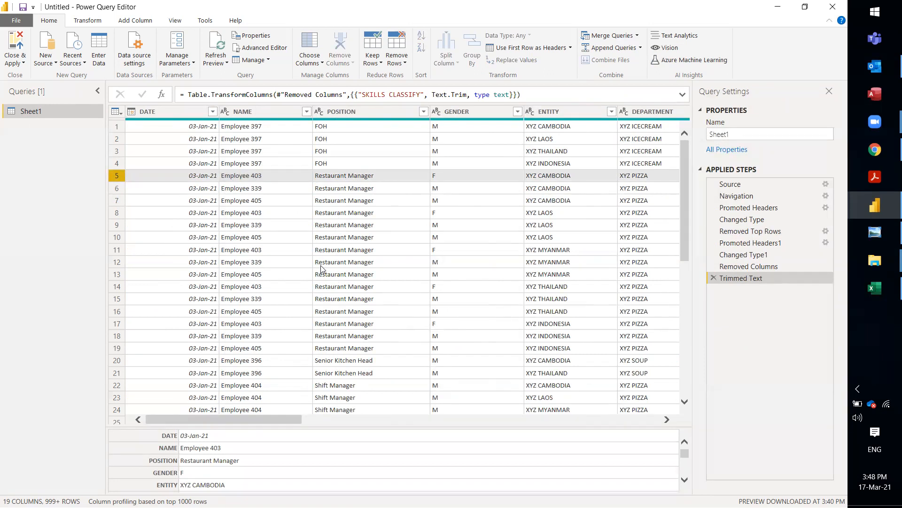
Rename the Sheet1 query as tblTrainingRecord
{"action": "double_click", "coordinate": [726, 138]}
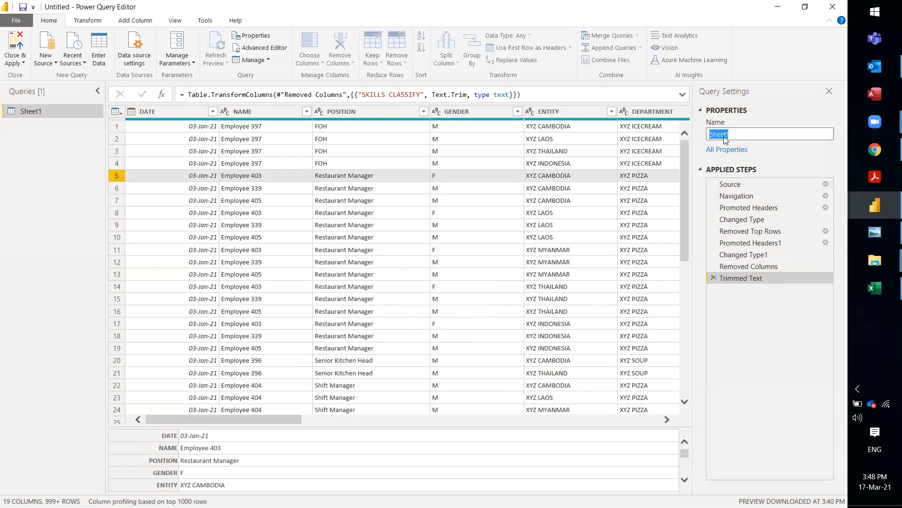
{"action": "type", "text": "tblTrainingRecord"}
{"action": "key", "text": "Return"}
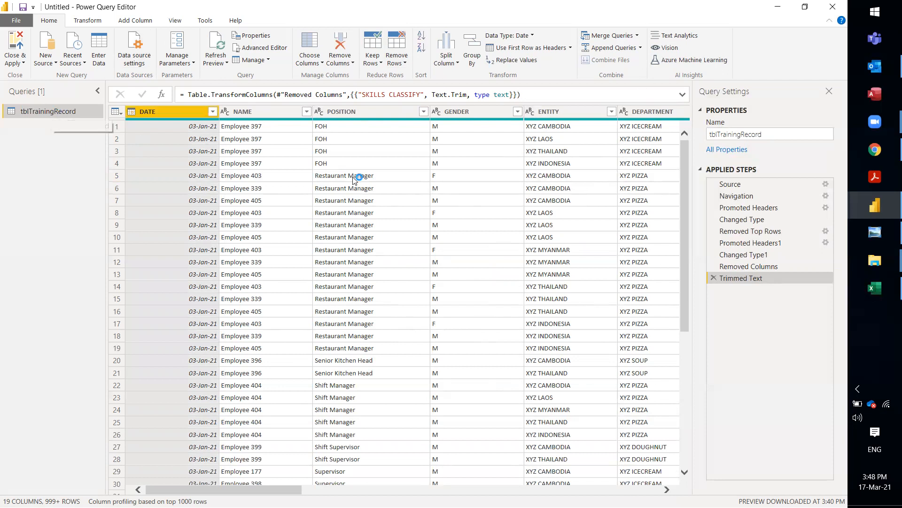
Check the last columns of tblTrainingRecord, going back through the cost columns and forward again to Column20
{"action": "left_click_drag", "start_coordinate": [258, 489], "coordinate": [635, 488]}
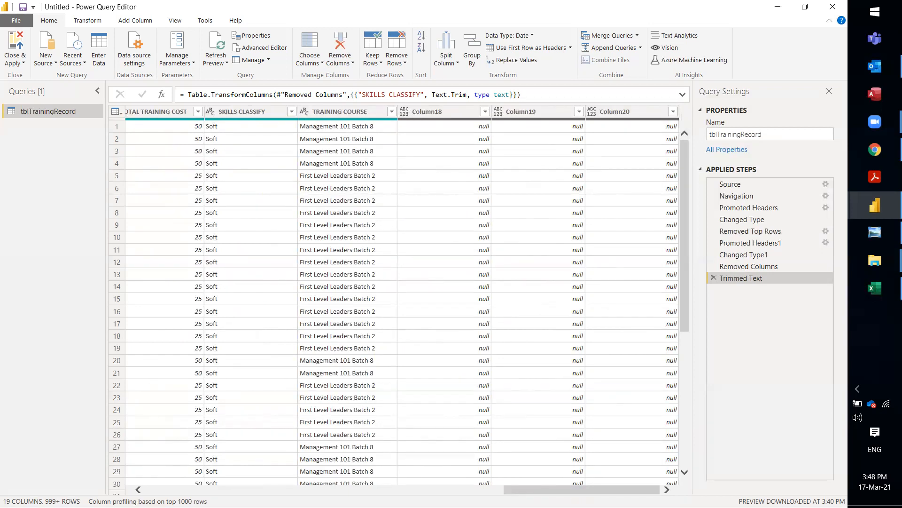
{"action": "left_click", "coordinate": [372, 312]}
{"action": "key", "text": "Left"}
{"action": "key", "text": "Left"}
{"action": "key", "text": "Left"}
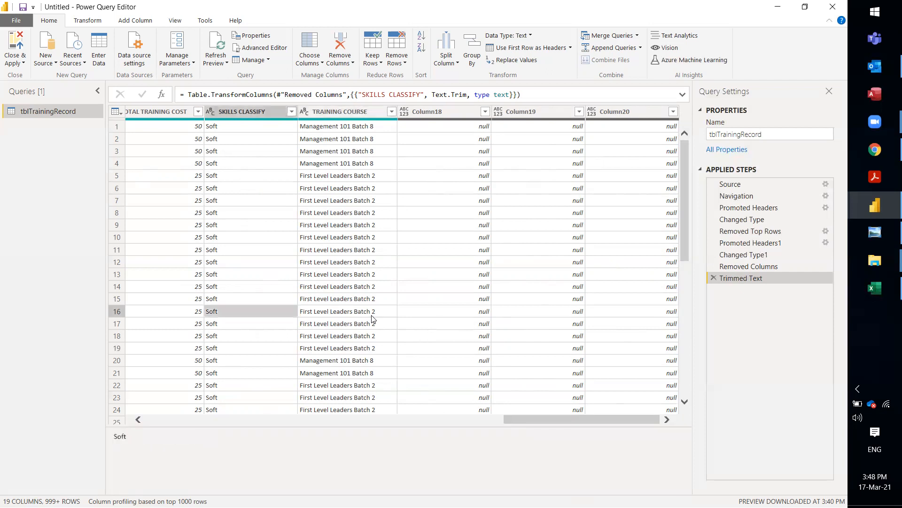
{"action": "key", "text": "Left"}
{"action": "key", "text": "Left"}
{"action": "key", "text": "Left"}
{"action": "key", "text": "Left"}
{"action": "key", "text": "Left"}
{"action": "key", "text": "Left"}
{"action": "key", "text": "Left"}
{"action": "key", "text": "Right"}
{"action": "key", "text": "Right"}
{"action": "key", "text": "Right"}
{"action": "key", "text": "Right"}
{"action": "key", "text": "Right"}
{"action": "key", "text": "Right"}
{"action": "key", "text": "Right"}
{"action": "key", "text": "Right"}
{"action": "key", "text": "Right"}
{"action": "key", "text": "Right"}
{"action": "key", "text": "Right"}
{"action": "key", "text": "Right"}
{"action": "key", "text": "Right"}
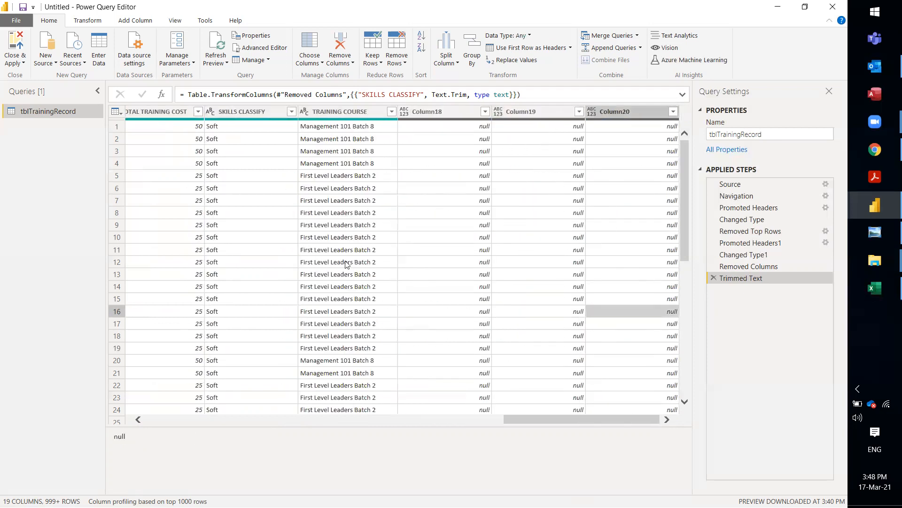
Remove the empty columns Column18, Column19 and Column20 from the tblTrainingRecord query
{"action": "left_click", "coordinate": [448, 113]}
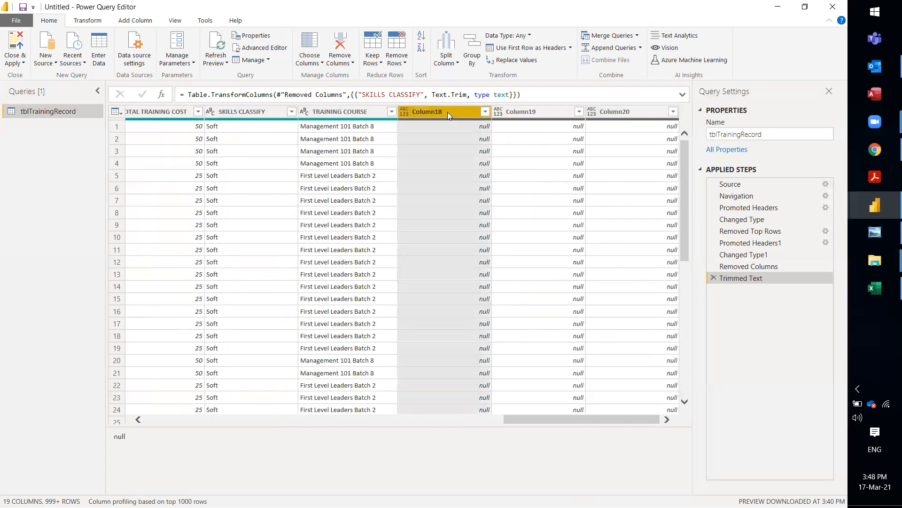
{"action": "left_click", "coordinate": [517, 112], "text": "ctrl"}
{"action": "left_click", "coordinate": [614, 113], "text": "ctrl"}
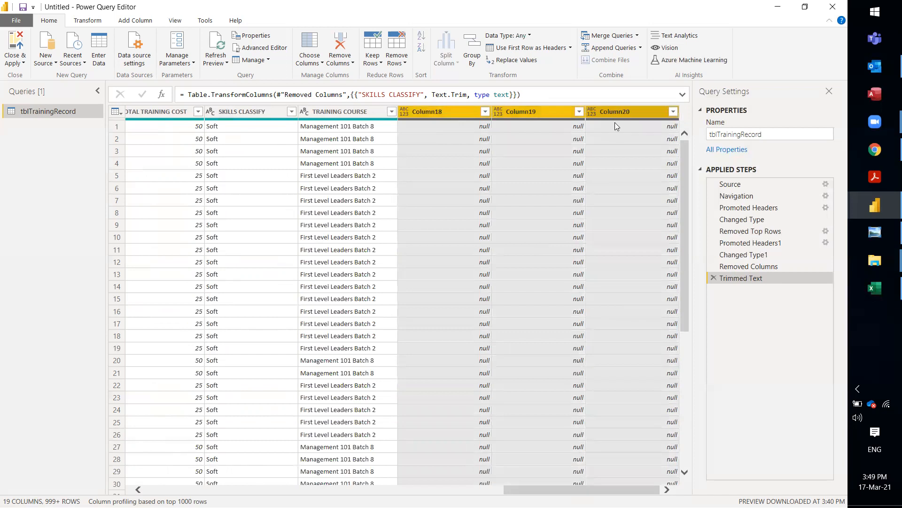
{"action": "right_click", "coordinate": [614, 111]}
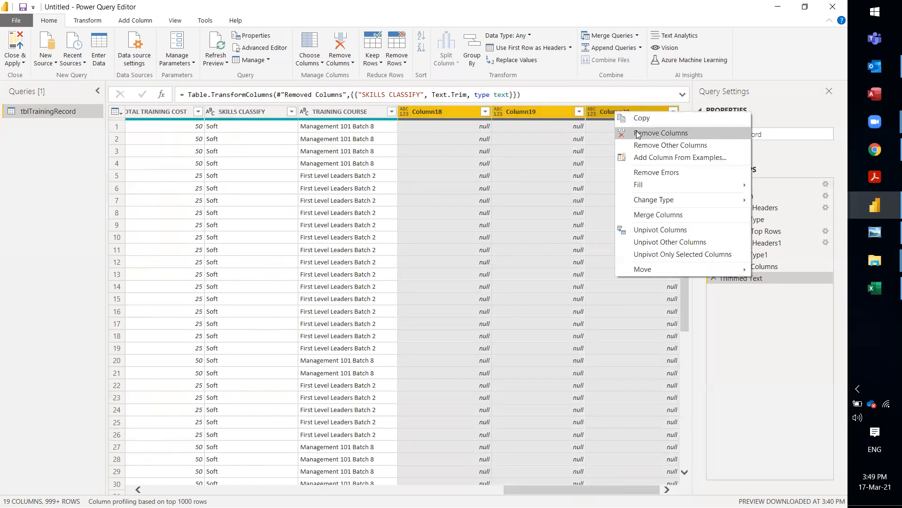
{"action": "left_click", "coordinate": [638, 134]}
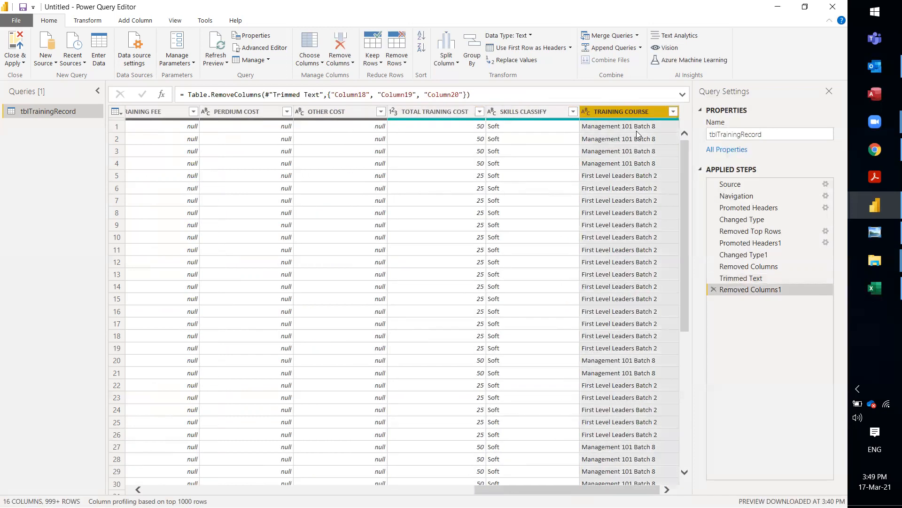
Review the remaining columns of tblTrainingRecord from TRAINING COURSE back to DATE
{"action": "key", "text": "Left"}
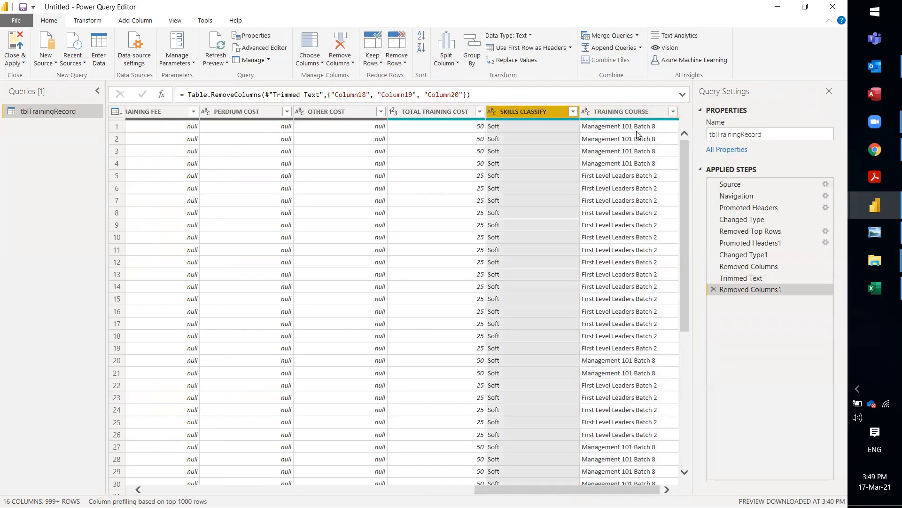
{"action": "key", "text": "Left"}
{"action": "key", "text": "Left"}
{"action": "key", "text": "Left"}
{"action": "key", "text": "Left"}
{"action": "key", "text": "Left"}
{"action": "key", "text": "Left"}
{"action": "key", "text": "Left"}
{"action": "key", "text": "Left"}
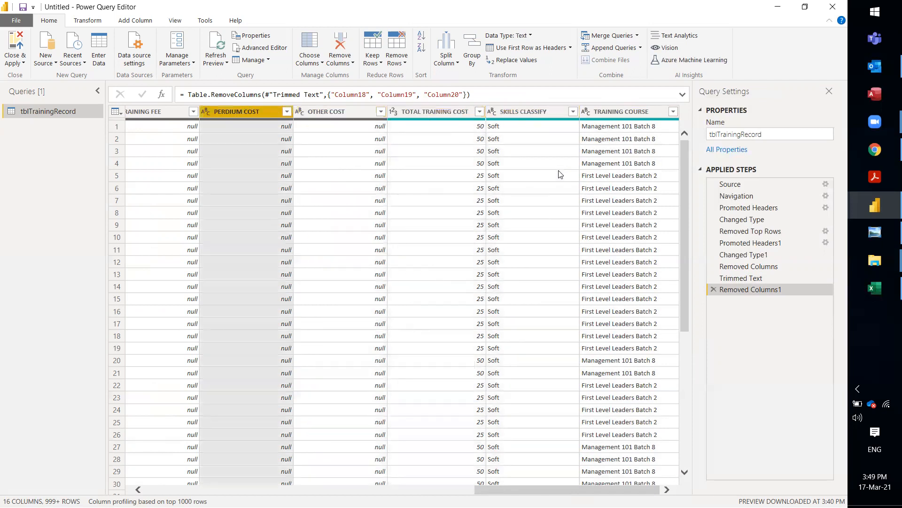
{"action": "key", "text": "Left"}
{"action": "key", "text": "Left"}
{"action": "key", "text": "Left"}
{"action": "key", "text": "Left"}
{"action": "key", "text": "Left"}
{"action": "key", "text": "Left"}
{"action": "key", "text": "Left"}
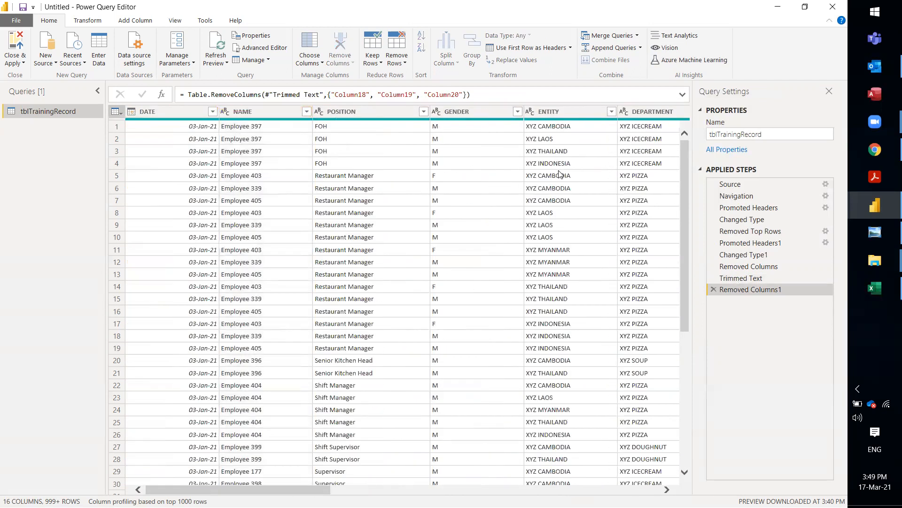
Close the query editor and apply the query changes to load tblTrainingRecord into the report
{"action": "left_click", "coordinate": [18, 65]}
{"action": "left_click", "coordinate": [42, 79]}
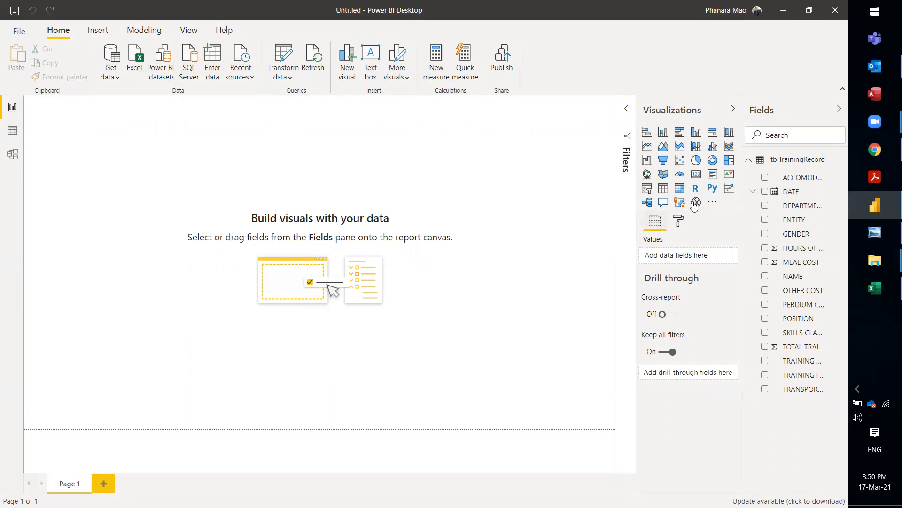
Add a card visual at the top of Page 1, widen the field list and show TOTAL TRAINING COST in the card
{"action": "left_click", "coordinate": [697, 178]}
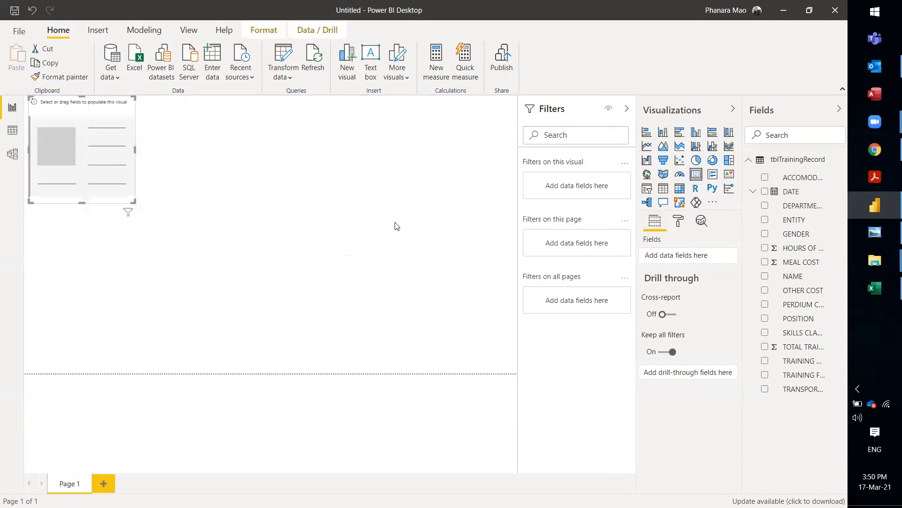
{"action": "left_click_drag", "start_coordinate": [107, 160], "coordinate": [235, 155]}
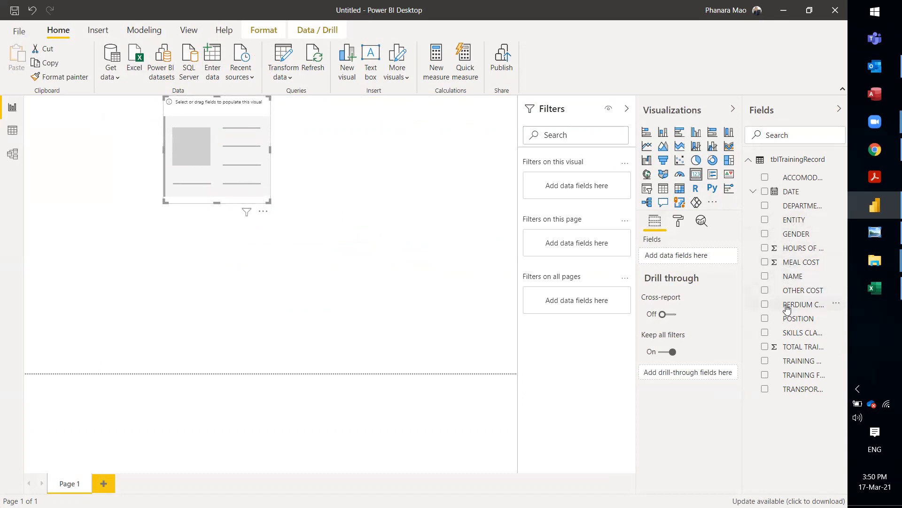
{"action": "left_click_drag", "start_coordinate": [743, 308], "coordinate": [706, 313]}
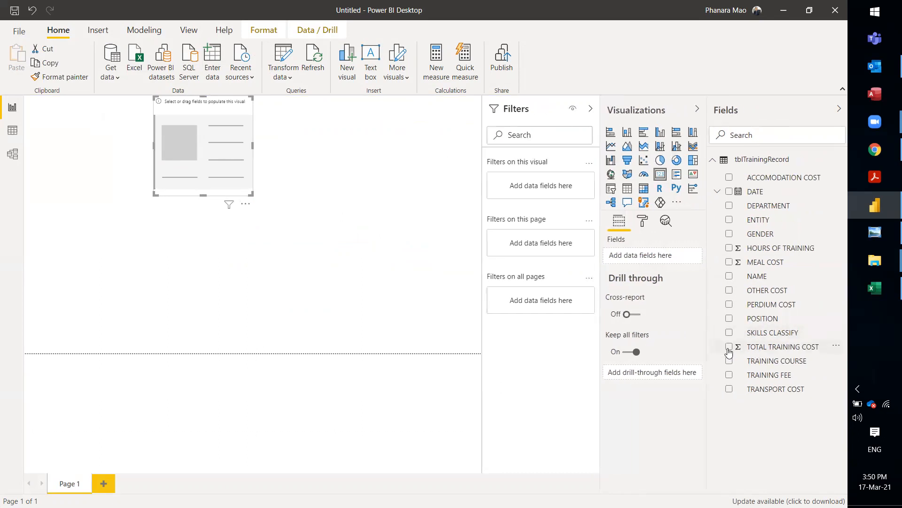
{"action": "left_click_drag", "start_coordinate": [763, 350], "coordinate": [645, 260]}
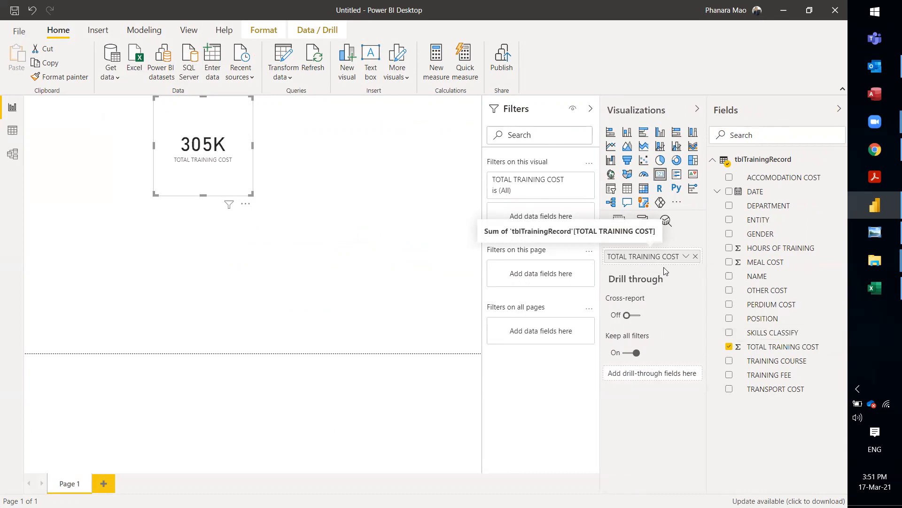
{"action": "left_click", "coordinate": [729, 347]}
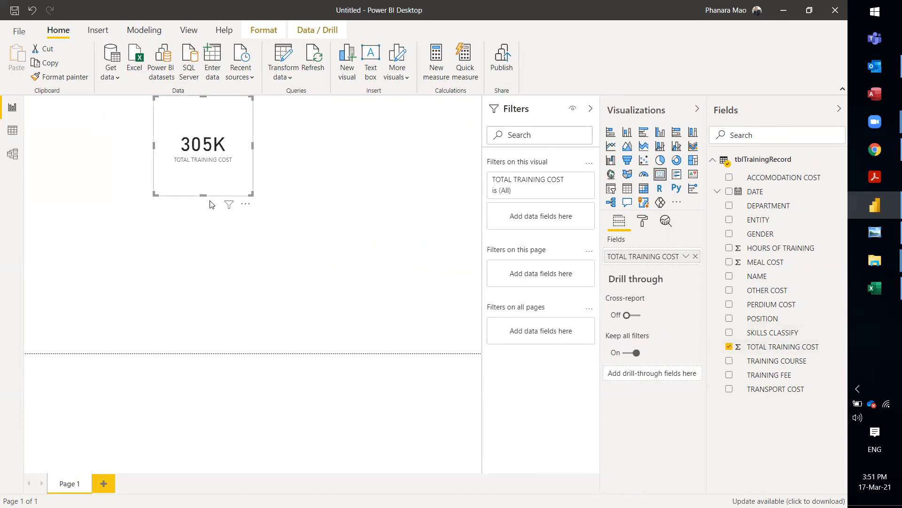
Reduce the TOTAL TRAINING COST card to about half its height and deselect it
{"action": "left_click_drag", "start_coordinate": [203, 197], "coordinate": [218, 143]}
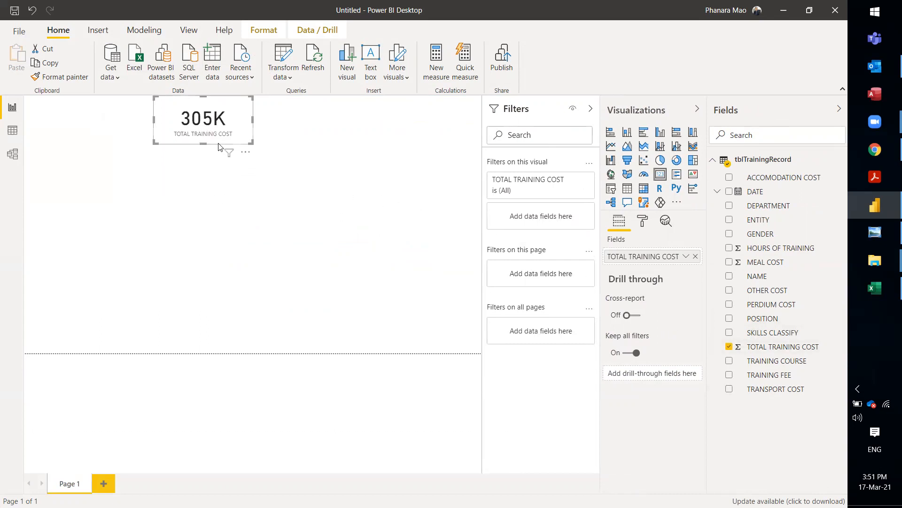
{"action": "left_click", "coordinate": [209, 160]}
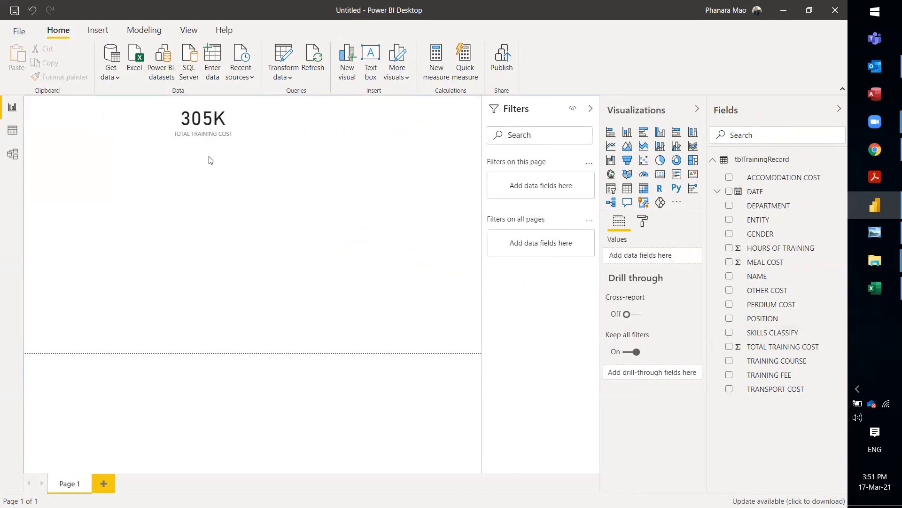
{"action": "left_click", "coordinate": [225, 118]}
{"action": "left_click", "coordinate": [205, 198]}
Add an ENTITY slicer at the left edge of the page below the card's level, and shorten it to fit its entries
{"action": "left_click", "coordinate": [611, 193]}
{"action": "left_click_drag", "start_coordinate": [108, 226], "coordinate": [41, 173]}
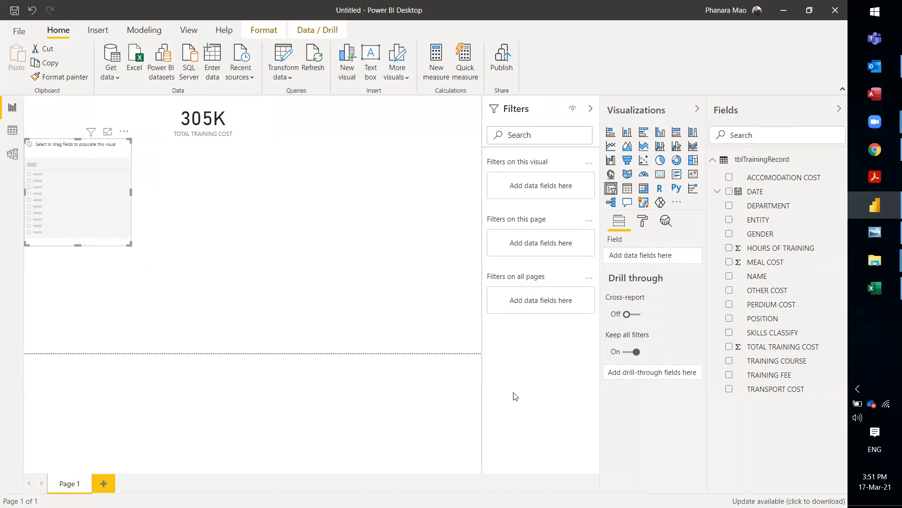
{"action": "left_click", "coordinate": [729, 220]}
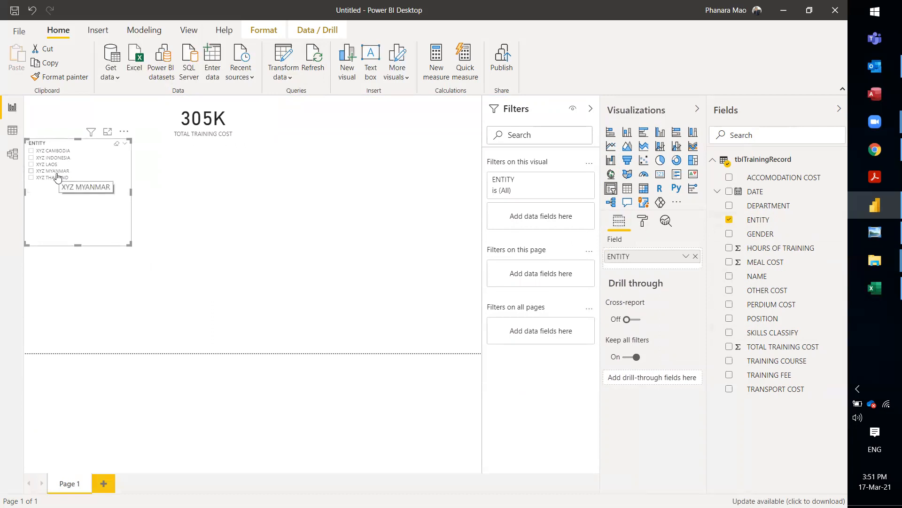
{"action": "left_click_drag", "start_coordinate": [74, 244], "coordinate": [74, 190]}
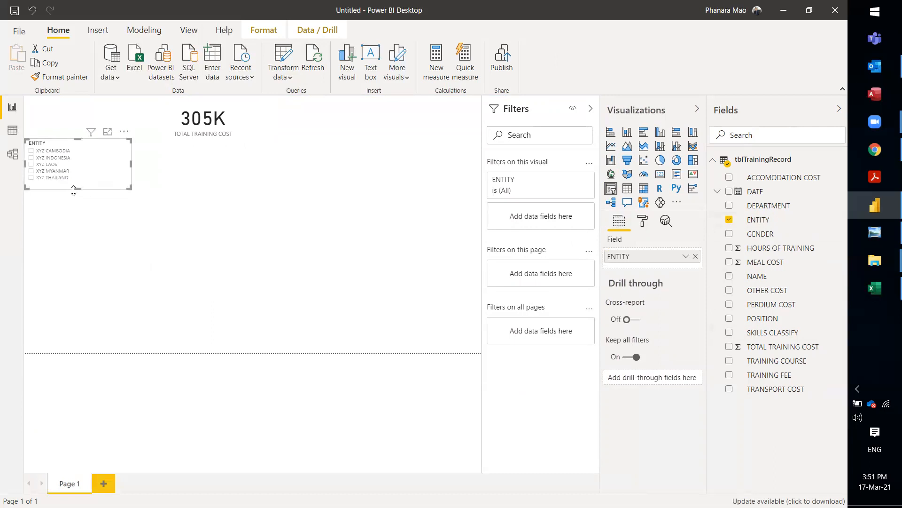
Test the ENTITY slicer by filtering the card by each entity in turn, from XYZ CAMBODIA to XYZ THAILAND
{"action": "left_click", "coordinate": [45, 151]}
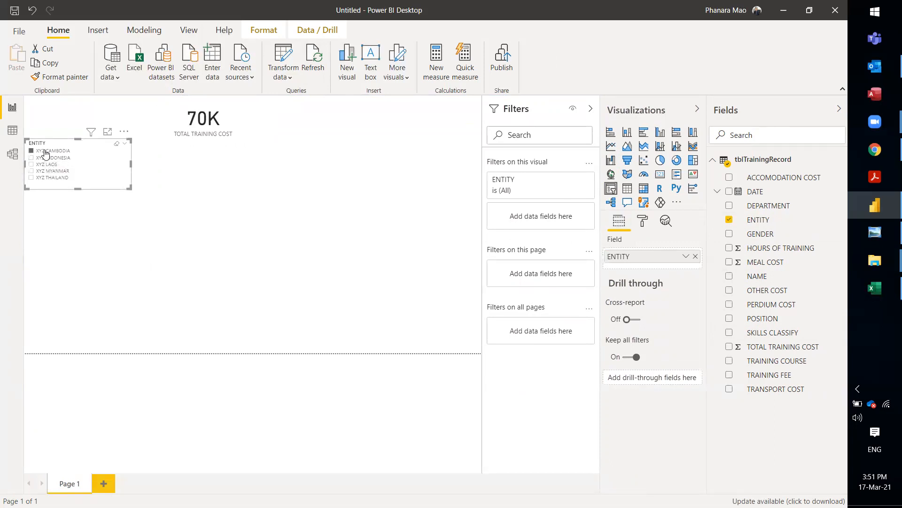
{"action": "left_click", "coordinate": [44, 159]}
{"action": "left_click", "coordinate": [44, 165]}
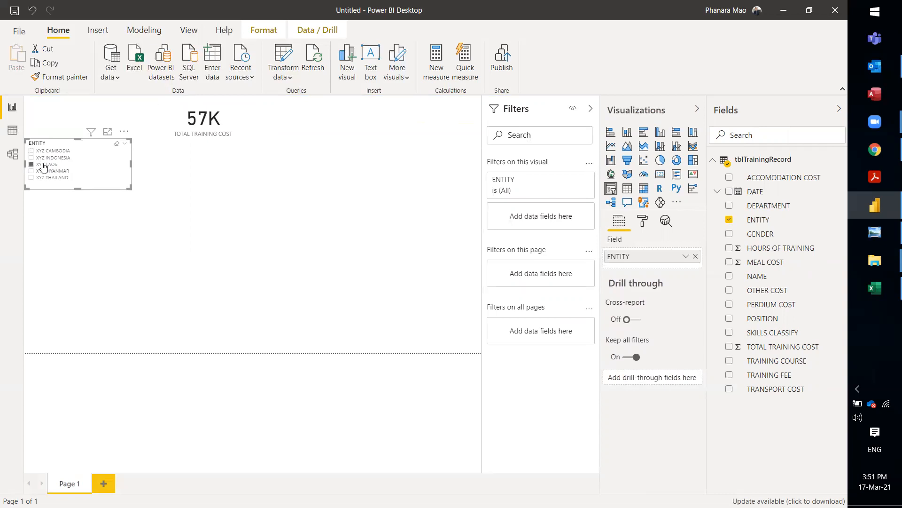
{"action": "left_click", "coordinate": [39, 171]}
{"action": "left_click", "coordinate": [41, 173]}
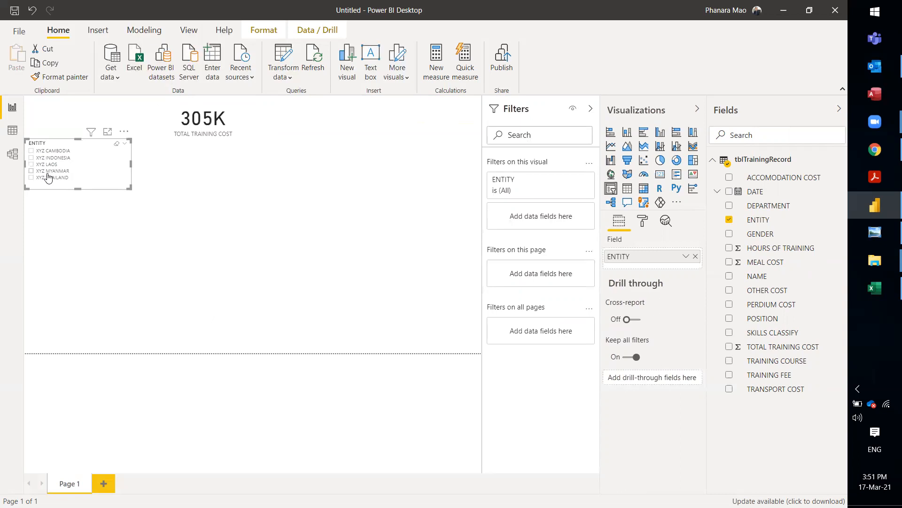
{"action": "left_click", "coordinate": [48, 183]}
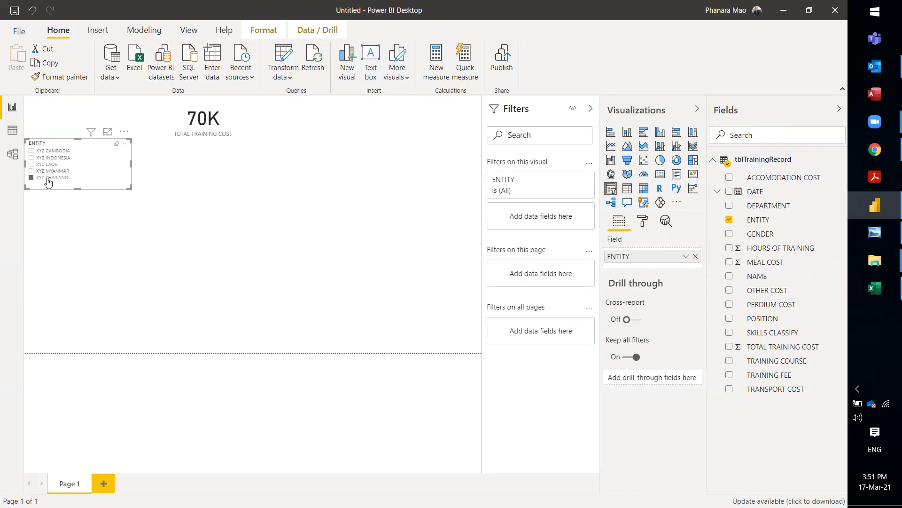
Clear the XYZ THAILAND selection and narrow the ENTITY slicer to about two thirds of its width
{"action": "left_click", "coordinate": [48, 180]}
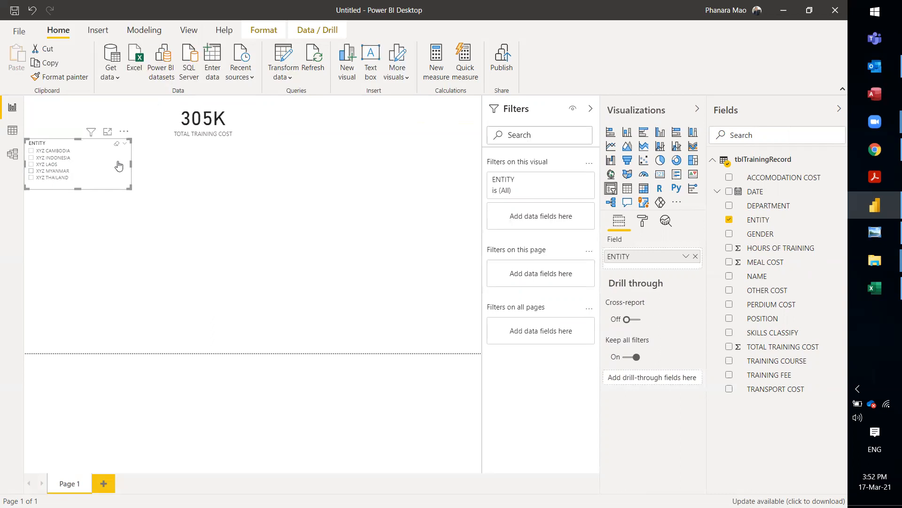
{"action": "left_click_drag", "start_coordinate": [131, 164], "coordinate": [96, 165]}
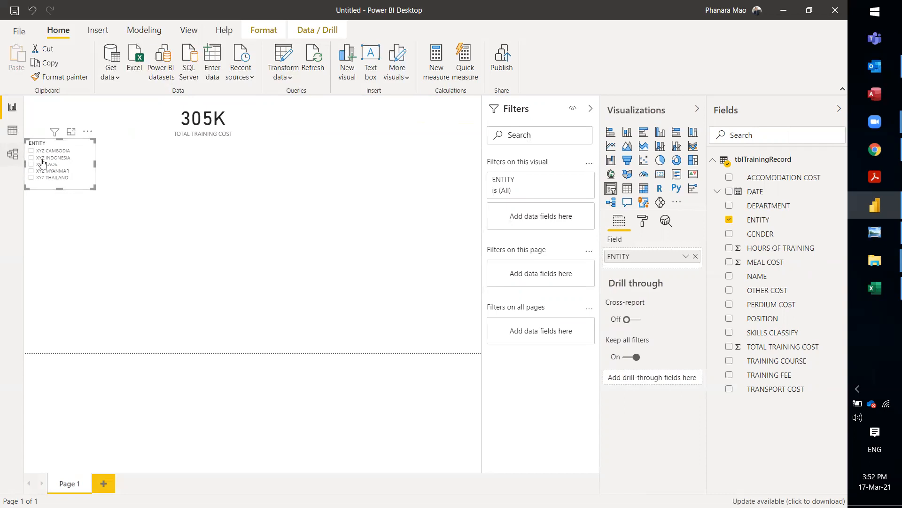
{"action": "left_click", "coordinate": [99, 202]}
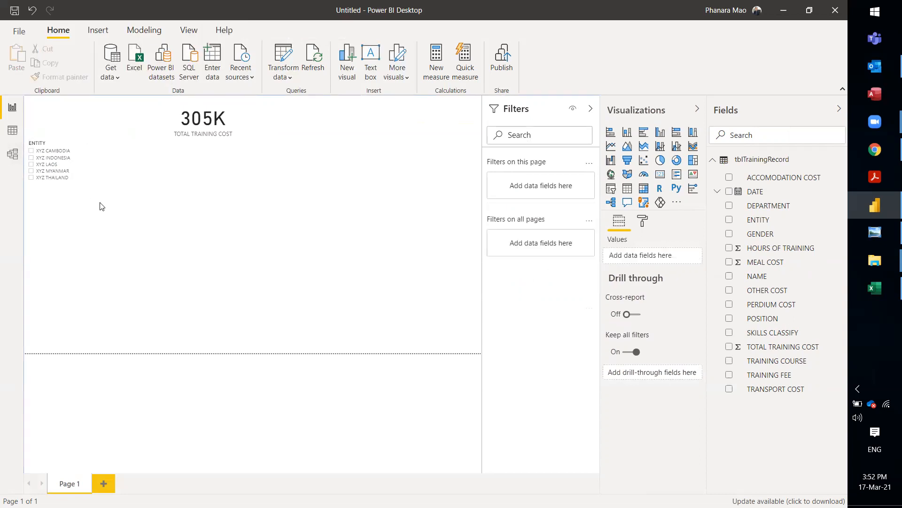
{"action": "left_click", "coordinate": [67, 145]}
{"action": "left_click", "coordinate": [72, 224]}
Add a DEPARTMENT slicer below the ENTITY slicer at the same width, and extend its upper edge to meet the ENTITY slicer
{"action": "left_click", "coordinate": [610, 189]}
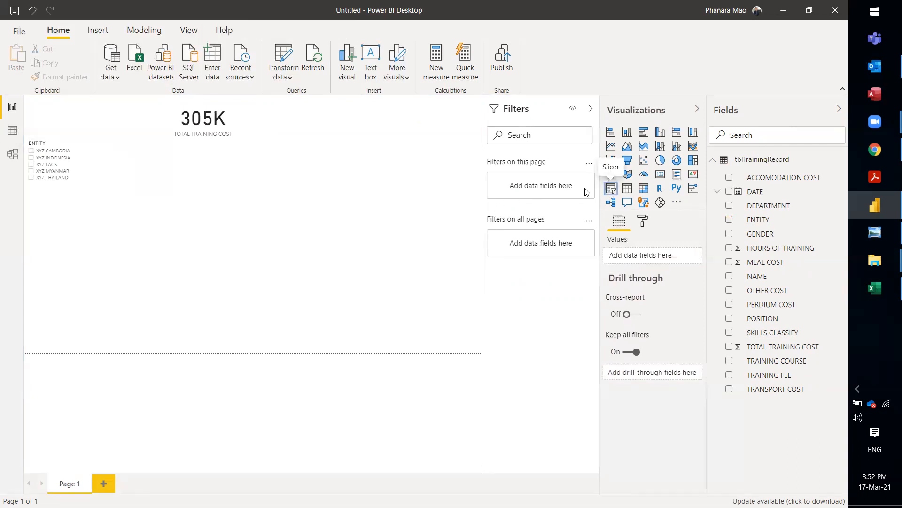
{"action": "left_click_drag", "start_coordinate": [58, 266], "coordinate": [59, 351]}
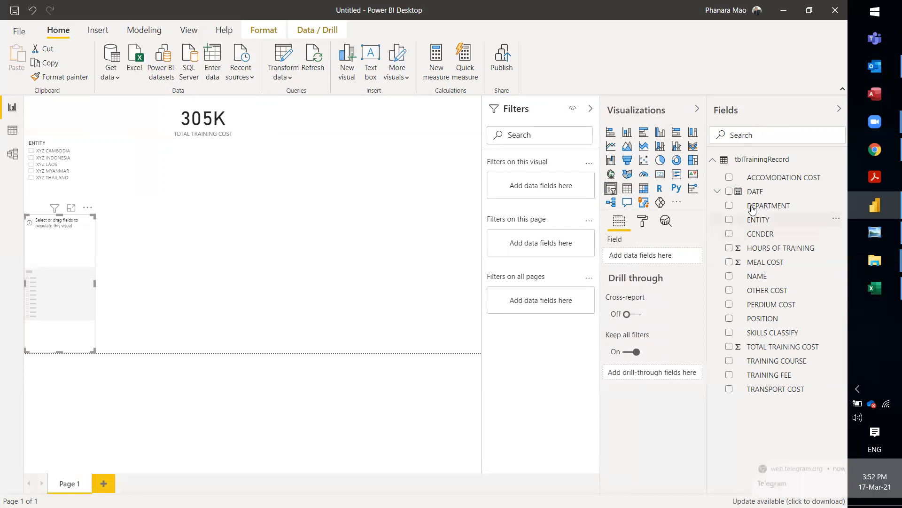
{"action": "left_click", "coordinate": [729, 206]}
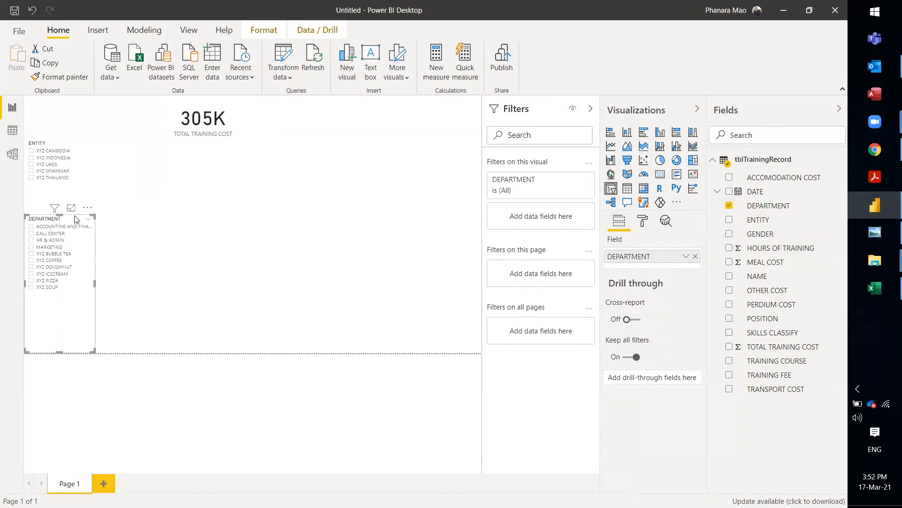
{"action": "left_click_drag", "start_coordinate": [60, 218], "coordinate": [60, 194]}
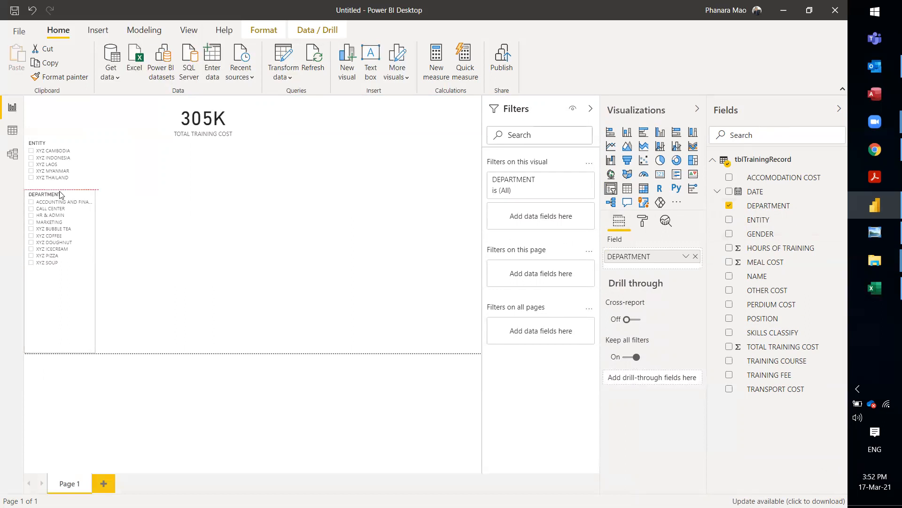
{"action": "left_click", "coordinate": [157, 265]}
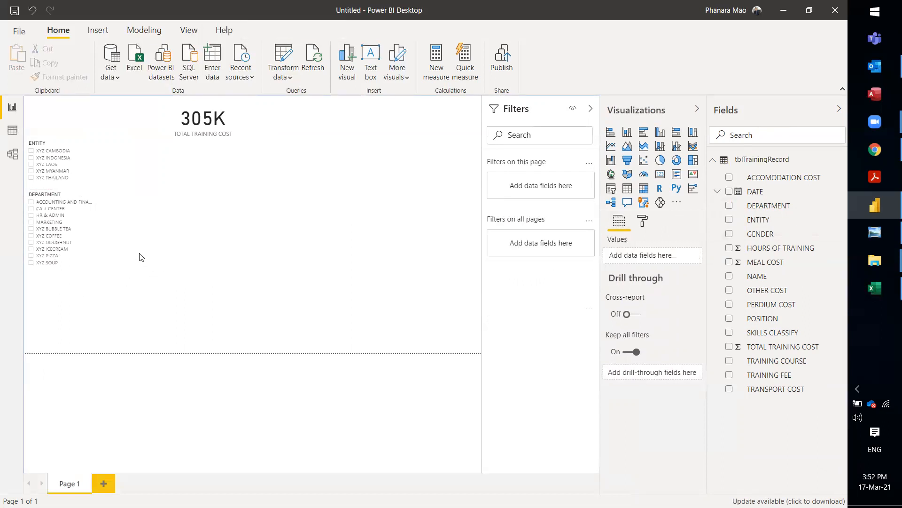
Test both slicers by filtering XYZ CAMBODIA by XYZ BUBBLE TEA and by XYZ SOUP, and clear all selections
{"action": "left_click", "coordinate": [57, 156]}
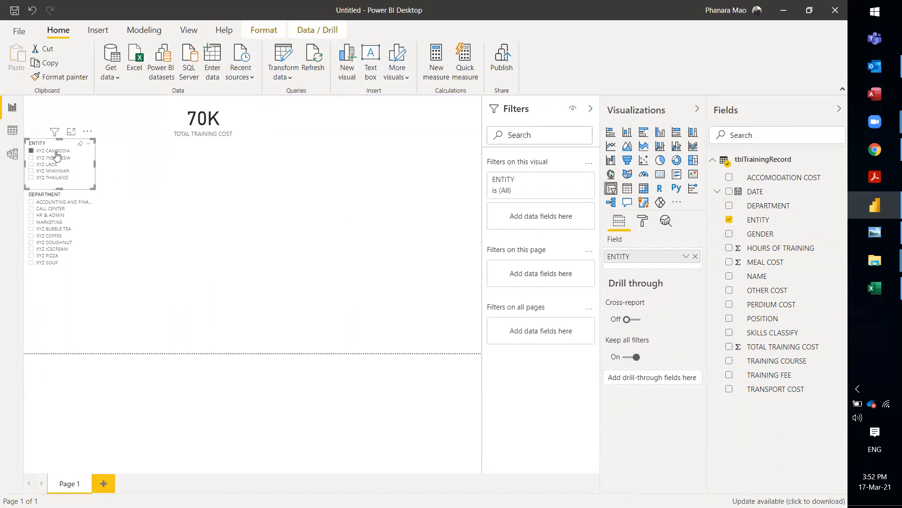
{"action": "left_click", "coordinate": [47, 230]}
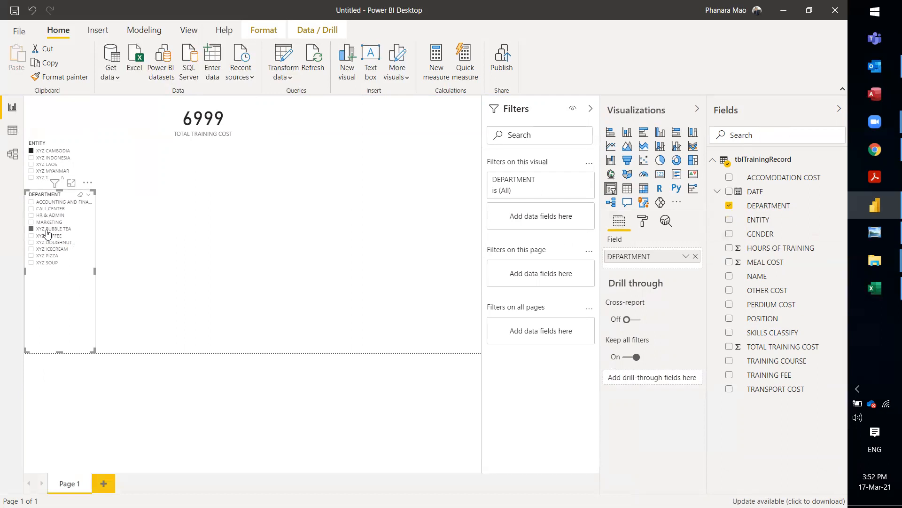
{"action": "left_click", "coordinate": [47, 230]}
{"action": "left_click", "coordinate": [49, 264]}
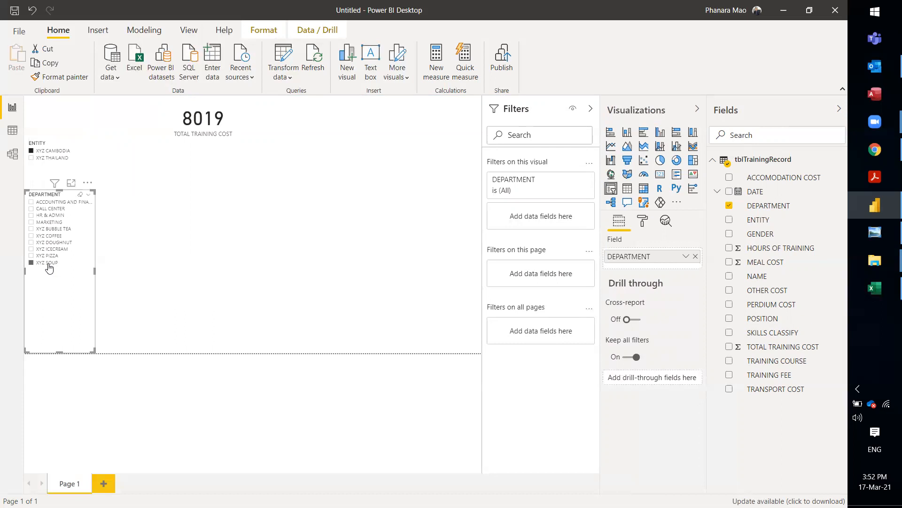
{"action": "left_click", "coordinate": [49, 264]}
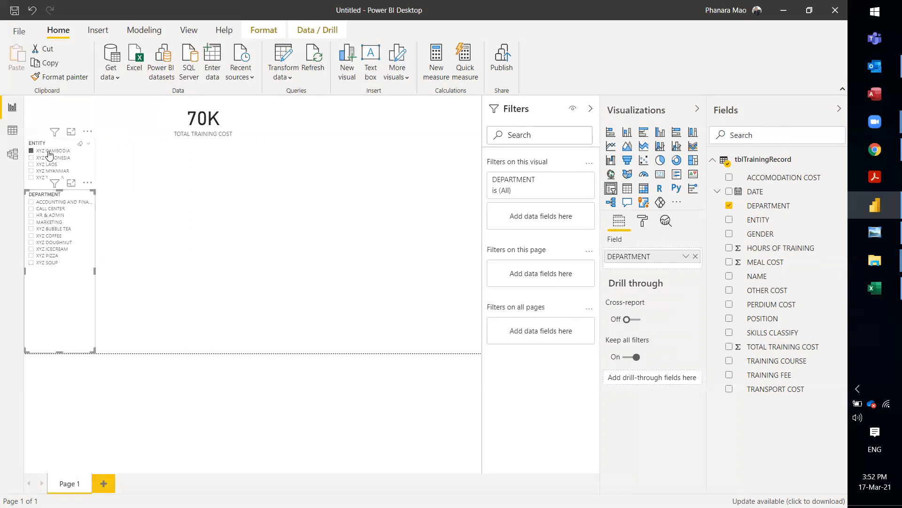
{"action": "left_click", "coordinate": [47, 151]}
{"action": "left_click", "coordinate": [140, 224]}
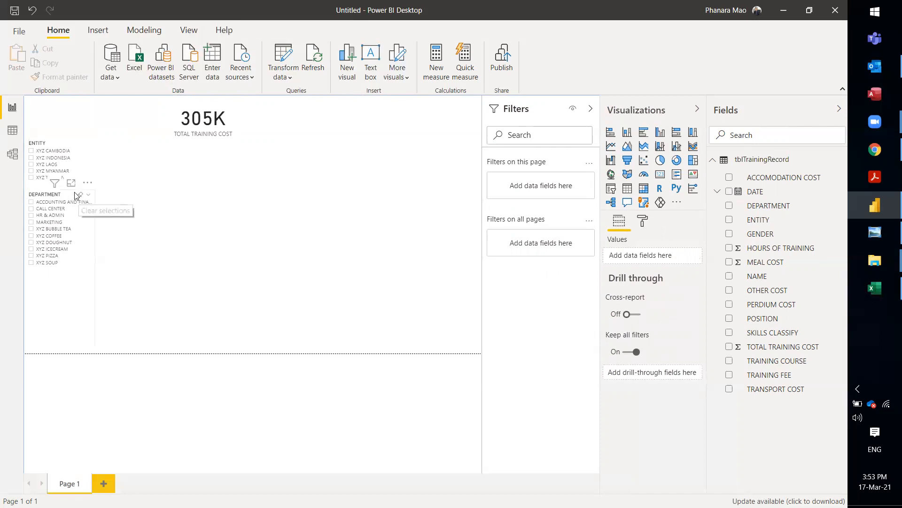
Widen the DEPARTMENT slicer until ACCOUNTING AND FINANCE fits, and widen the ENTITY slicer to match
{"action": "left_click", "coordinate": [75, 197]}
{"action": "left_click_drag", "start_coordinate": [95, 272], "coordinate": [106, 272]}
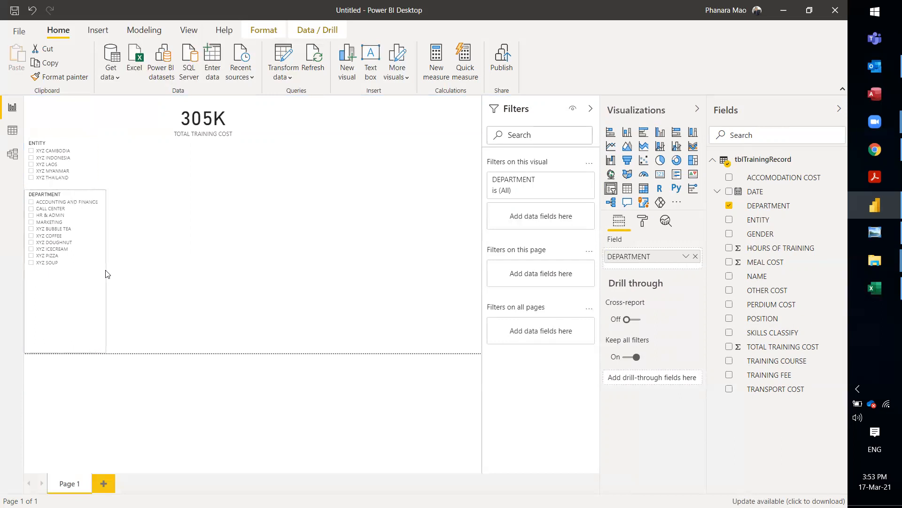
{"action": "left_click", "coordinate": [67, 146]}
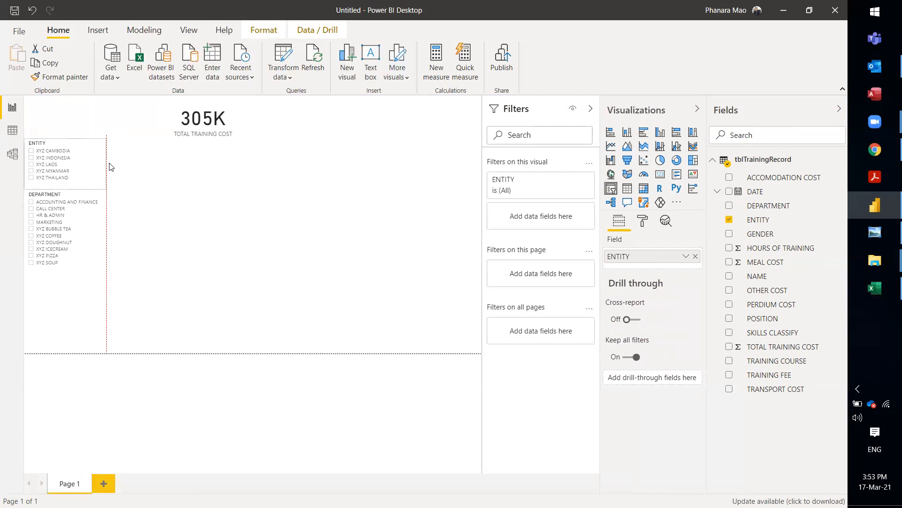
{"action": "left_click", "coordinate": [126, 186]}
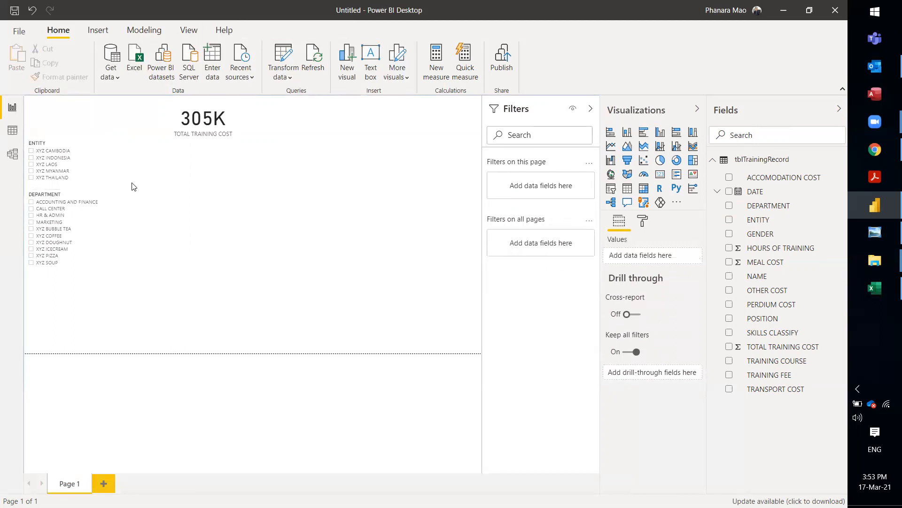
Add a card showing HOURS OF TRAINING directly beside the TOTAL TRAINING COST card, matching that card's height
{"action": "left_click", "coordinate": [214, 127]}
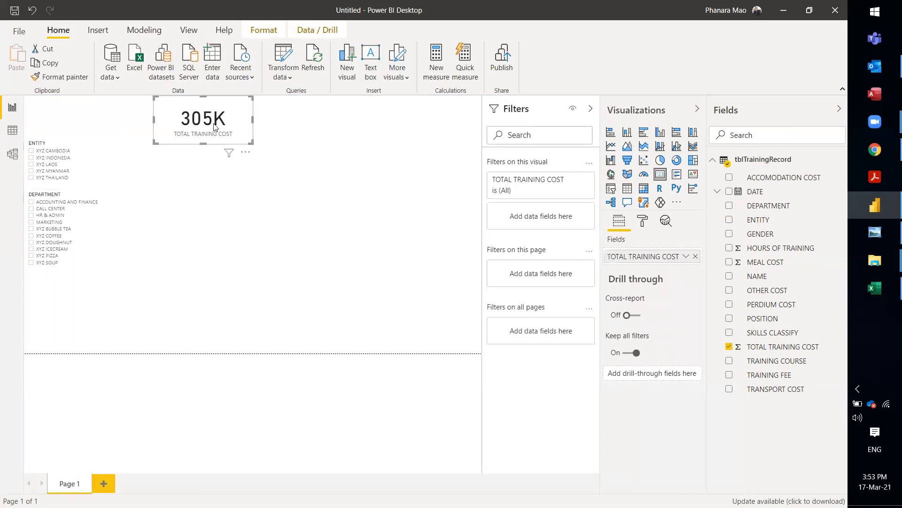
{"action": "left_click", "coordinate": [295, 123]}
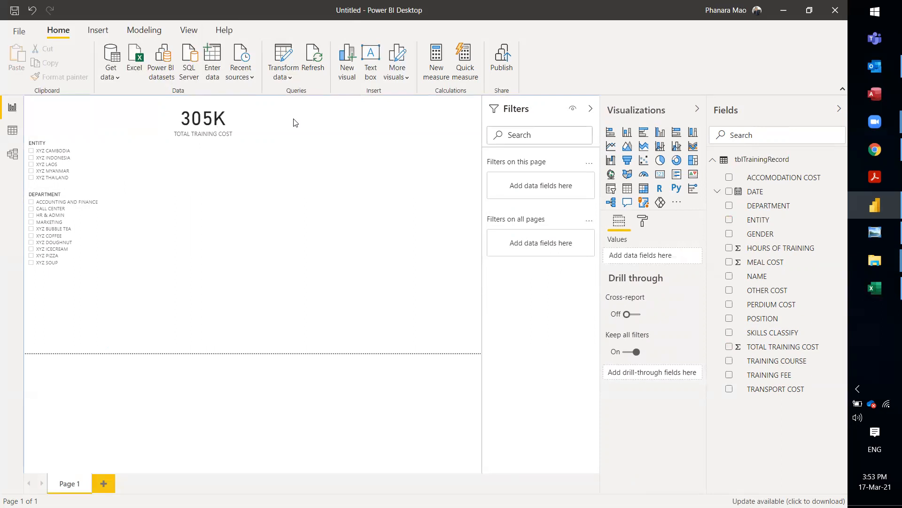
{"action": "left_click", "coordinate": [660, 175]}
{"action": "left_click_drag", "start_coordinate": [288, 216], "coordinate": [326, 137]}
{"action": "left_click_drag", "start_coordinate": [301, 258], "coordinate": [310, 144]}
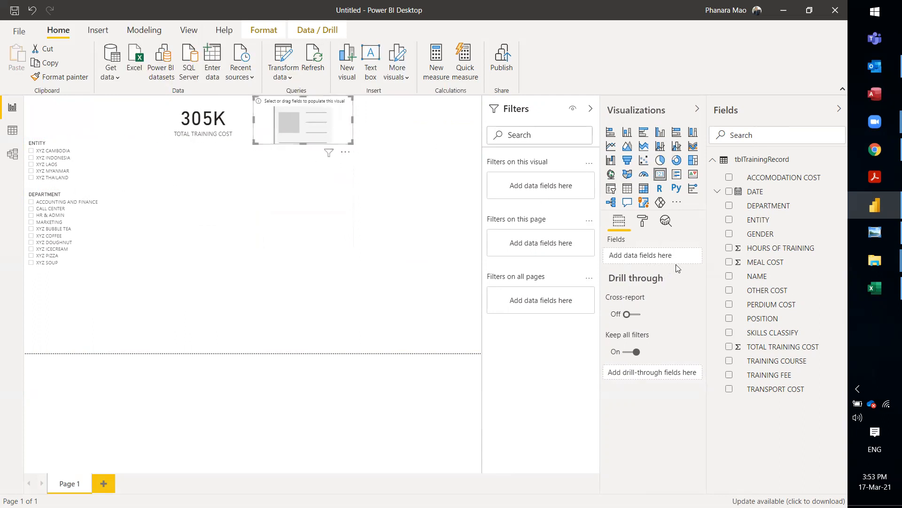
{"action": "left_click", "coordinate": [730, 248]}
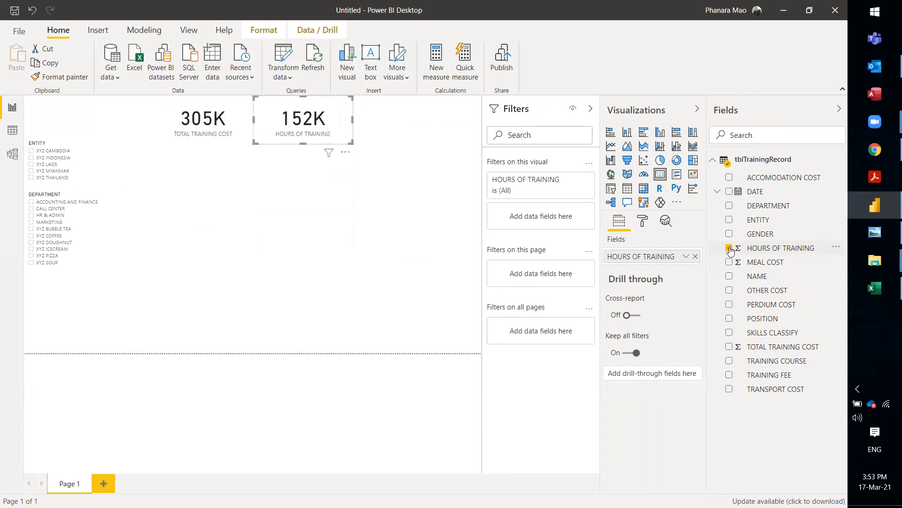
{"action": "left_click", "coordinate": [324, 228]}
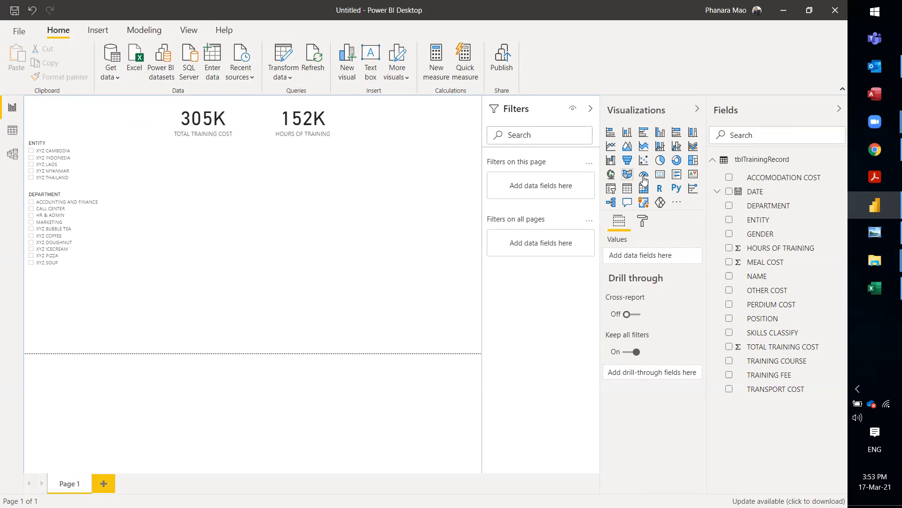
Add a third, empty card to the right of the HOURS OF TRAINING card and shorten it to the same height
{"action": "left_click", "coordinate": [660, 174]}
{"action": "left_click_drag", "start_coordinate": [224, 201], "coordinate": [433, 121]}
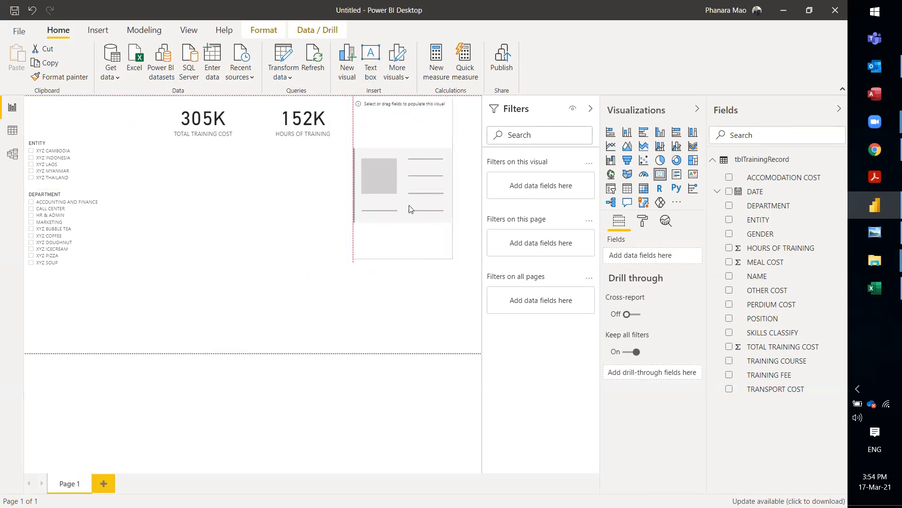
{"action": "left_click_drag", "start_coordinate": [408, 258], "coordinate": [409, 145]}
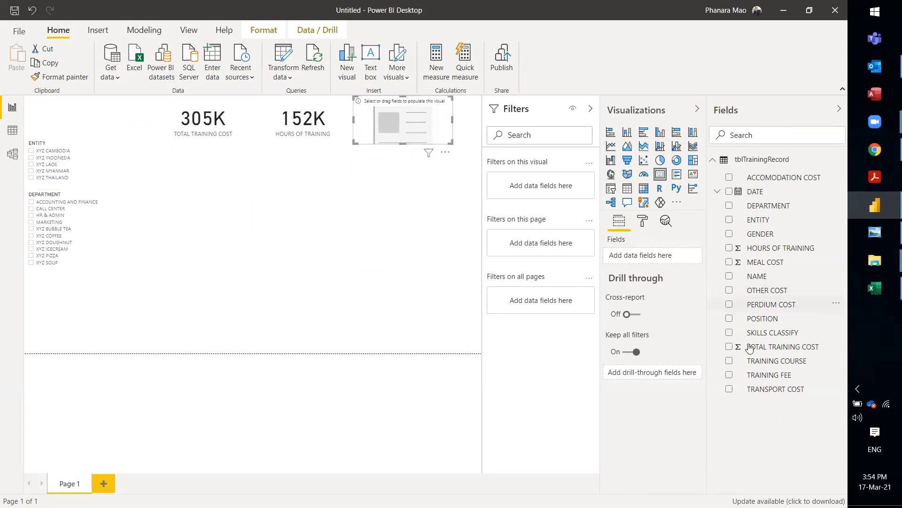
Show TRAINING COURSE in the third card, summarized as Count (Distinct)
{"action": "left_click", "coordinate": [729, 362]}
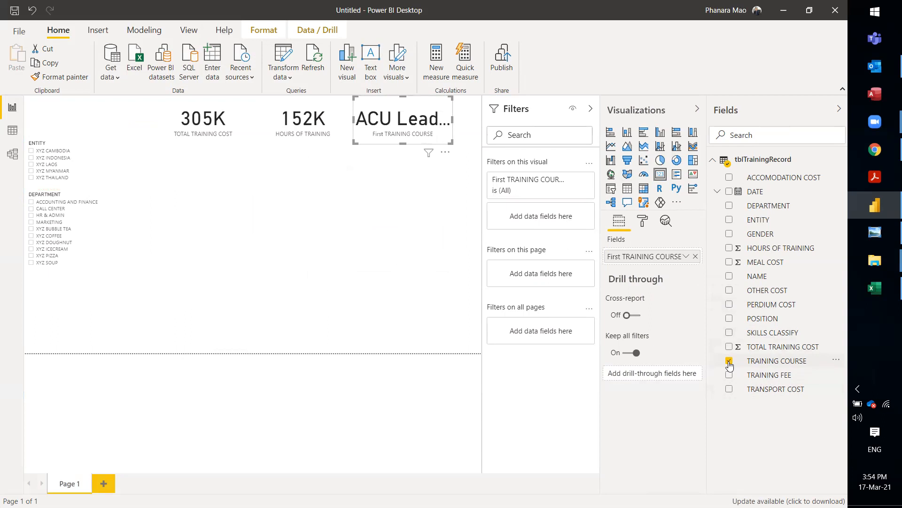
{"action": "left_click", "coordinate": [686, 256]}
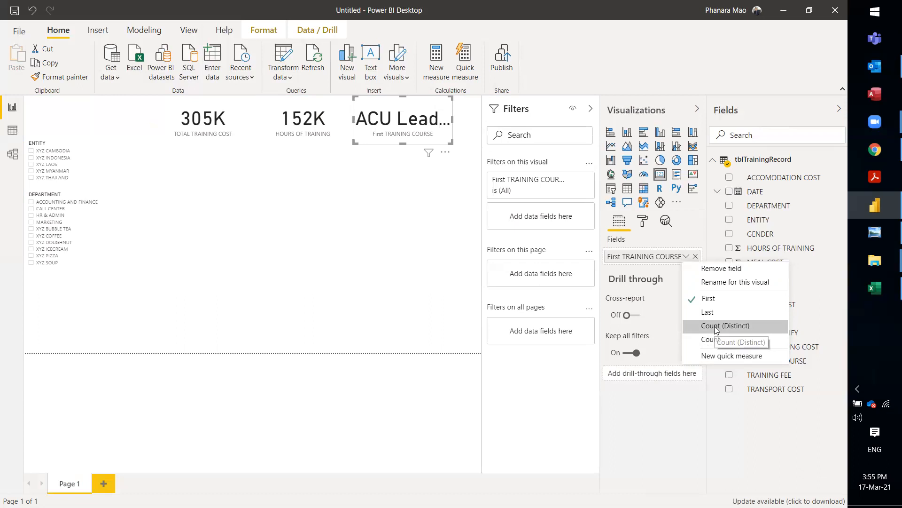
{"action": "left_click", "coordinate": [715, 326]}
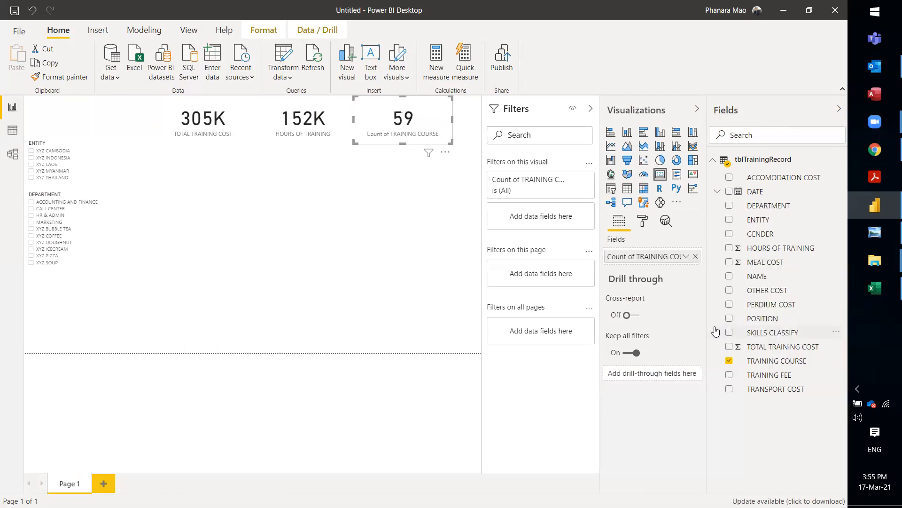
{"action": "left_click", "coordinate": [389, 254]}
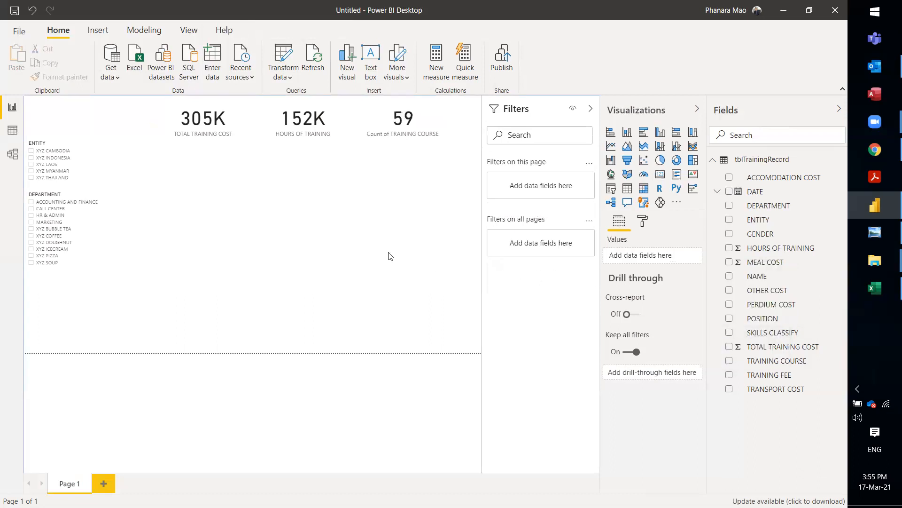
Test the three cards by filtering by XYZ INDONESIA and XYZ BUBBLE TEA, and clear both selections
{"action": "left_click", "coordinate": [46, 159]}
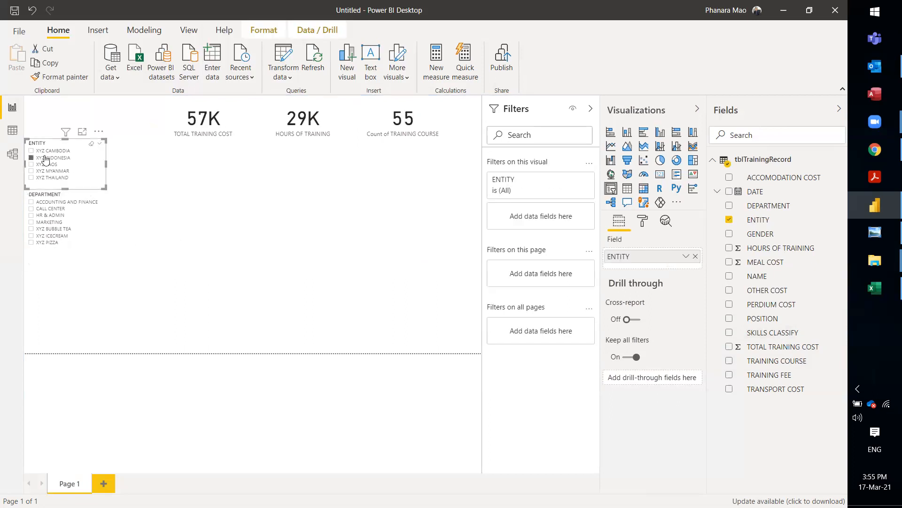
{"action": "left_click", "coordinate": [43, 229]}
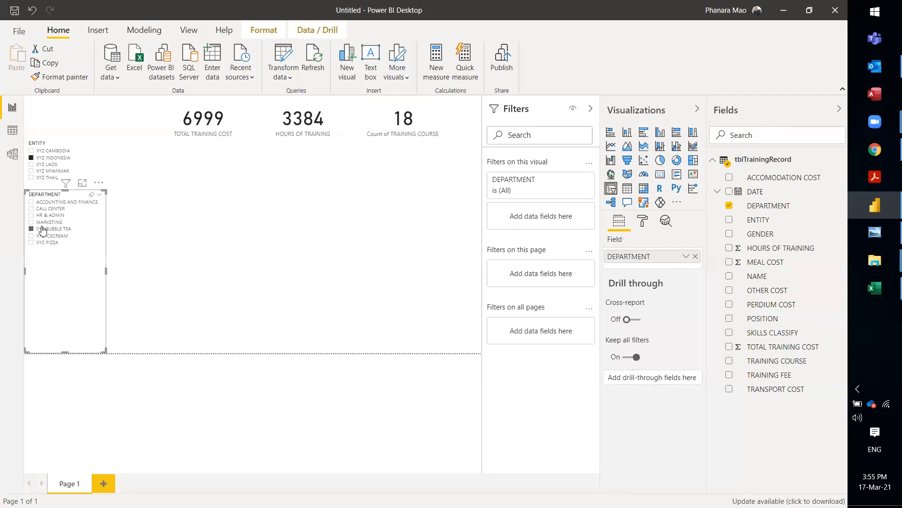
{"action": "left_click", "coordinate": [42, 229]}
{"action": "left_click", "coordinate": [33, 158]}
{"action": "left_click", "coordinate": [287, 167]}
Move the three cards down so they form a row level with the ENTITY slicer
{"action": "left_click_drag", "start_coordinate": [238, 117], "coordinate": [237, 163]}
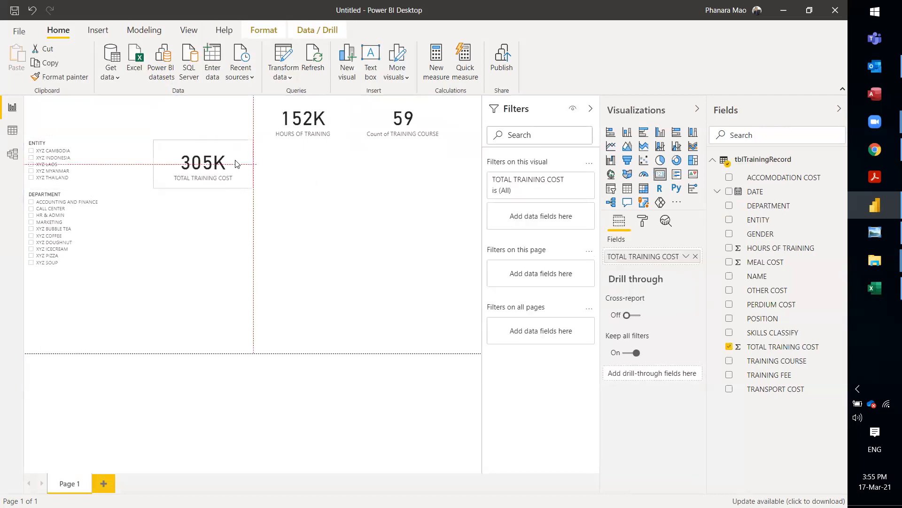
{"action": "left_click_drag", "start_coordinate": [323, 120], "coordinate": [323, 164]}
{"action": "left_click_drag", "start_coordinate": [418, 120], "coordinate": [420, 163]}
{"action": "left_click", "coordinate": [330, 238]}
Rename the TRAINING COURSE count field in the third card as #TRAINING COURSE for this visual
{"action": "left_click", "coordinate": [311, 177]}
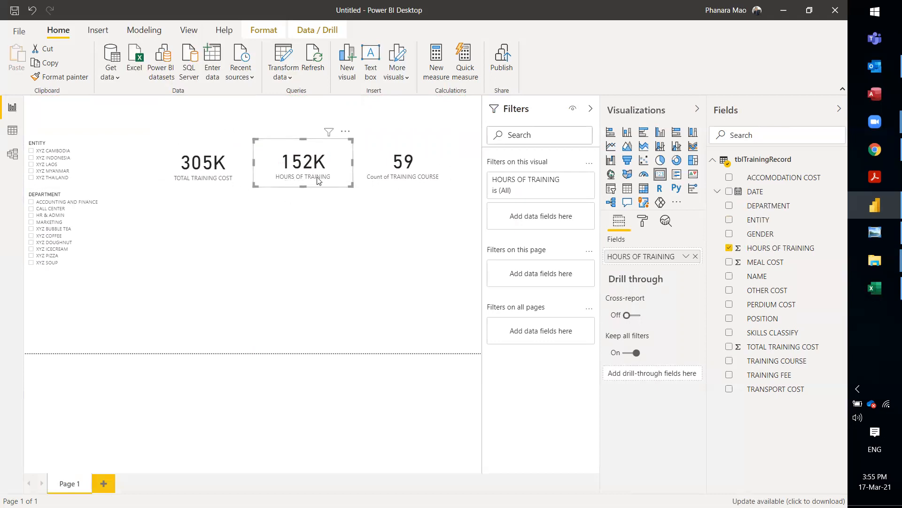
{"action": "left_click", "coordinate": [397, 168]}
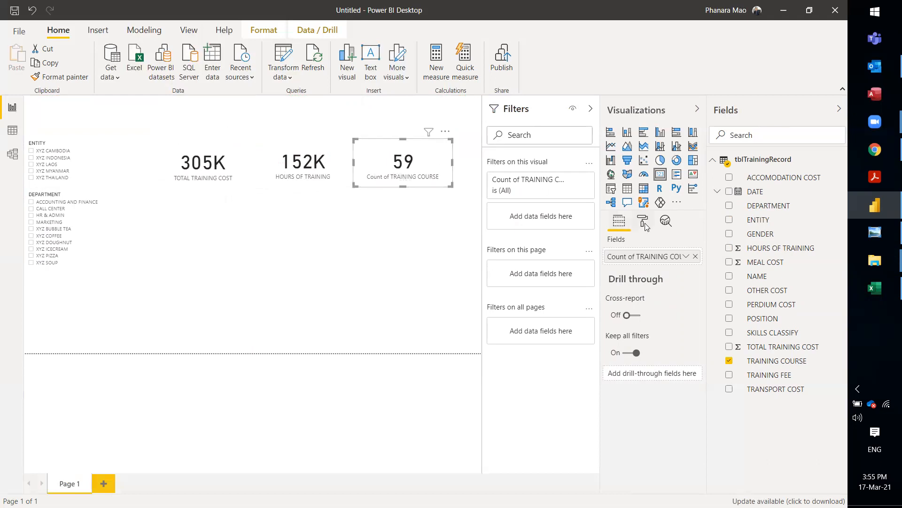
{"action": "left_click", "coordinate": [687, 257]}
{"action": "left_click", "coordinate": [724, 282]}
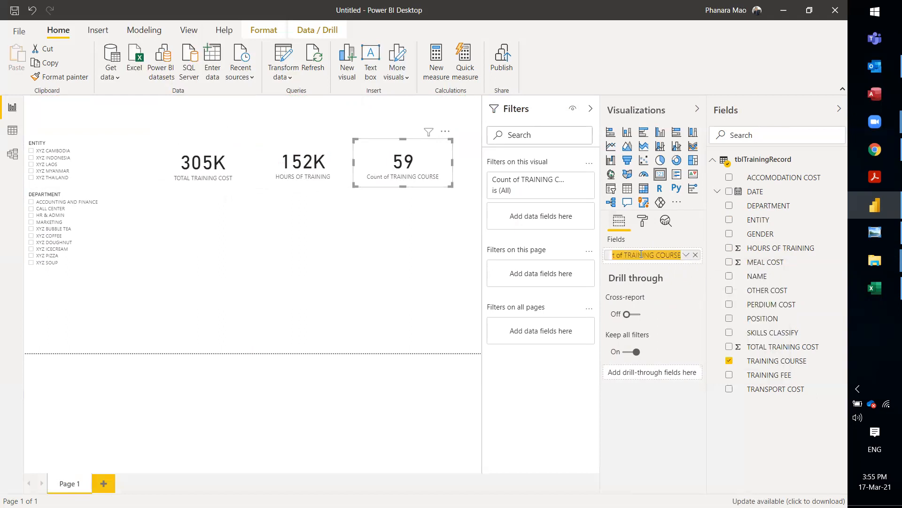
{"action": "left_click", "coordinate": [627, 255]}
{"action": "key", "text": "BackSpace"}
{"action": "key", "text": "BackSpace"}
{"action": "key", "text": "BackSpace"}
{"action": "key", "text": "BackSpace"}
{"action": "key", "text": "BackSpace"}
{"action": "key", "text": "BackSpace"}
{"action": "key", "text": "BackSpace"}
{"action": "key", "text": "BackSpace"}
{"action": "key", "text": "BackSpace"}
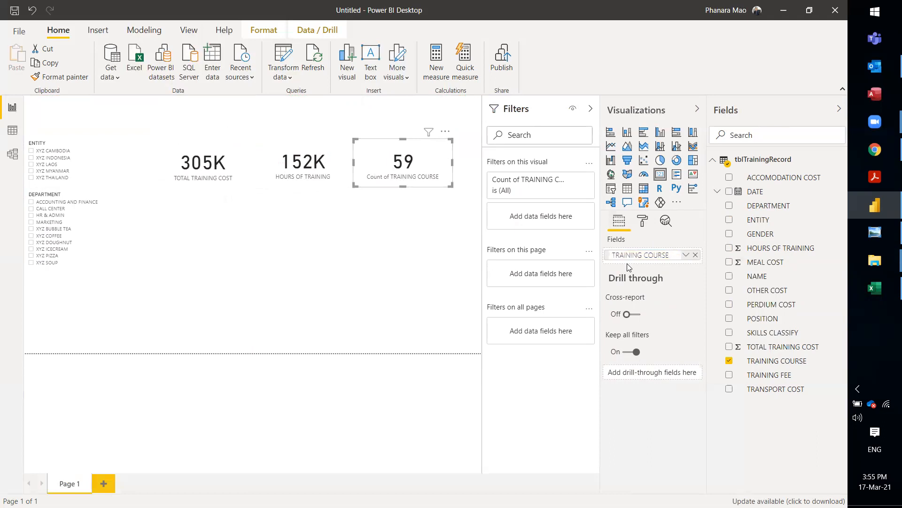
{"action": "type", "text": "#"}
{"action": "key", "text": "Return"}
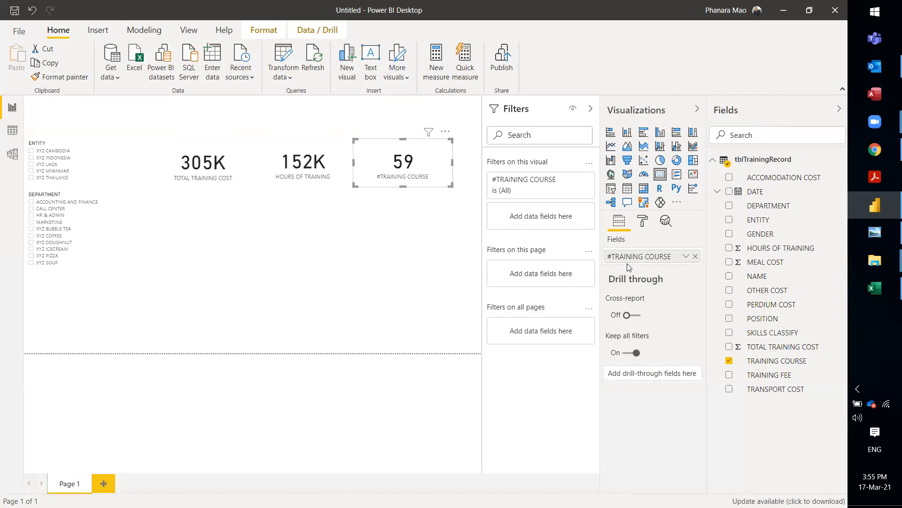
Rename the third card's field for this visual as #TRAINING COURSES
{"action": "left_click", "coordinate": [685, 256]}
{"action": "left_click", "coordinate": [698, 281]}
{"action": "left_click", "coordinate": [678, 257]}
{"action": "type", "text": "s"}
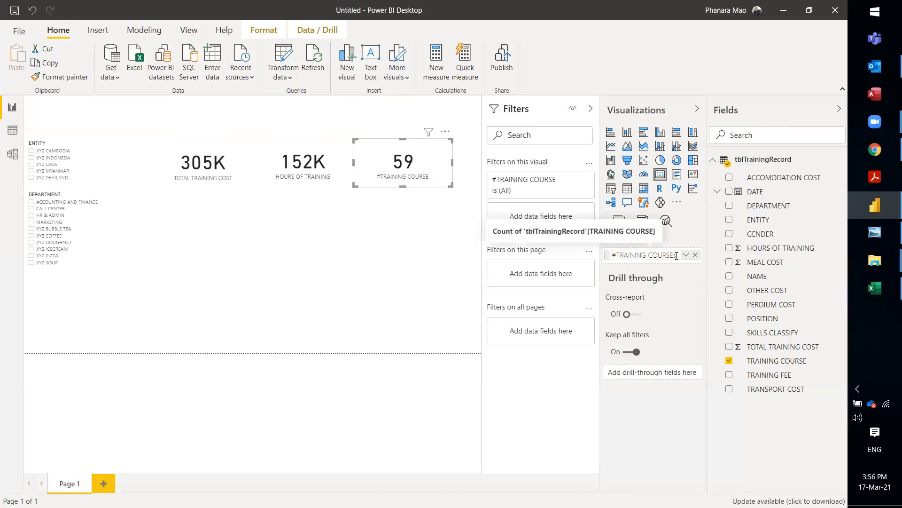
{"action": "key", "text": "BackSpace"}
{"action": "key", "text": "Return"}
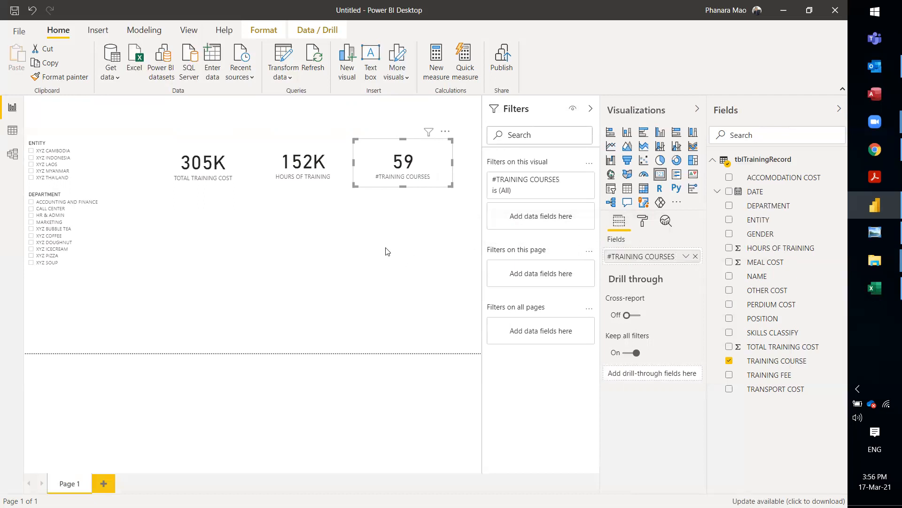
{"action": "left_click", "coordinate": [367, 241]}
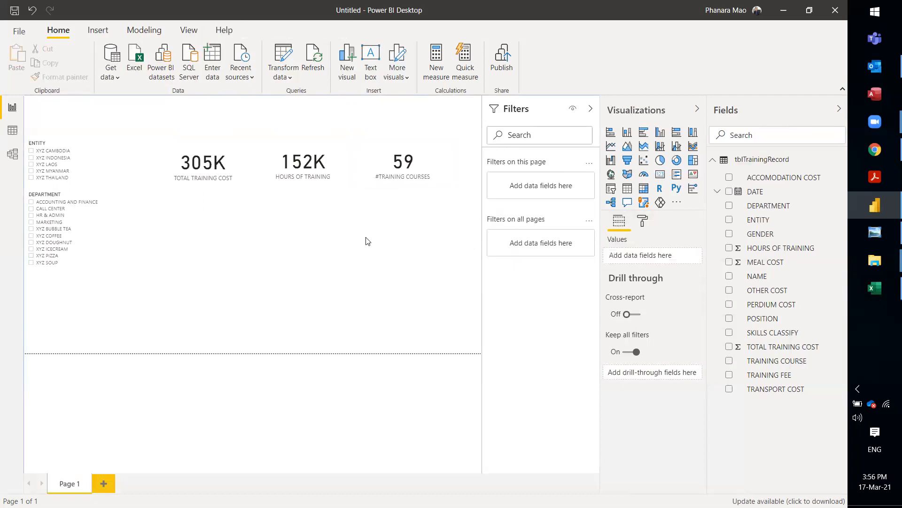
{"action": "left_click", "coordinate": [226, 177]}
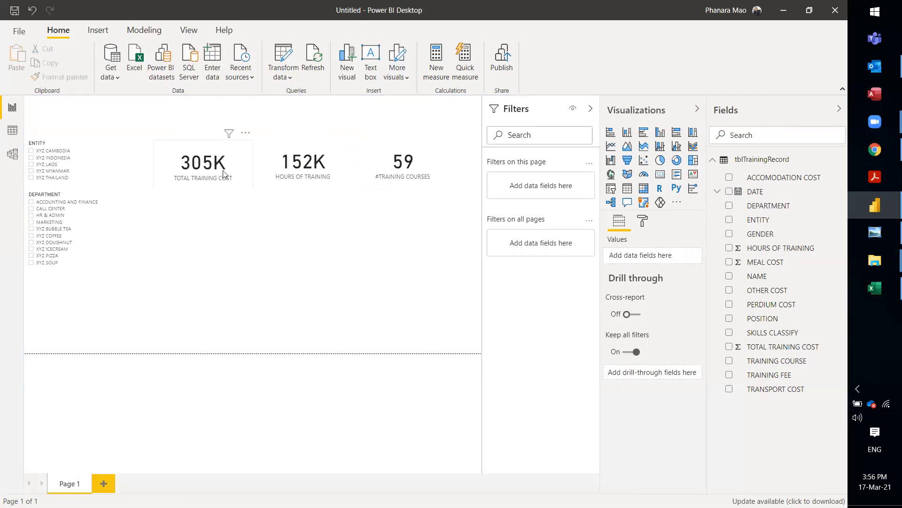
{"action": "left_click", "coordinate": [275, 181]}
{"action": "left_click", "coordinate": [293, 212]}
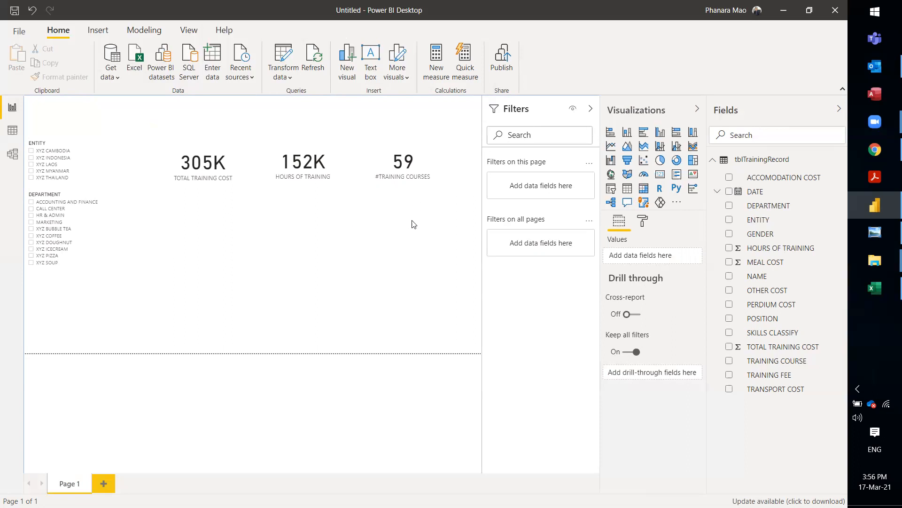
Insert a pie chart below the cards, widened toward the slicers, with SKILLS CLASSIFY as legend and TOTAL TRAINING COST as values
{"action": "left_click", "coordinate": [660, 160]}
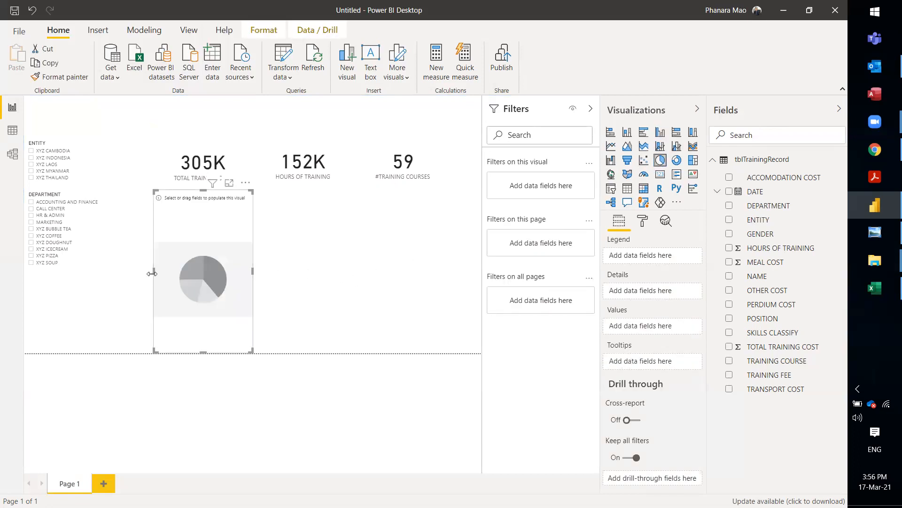
{"action": "left_click_drag", "start_coordinate": [154, 271], "coordinate": [107, 274]}
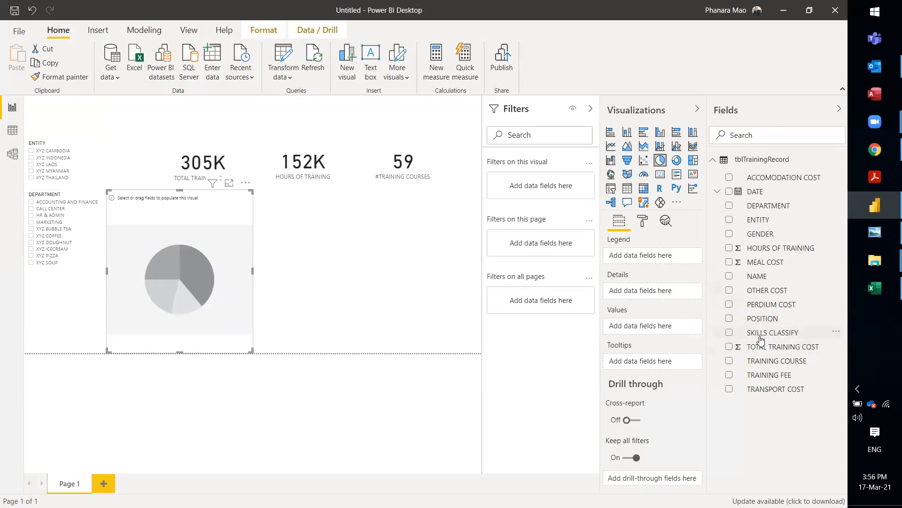
{"action": "left_click_drag", "start_coordinate": [753, 337], "coordinate": [651, 262]}
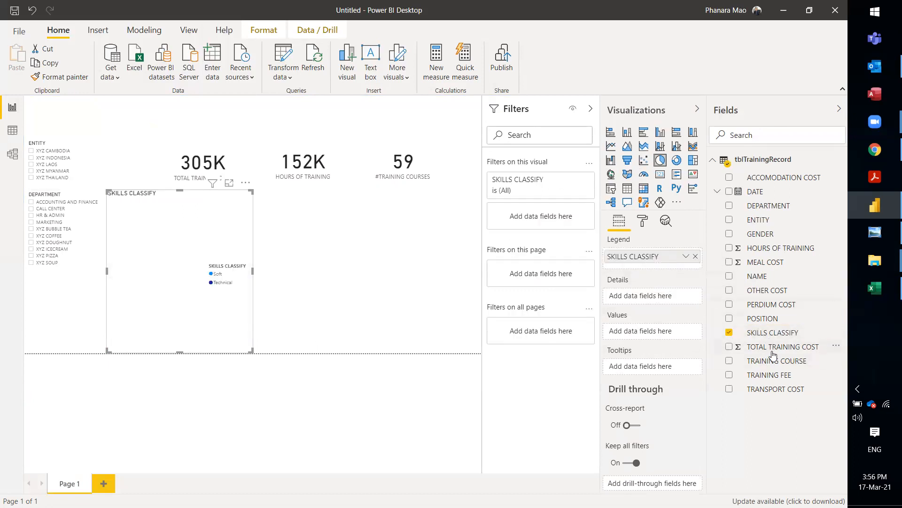
{"action": "left_click_drag", "start_coordinate": [760, 348], "coordinate": [635, 328]}
{"action": "left_click", "coordinate": [729, 350]}
{"action": "left_click", "coordinate": [729, 350]}
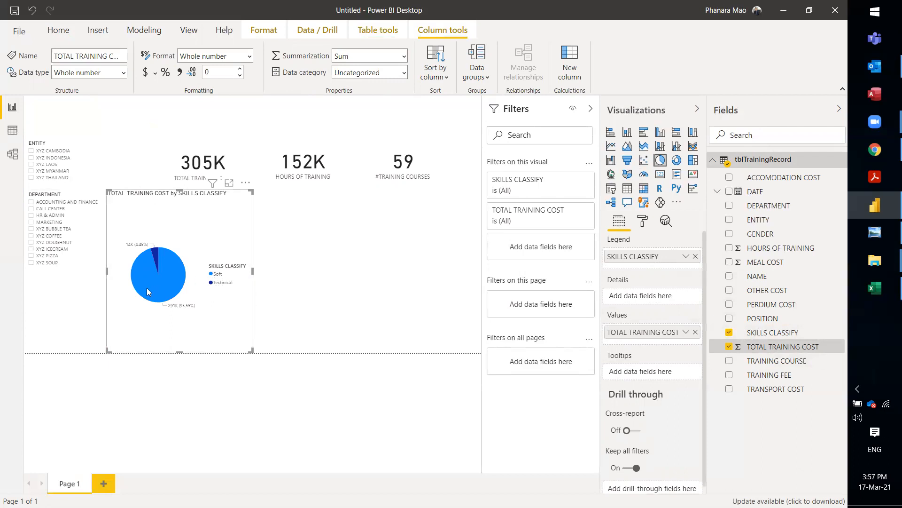
{"action": "mouse_move", "coordinate": [147, 288]}
{"action": "left_click", "coordinate": [276, 258]}
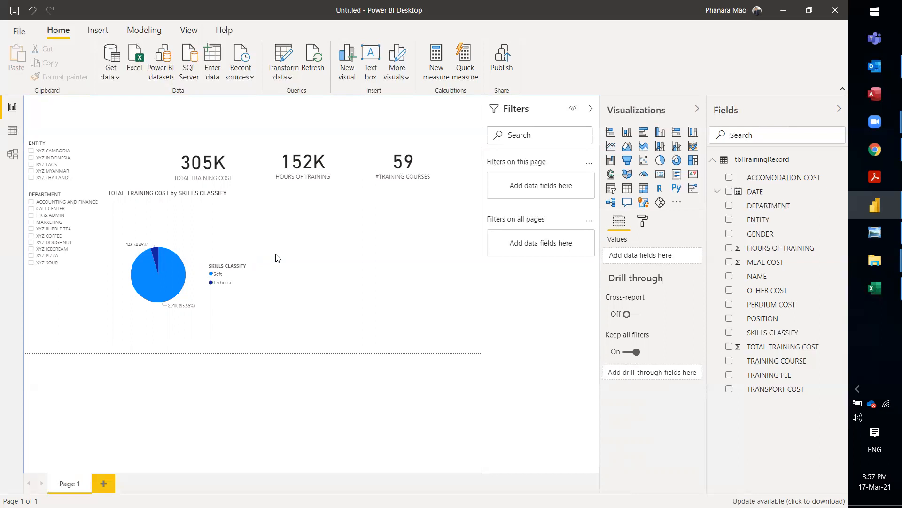
Change the pie chart's title text to TOTAL TRAINING COST BY SKILLS CLASSIFY, with BY in capitals
{"action": "left_click", "coordinate": [174, 203]}
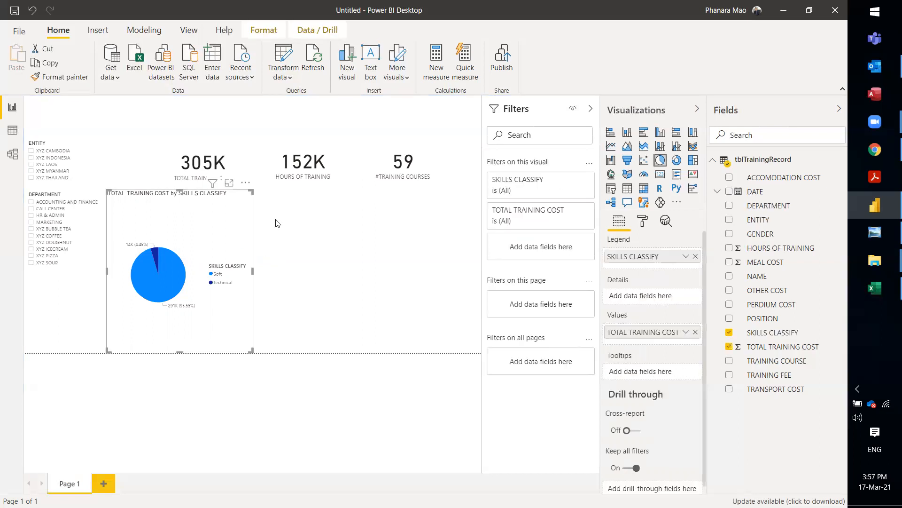
{"action": "left_click", "coordinate": [643, 222]}
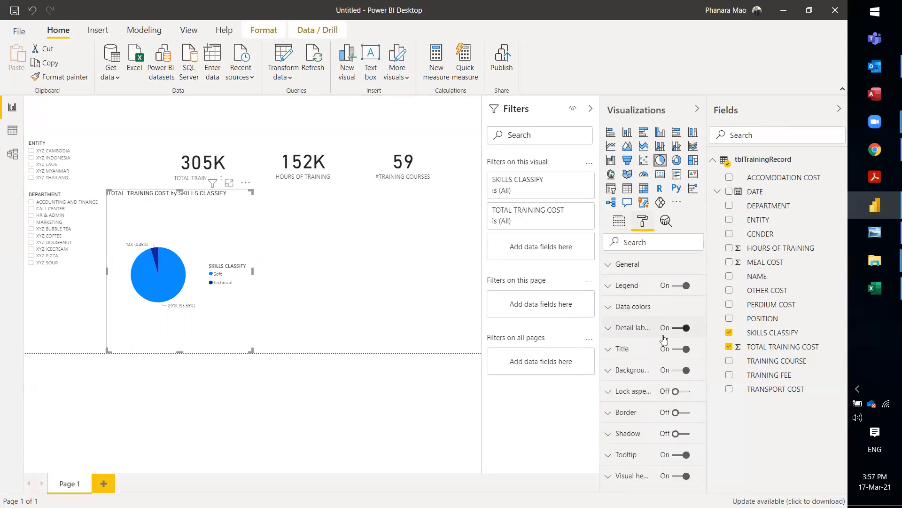
{"action": "left_click", "coordinate": [640, 349]}
{"action": "left_click", "coordinate": [656, 389]}
{"action": "key", "text": "Right"}
{"action": "key", "text": "Right"}
{"action": "key", "text": "Right"}
{"action": "key", "text": "Right"}
{"action": "key", "text": "Right"}
{"action": "key", "text": "Right"}
{"action": "key", "text": "Right"}
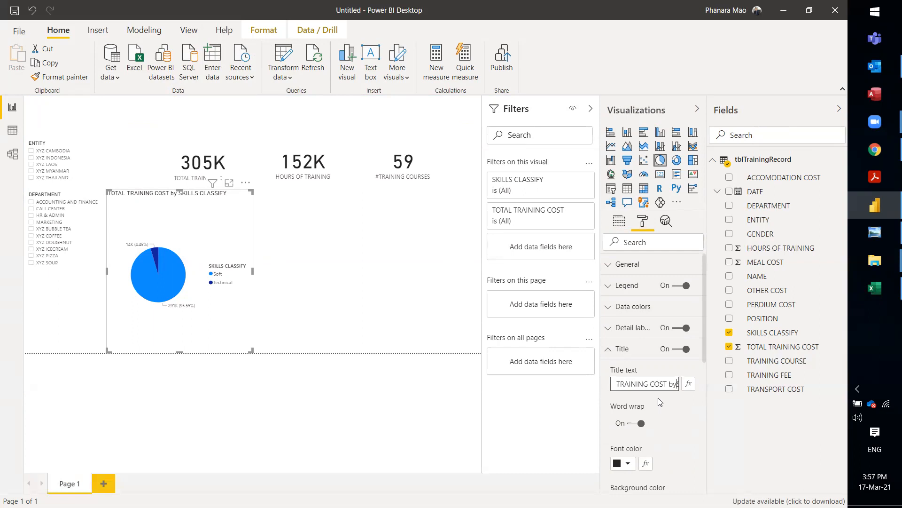
{"action": "key", "text": "BackSpace"}
Center the pie chart's title and set its text size to 16 pt
{"action": "scroll", "coordinate": [661, 427], "scroll_direction": "down", "scroll_amount": 4}
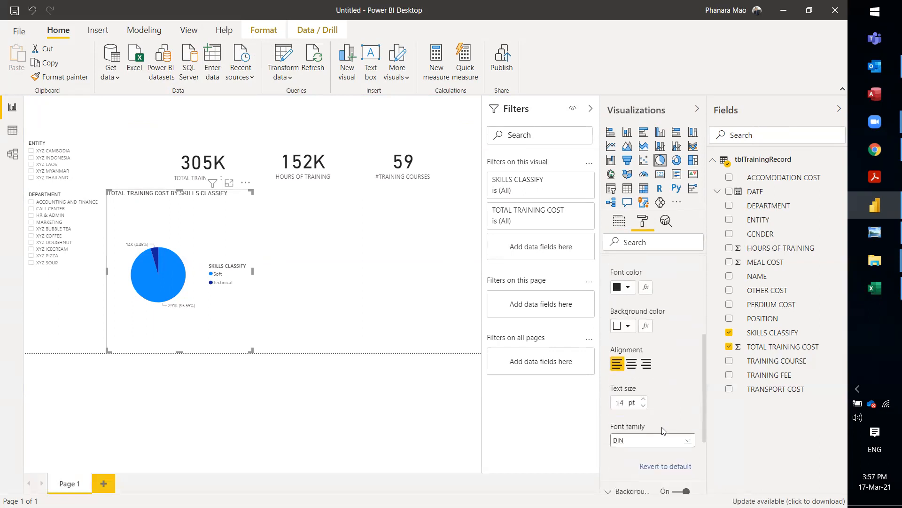
{"action": "left_click", "coordinate": [632, 364]}
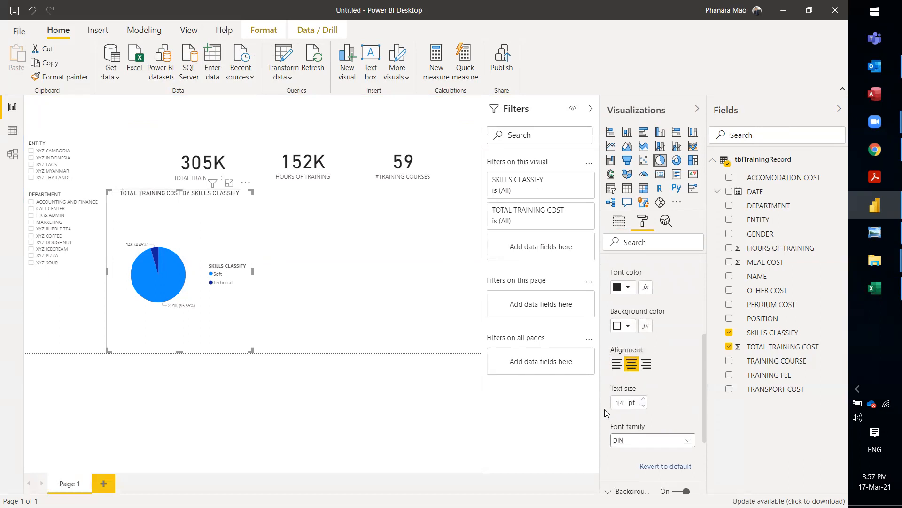
{"action": "left_click", "coordinate": [644, 400]}
{"action": "left_click", "coordinate": [643, 400]}
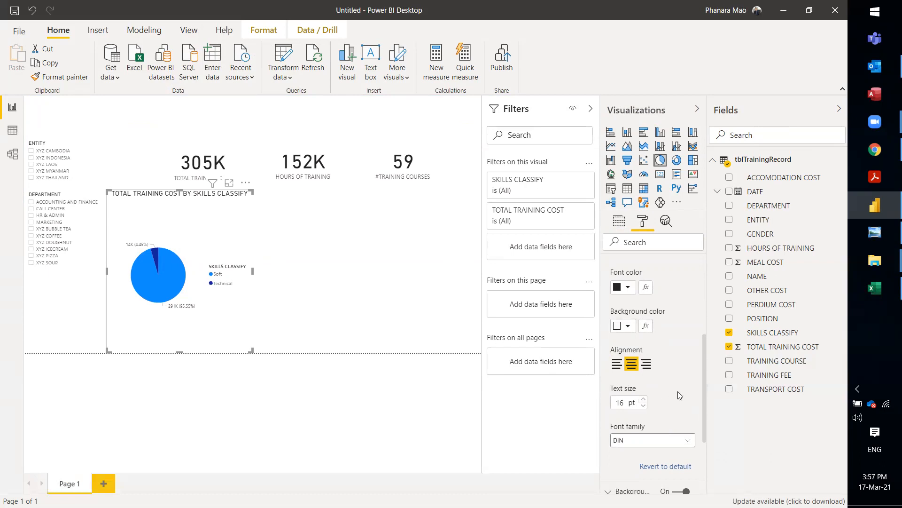
{"action": "left_click", "coordinate": [377, 290]}
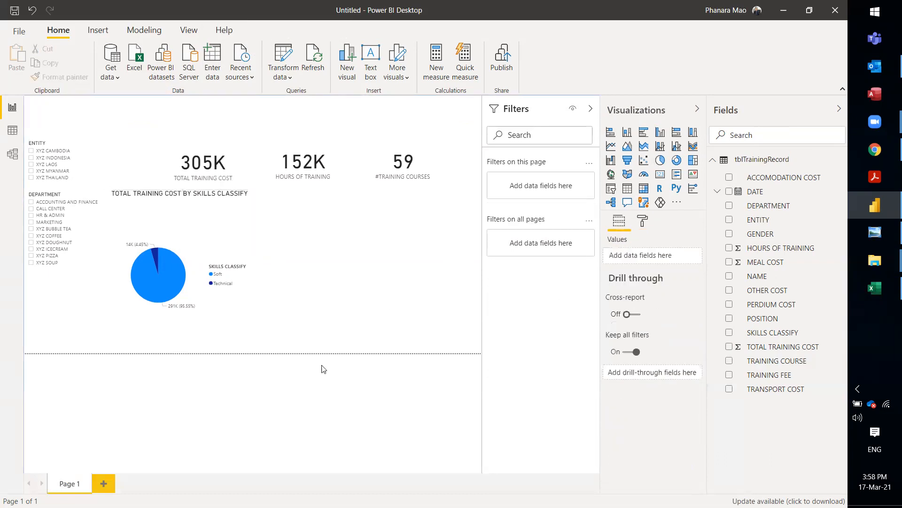
{"action": "left_click", "coordinate": [240, 236]}
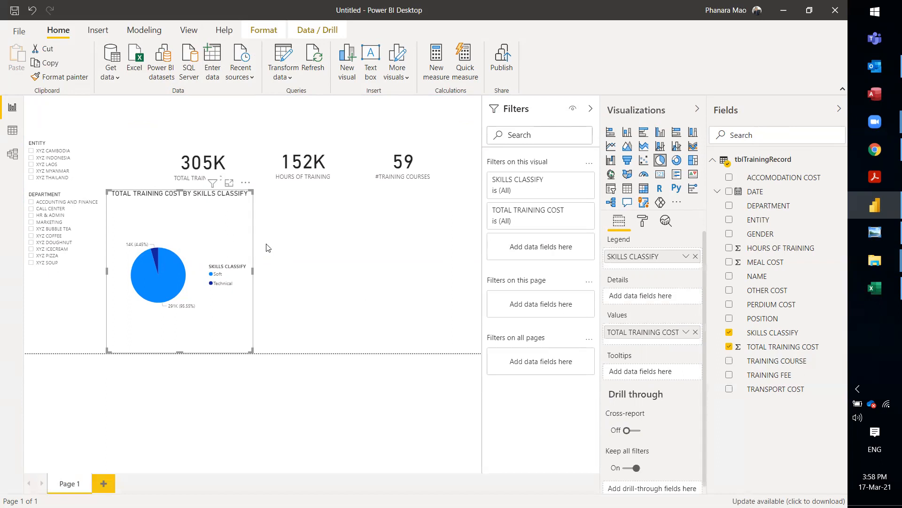
{"action": "left_click", "coordinate": [371, 243]}
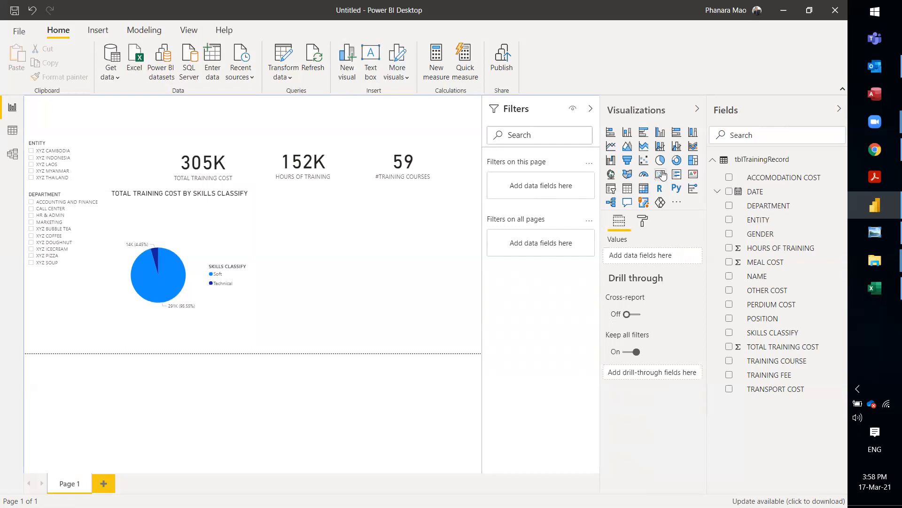
Insert a treemap beside the pie chart, widened to the page edge, with DEPARTMENT as group and HOURS OF TRAINING as values
{"action": "left_click", "coordinate": [690, 162]}
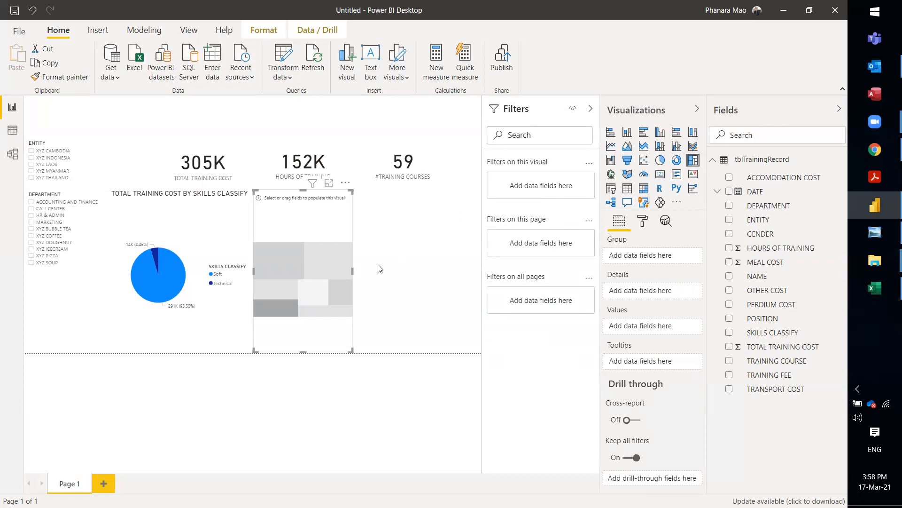
{"action": "left_click_drag", "start_coordinate": [351, 270], "coordinate": [483, 273]}
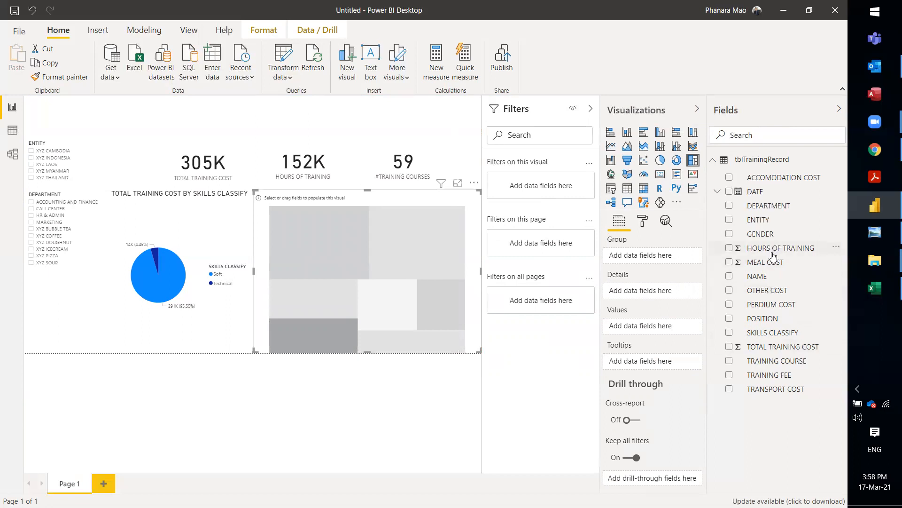
{"action": "left_click_drag", "start_coordinate": [769, 207], "coordinate": [664, 255]}
{"action": "left_click", "coordinate": [731, 207]}
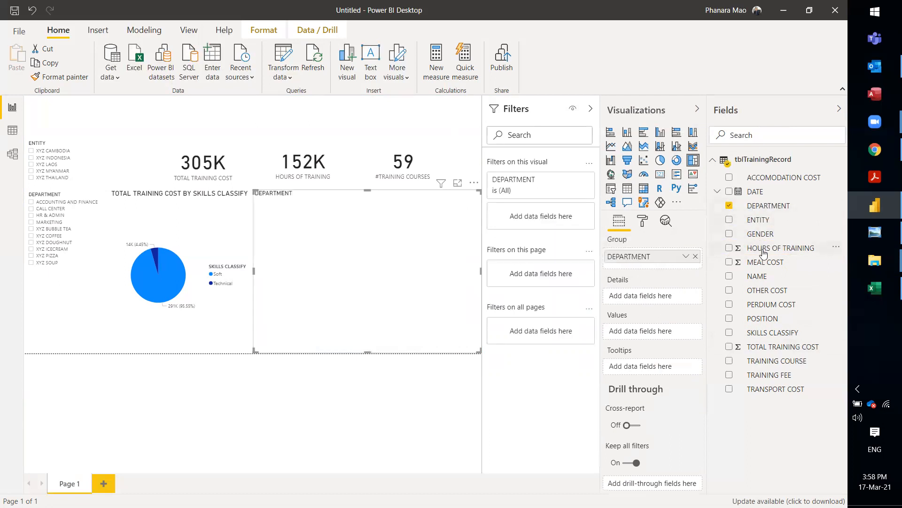
{"action": "left_click_drag", "start_coordinate": [762, 250], "coordinate": [647, 332]}
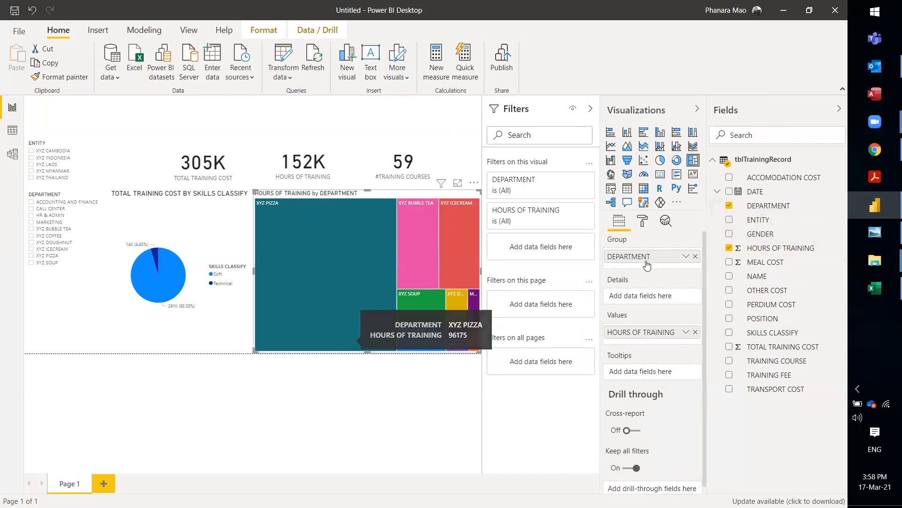
Turn on data labels for the HOURS OF TRAINING by DEPARTMENT treemap
{"action": "left_click", "coordinate": [643, 221]}
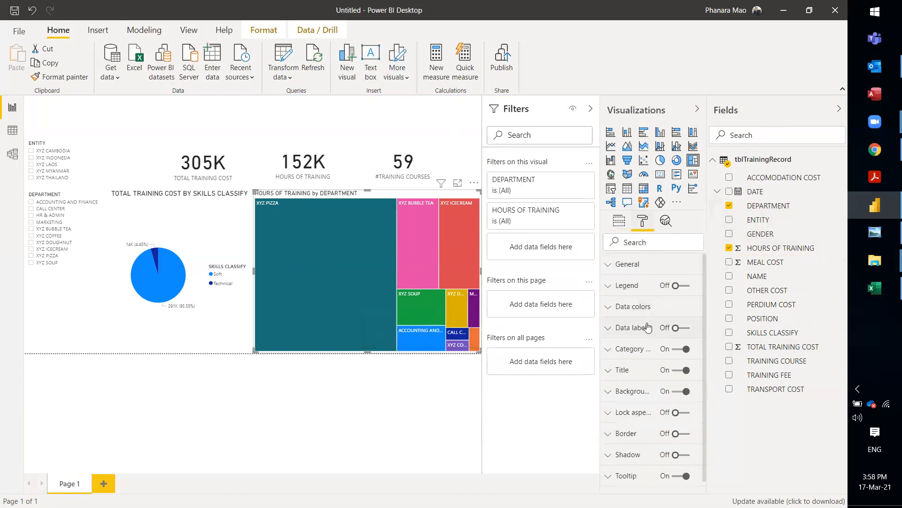
{"action": "left_click", "coordinate": [680, 328]}
{"action": "left_click", "coordinate": [296, 380]}
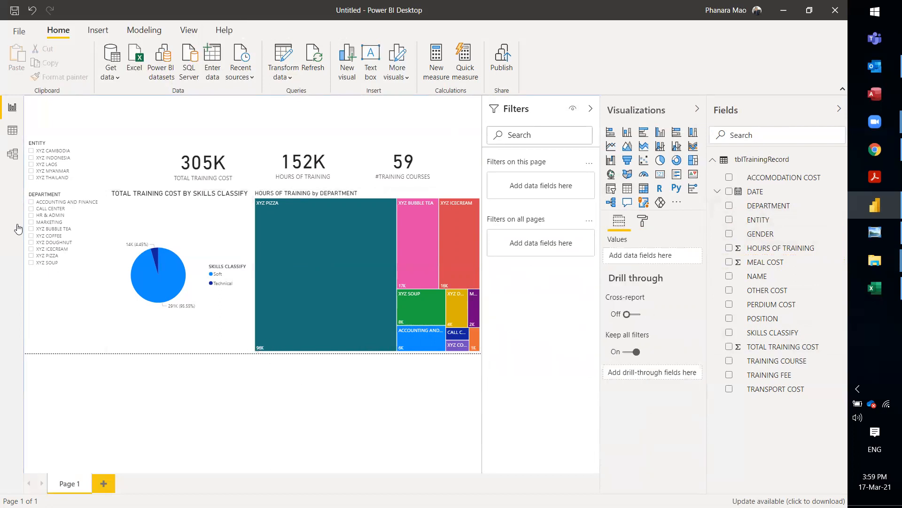
Test the visuals by filtering by XYZ CAMBODIA, INDONESIA, LAOS, MYANMAR and THAILAND in turn, and clear the ENTITY selection
{"action": "left_click", "coordinate": [45, 152]}
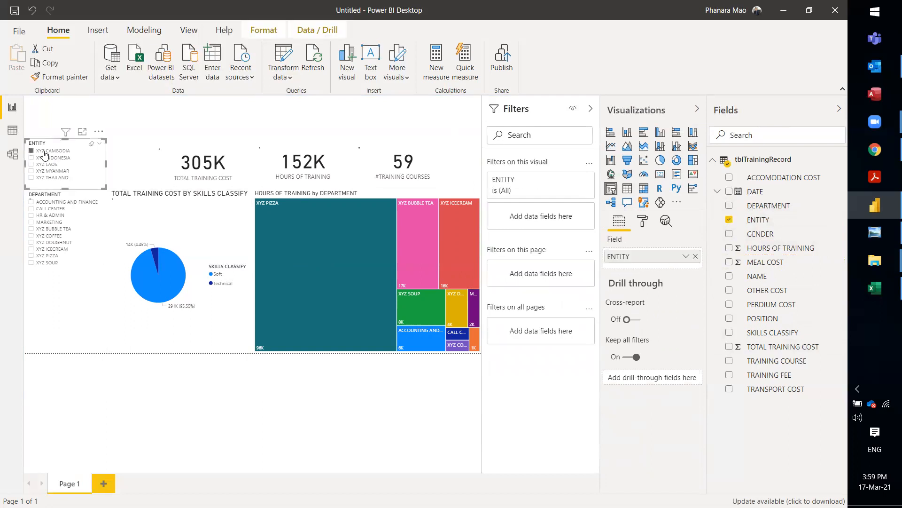
{"action": "left_click", "coordinate": [46, 159]}
{"action": "left_click", "coordinate": [43, 164]}
{"action": "left_click", "coordinate": [43, 174]}
{"action": "left_click", "coordinate": [45, 178]}
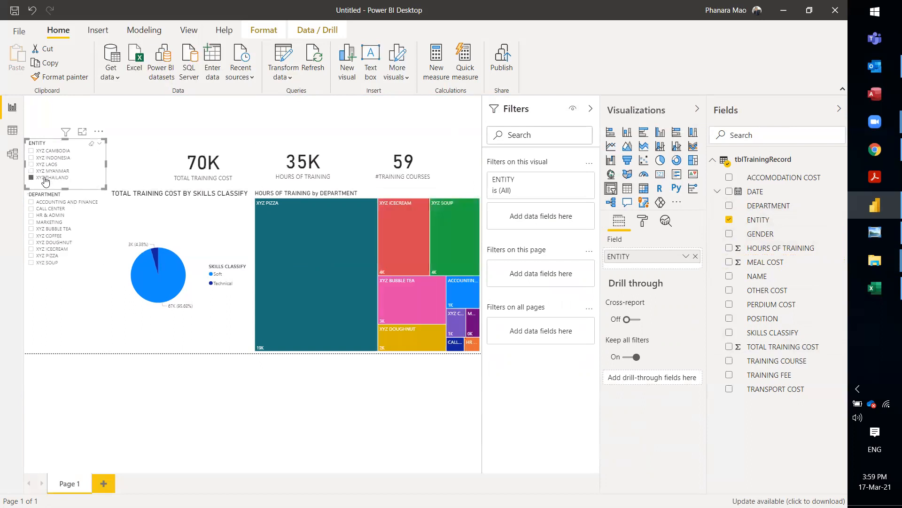
{"action": "left_click", "coordinate": [45, 179]}
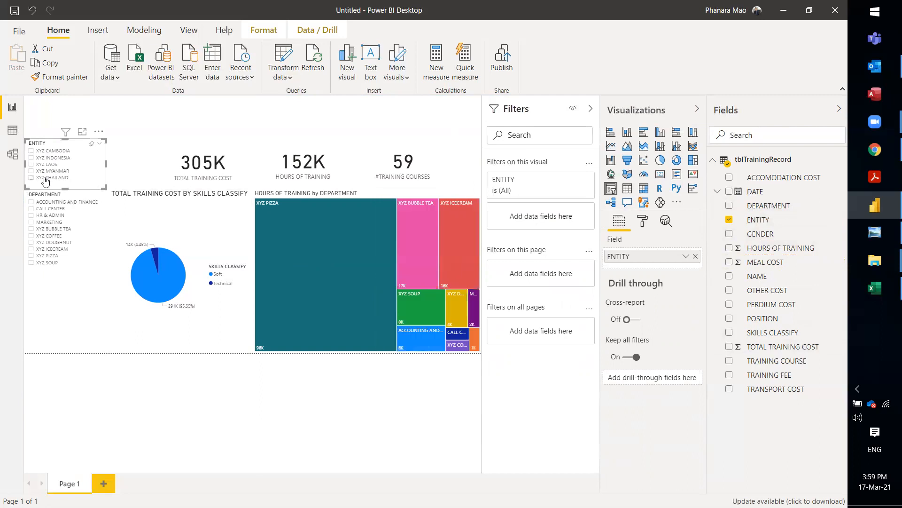
{"action": "left_click", "coordinate": [171, 373]}
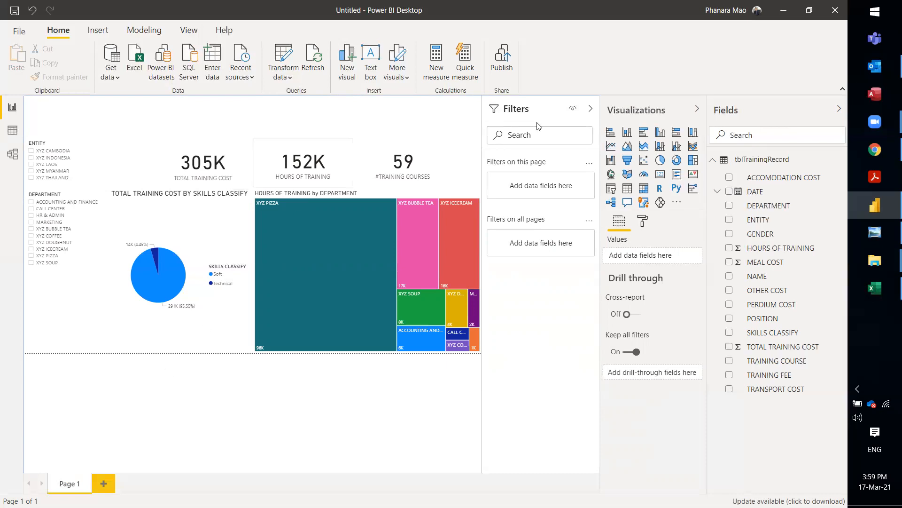
Switch to the Chrome browser and minimize the Power BI Desktop window behind it
{"action": "left_click", "coordinate": [875, 149]}
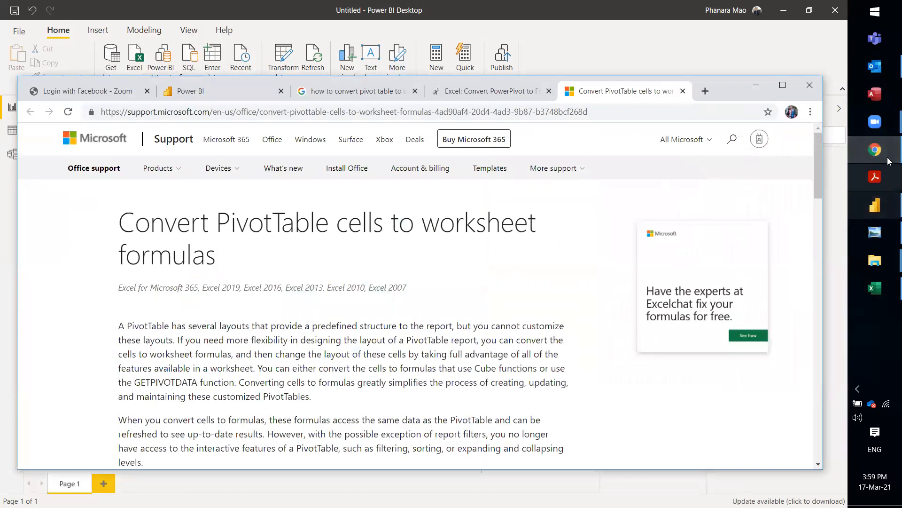
{"action": "left_click", "coordinate": [784, 9]}
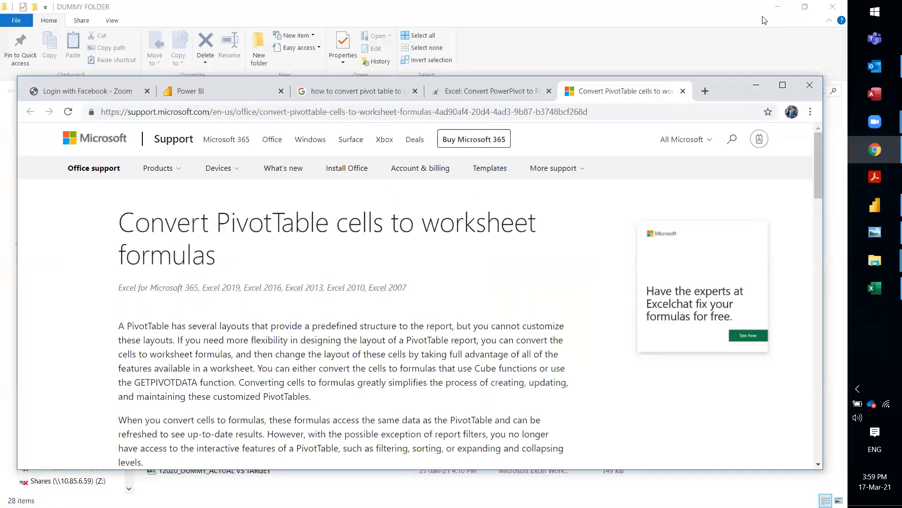